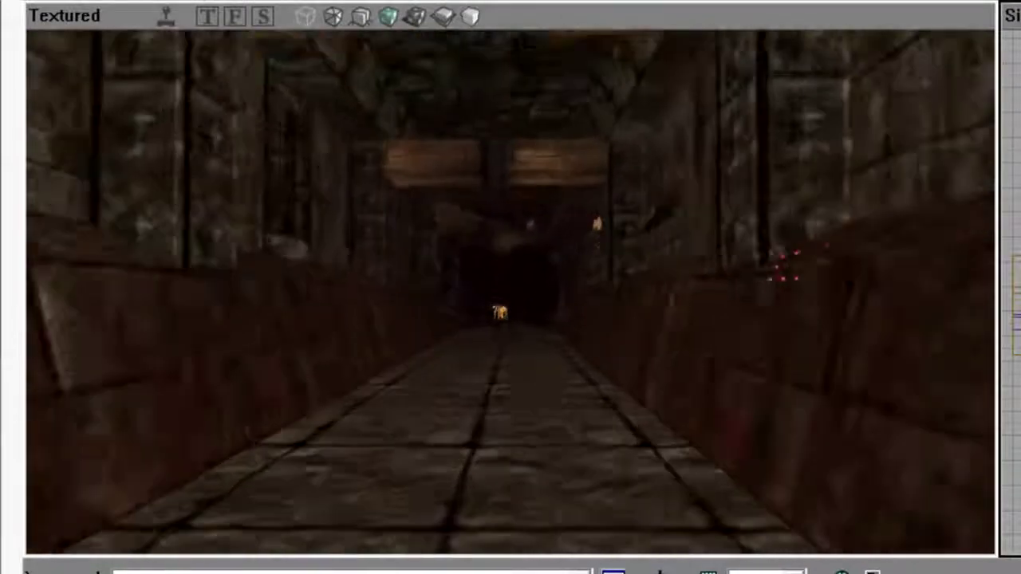
# Look around the corridor in textured and dynamic light views, moving towards the torch on the wall
pyautogui.press('Up')
pyautogui.moveTo(543, 388); pyautogui.dragTo(494, 366)
pyautogui.press('Left')
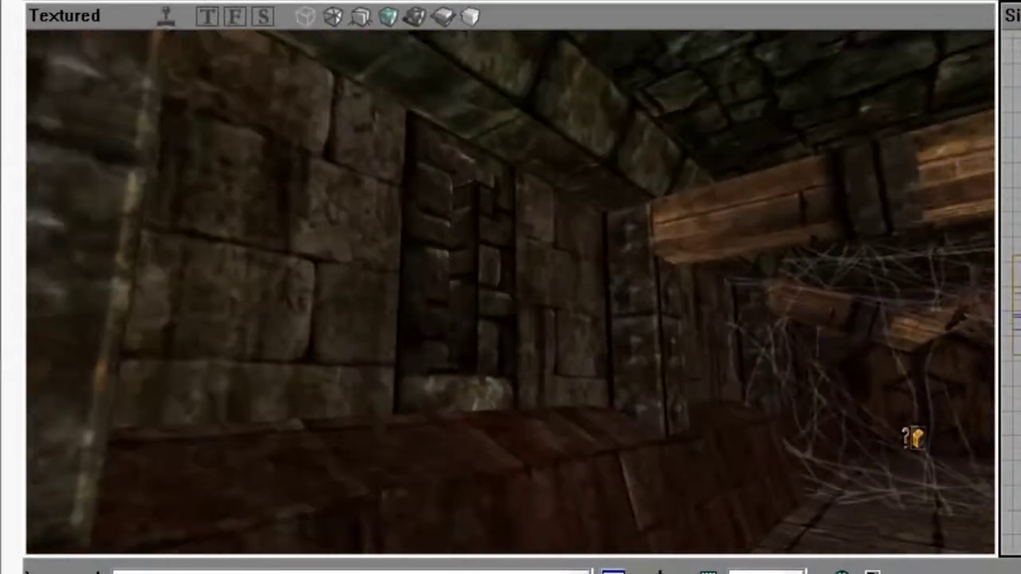
pyautogui.press('Up')
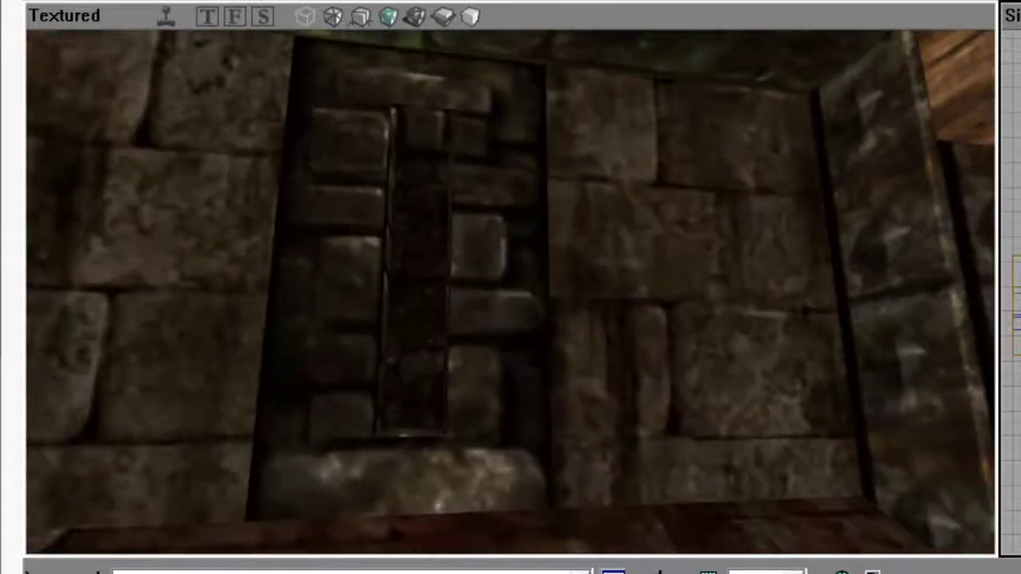
pyautogui.click(414, 19)
pyautogui.press('Left')
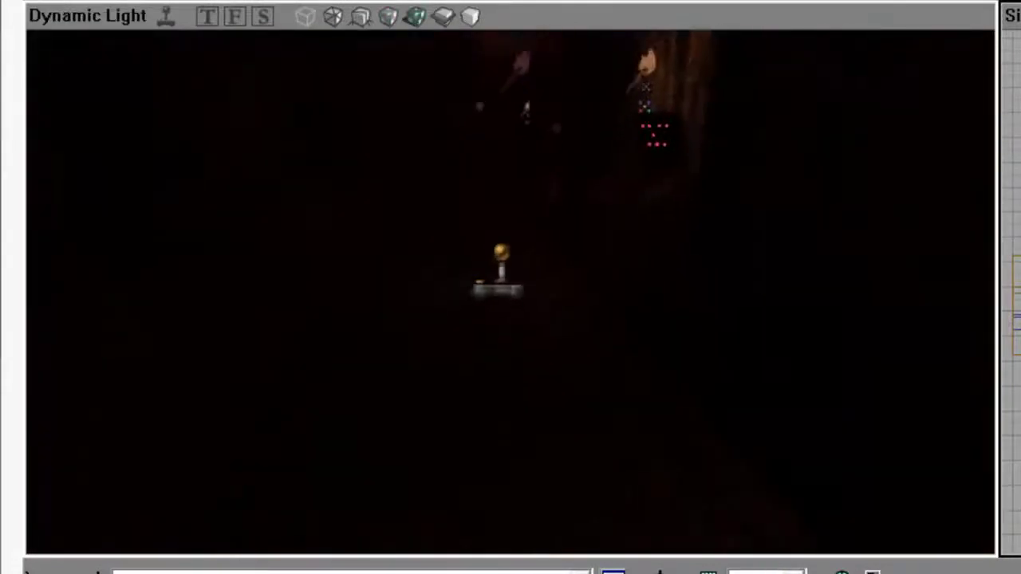
pyautogui.moveTo(556, 299); pyautogui.dragTo(571, 267, button='right')
pyautogui.press('Right')
pyautogui.press('Right')
pyautogui.press('Right')
pyautogui.moveTo(511, 292); pyautogui.dragTo(414, 311, button='right')
pyautogui.moveTo(415, 311); pyautogui.dragTo(391, 335)
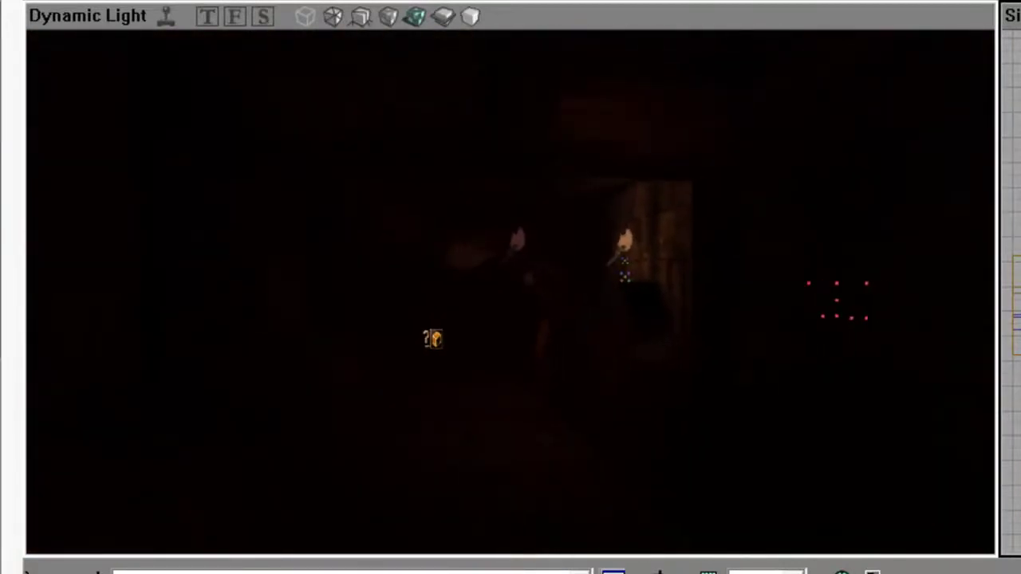
pyautogui.moveTo(510, 292); pyautogui.dragTo(601, 228)
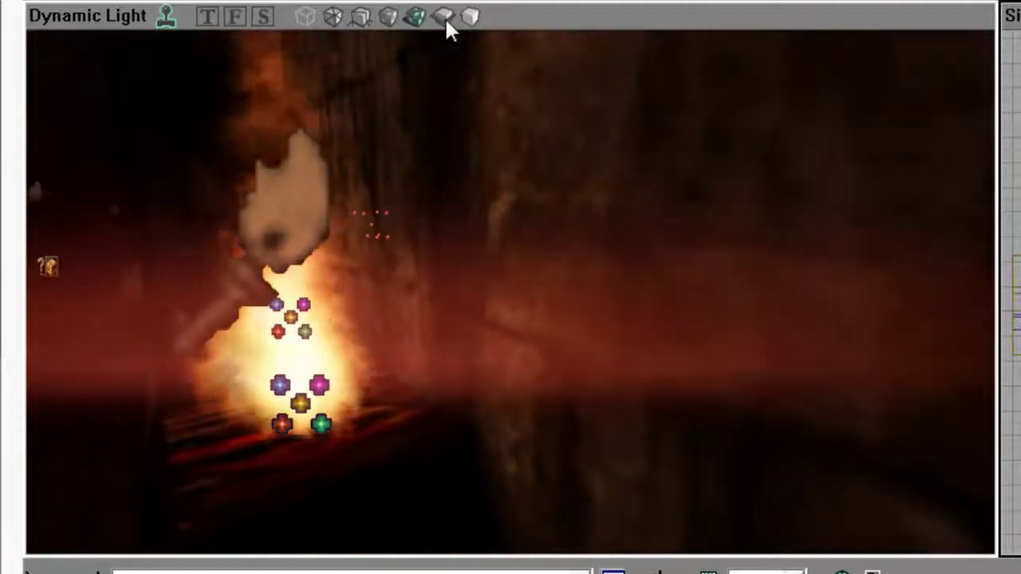
# Compare the torch area in the Zone/Portal and Dynamic Light view modes with the realtime preview
pyautogui.click(469, 16)
pyautogui.click(414, 17)
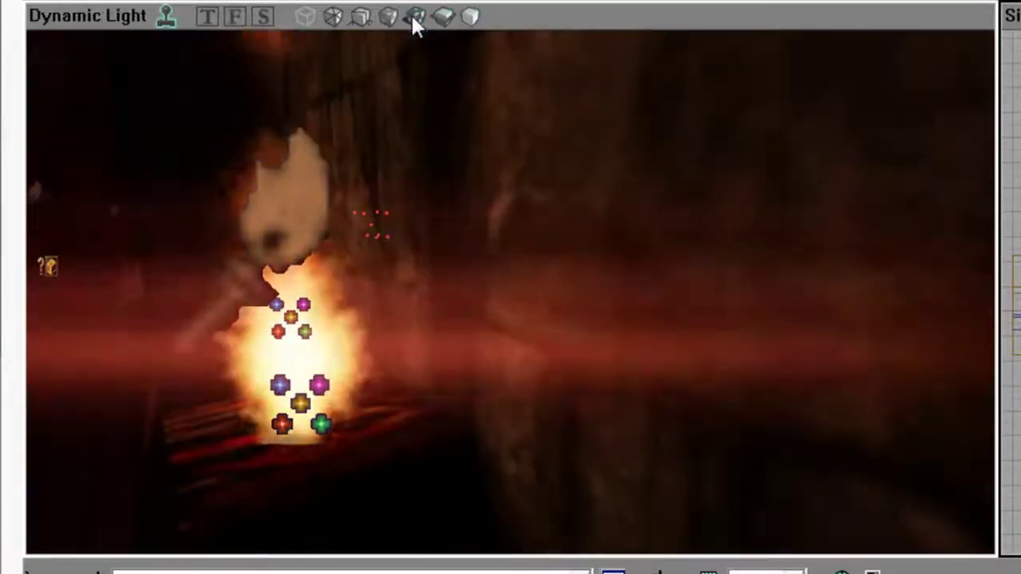
pyautogui.click(443, 16)
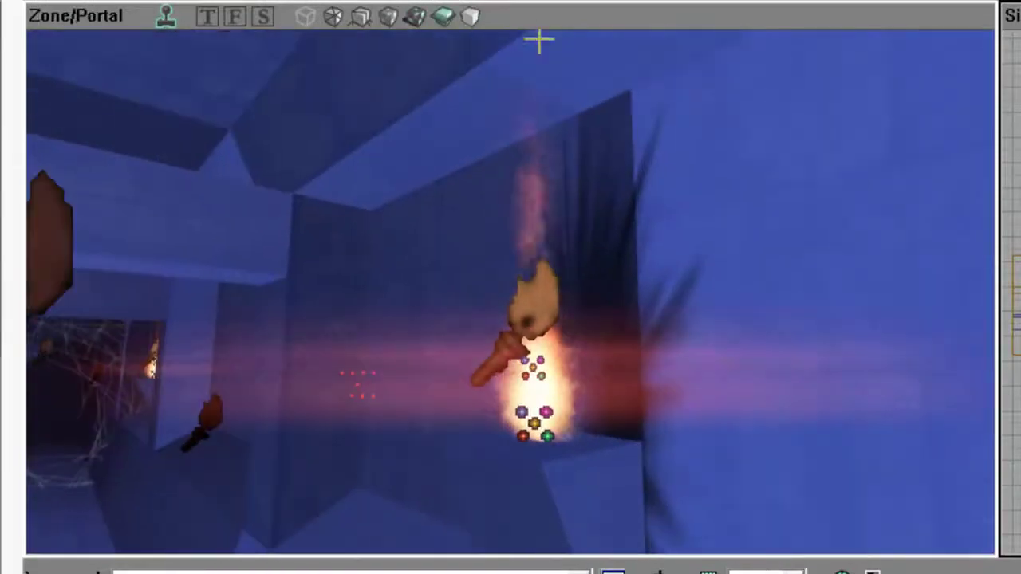
pyautogui.click(414, 18)
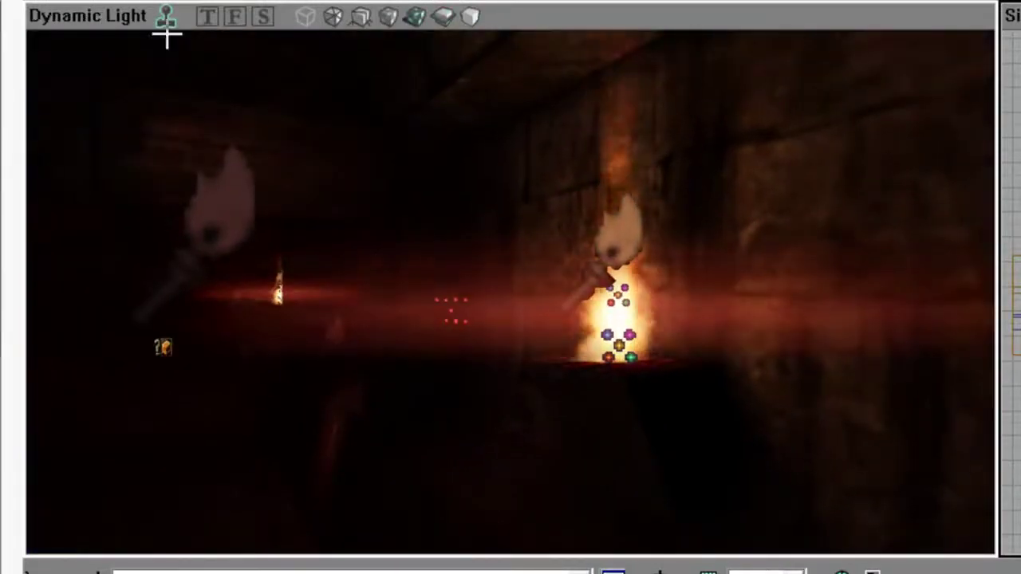
pyautogui.moveTo(348, 188); pyautogui.dragTo(221, 229, button='right')
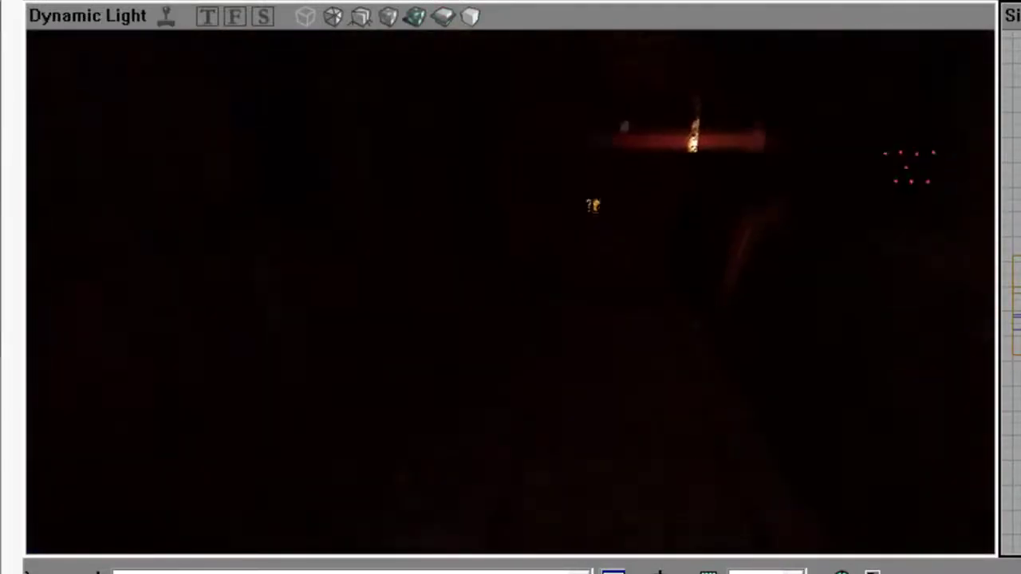
# Return the 3D view to textured rendering and aim it along the corridor floor
pyautogui.click(386, 18)
pyautogui.moveTo(386, 175); pyautogui.dragTo(399, 120)
pyautogui.moveTo(398, 119); pyautogui.dragTo(409, 164, button='right')
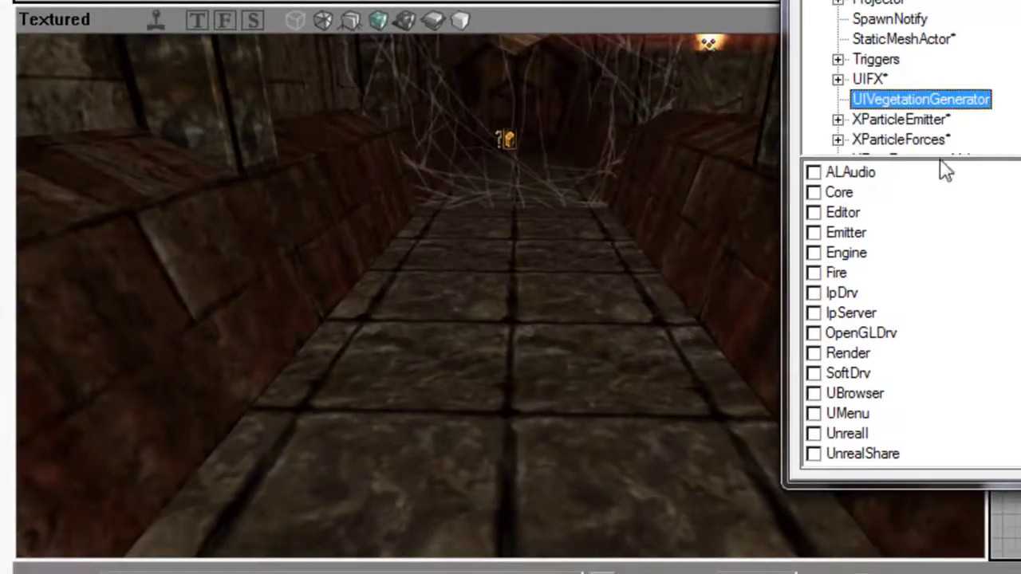
# Select the MeshEmitter class under XParticleEmitter, XEmitter, XMeshEmitter and place one on the corridor floor
pyautogui.scroll(-1, 945, 171)
pyautogui.click(838, 79)
pyautogui.click(861, 99)
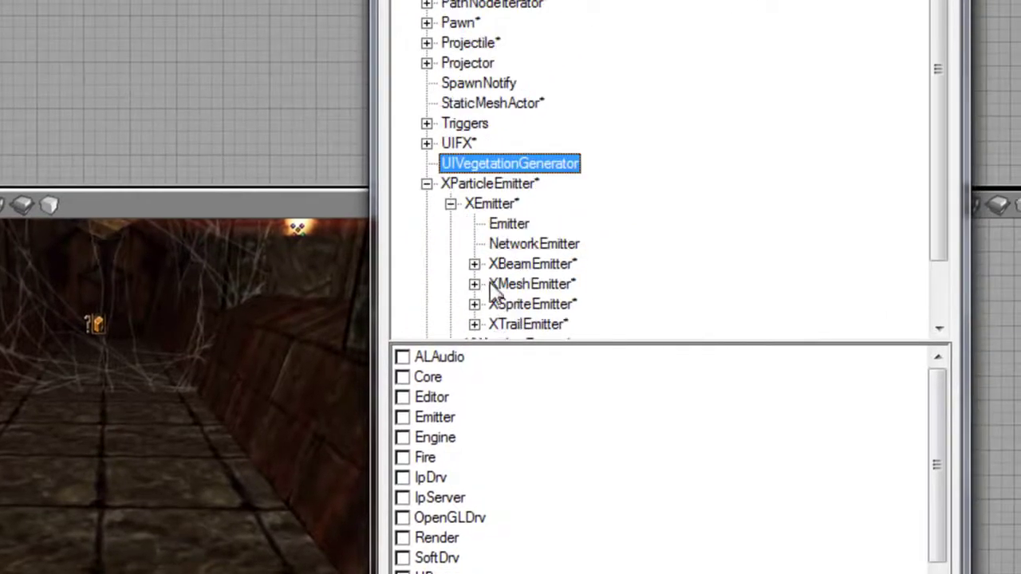
pyautogui.click(528, 305)
pyautogui.rightClick(0, 528)
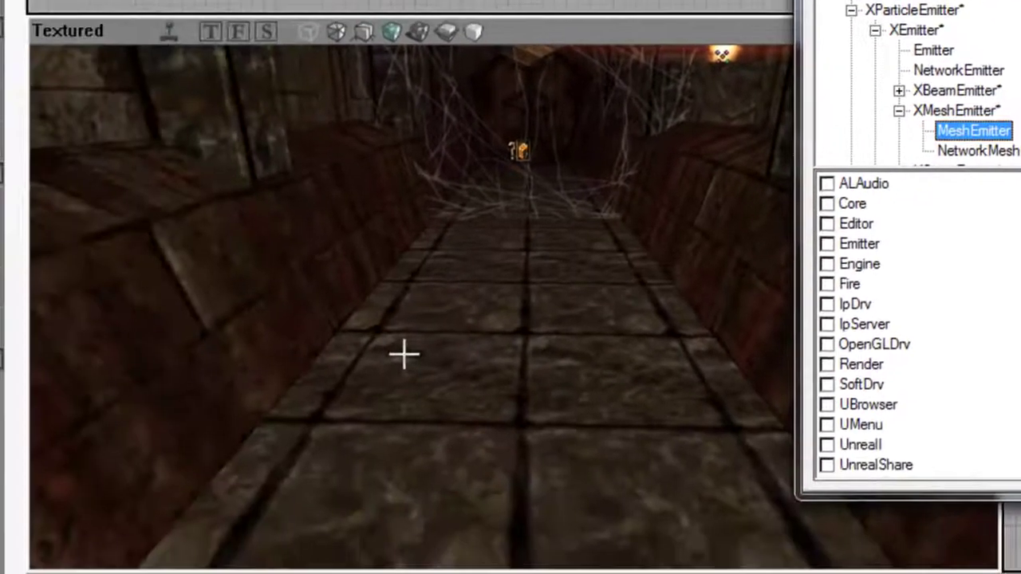
pyautogui.click(522, 0)
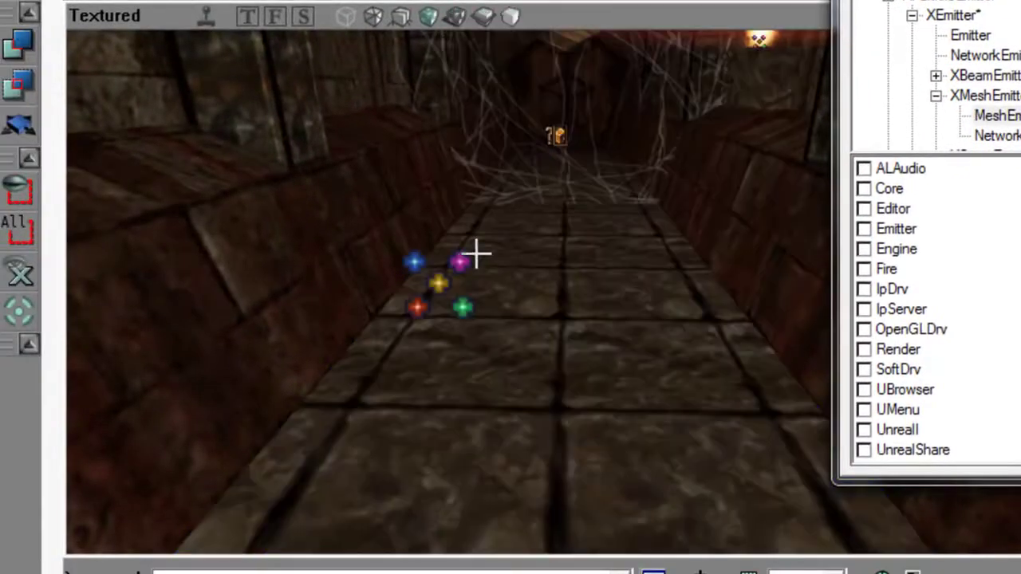
# In the new emitter's EmMesh properties, set ParticleMesh to the EmitSheetM mesh from the Emitter package
pyautogui.doubleClick(437, 279)
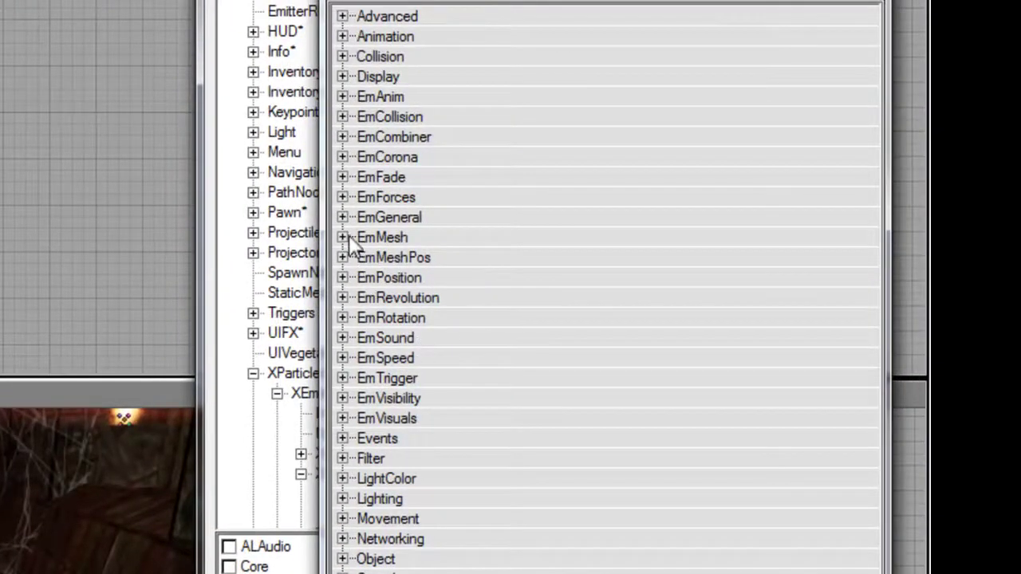
pyautogui.click(344, 238)
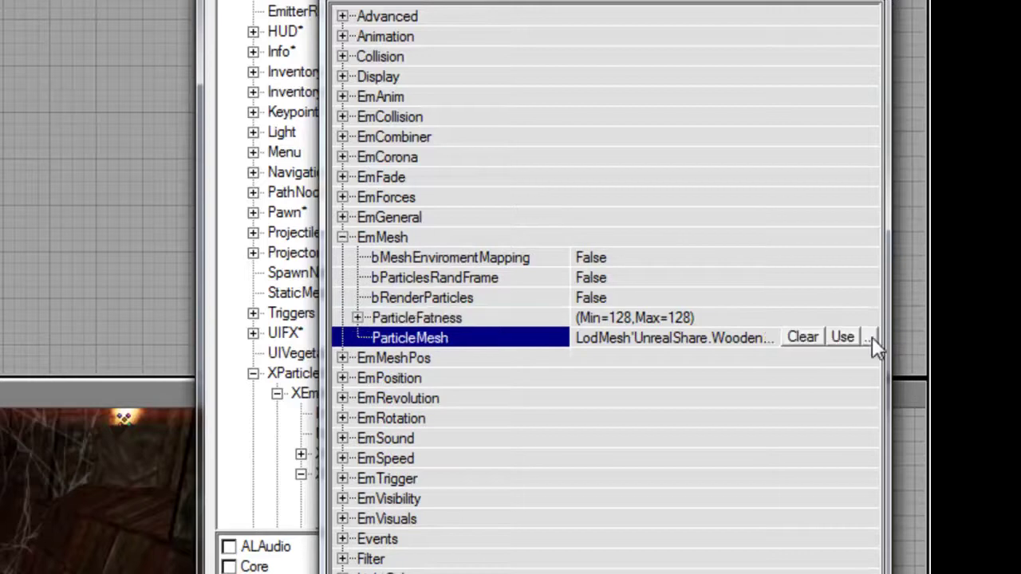
pyautogui.click(870, 337)
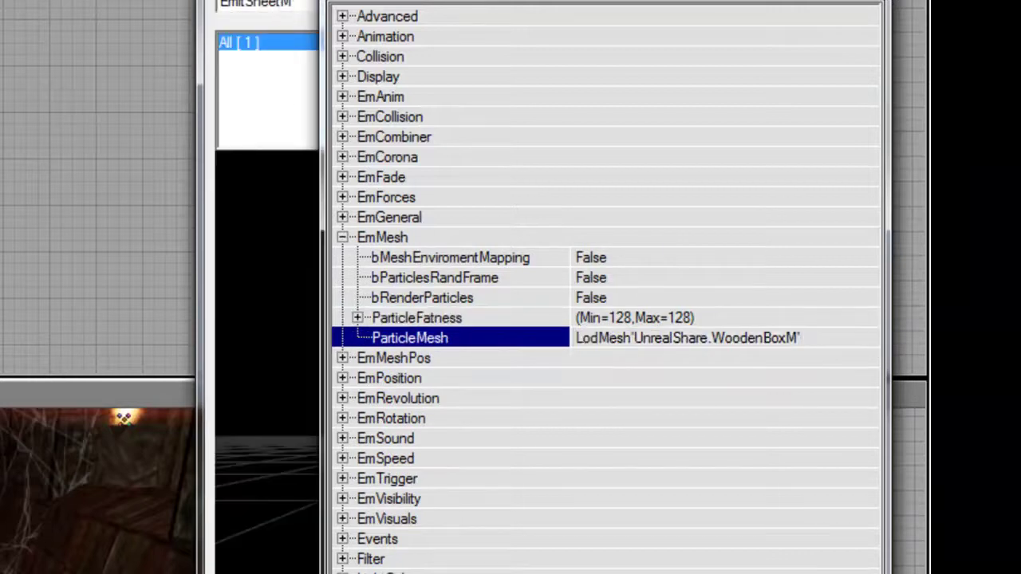
pyautogui.click(267, 1)
pyautogui.click(463, 392)
pyautogui.moveTo(462, 392); pyautogui.dragTo(464, 359)
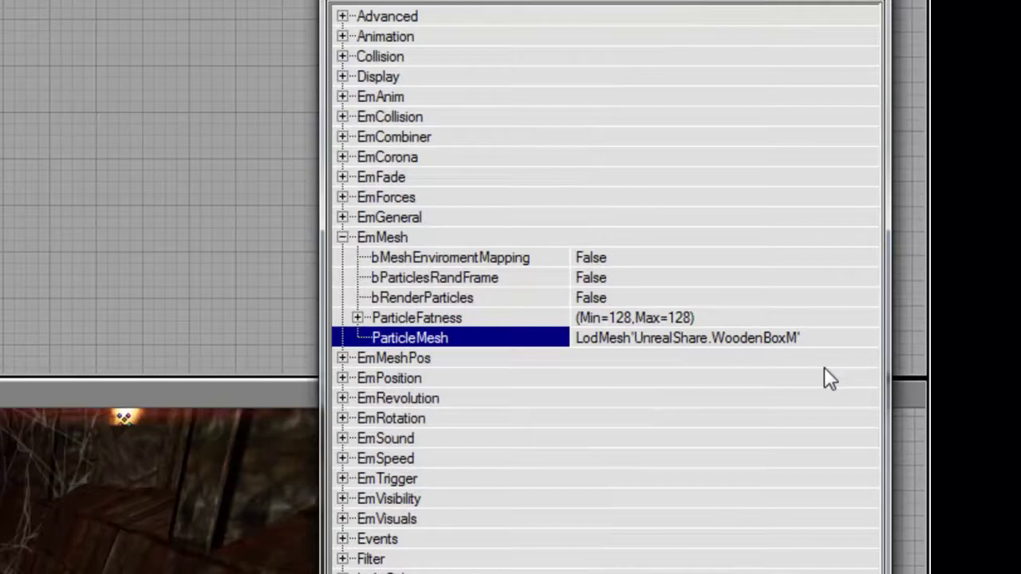
pyautogui.click(845, 337)
pyautogui.click(844, 337)
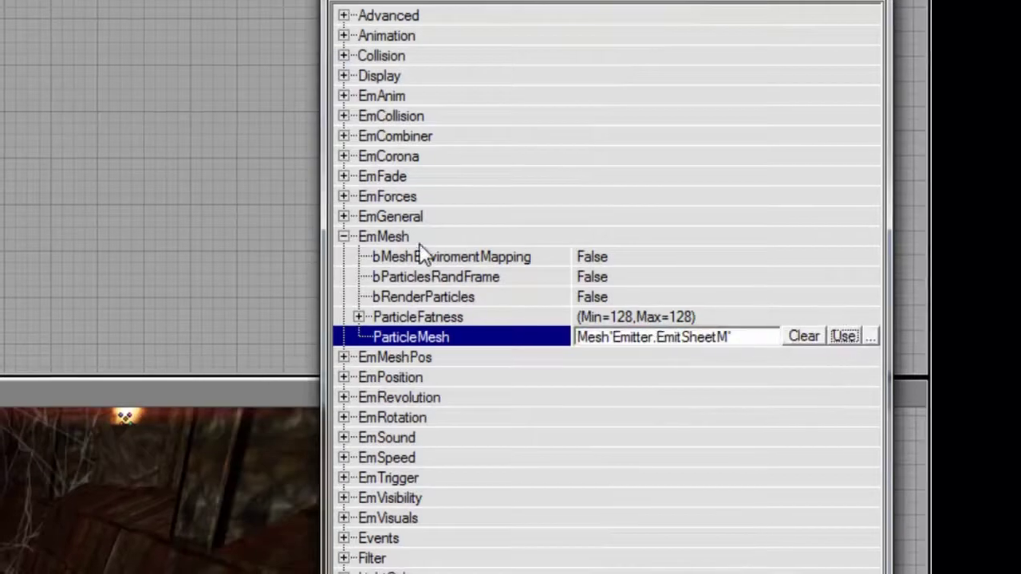
pyautogui.click(344, 237)
pyautogui.click(129, 49)
pyautogui.moveTo(441, 306)
pyautogui.mouseDown()
pyautogui.moveTo(441, 279)
pyautogui.moveTo(441, 305)
pyautogui.mouseUp()
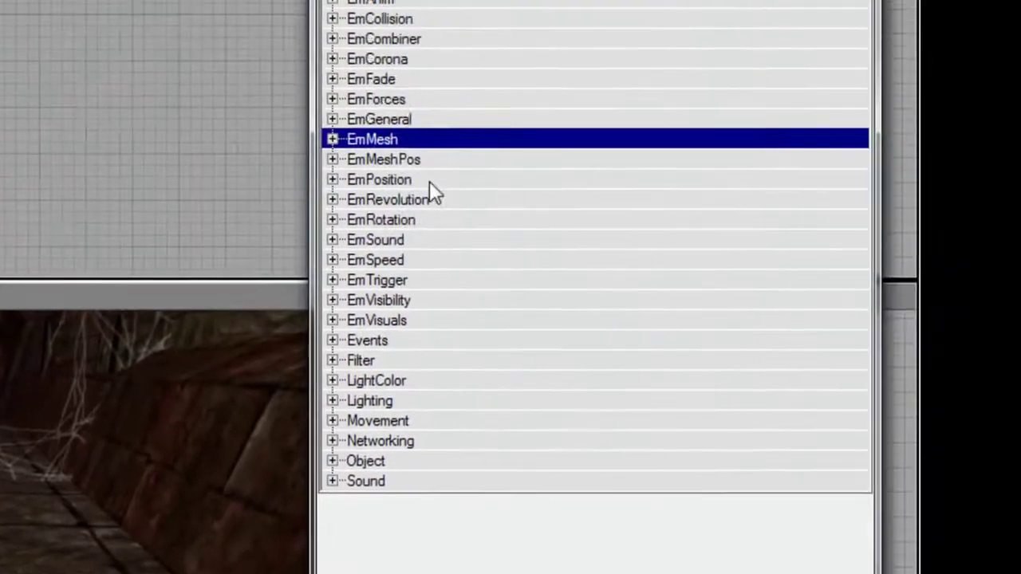
# Set the emitter's InitialRot X maximum and minimum to 0.25 in its EmRotation properties
pyautogui.doubleClick(433, 221)
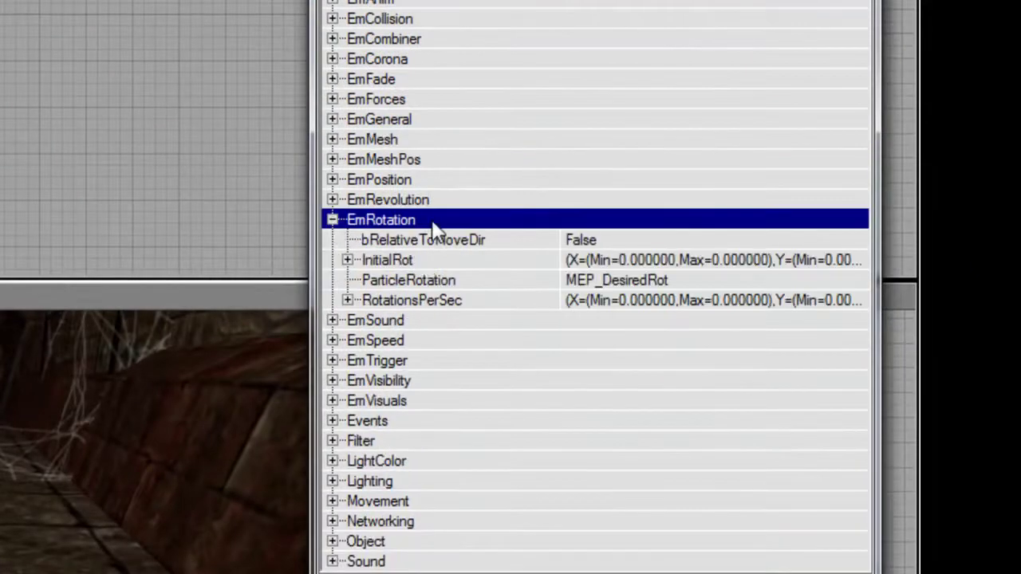
pyautogui.doubleClick(426, 261)
pyautogui.doubleClick(510, 301)
pyautogui.click(619, 320)
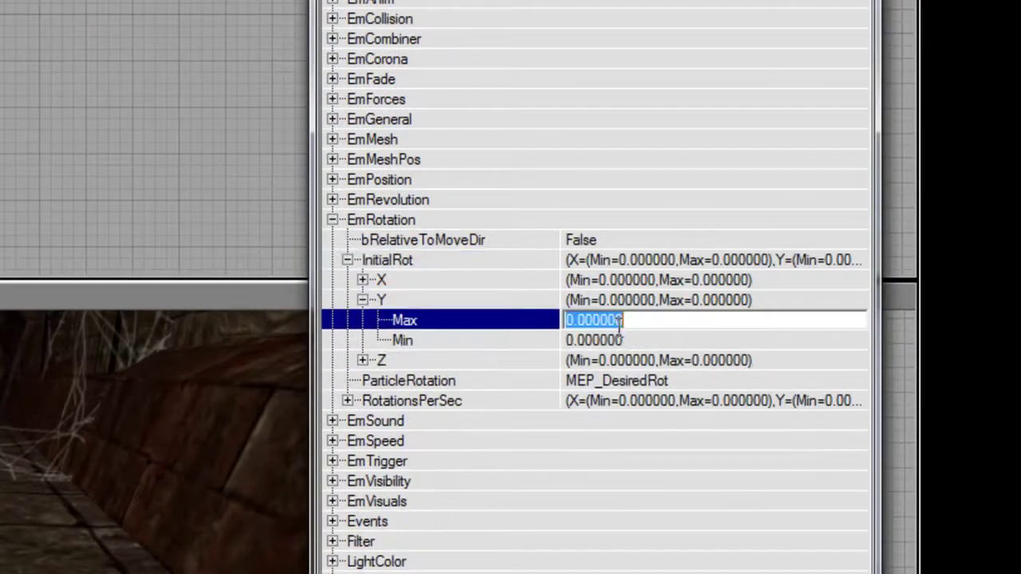
pyautogui.doubleClick(614, 301)
pyautogui.doubleClick(613, 281)
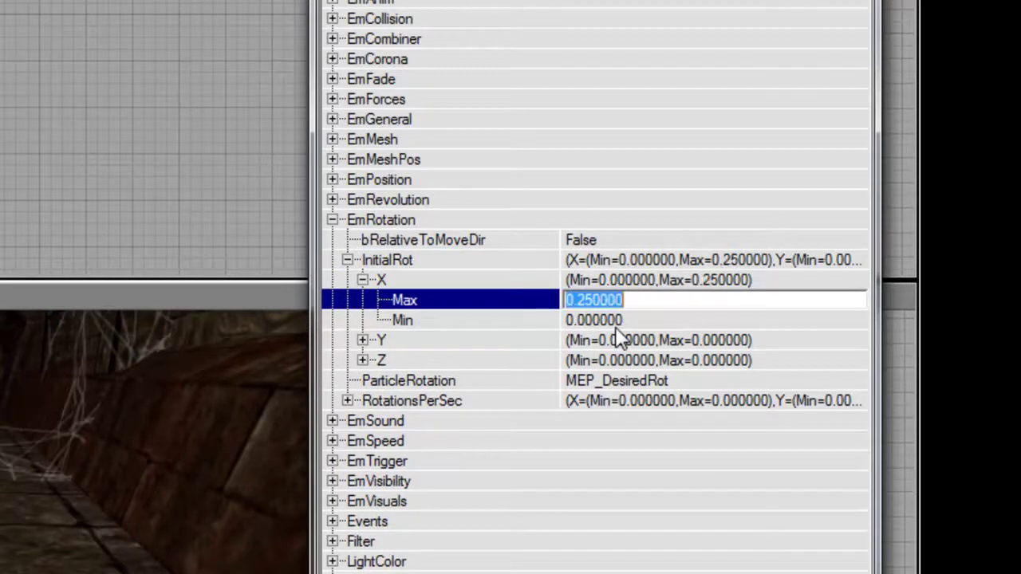
pyautogui.click(617, 320)
pyautogui.write('0.25')
pyautogui.press('Return')
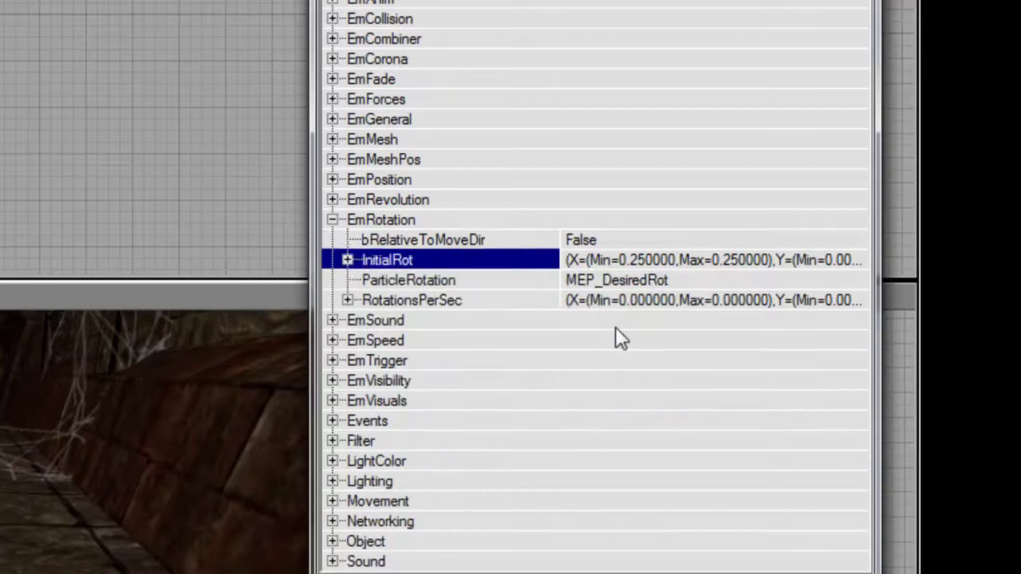
pyautogui.press('Up')
pyautogui.press('Up')
pyautogui.press('Left')
# Set the emitter's StartingScale maximum and minimum to 0.15 in its EmVisuals properties
pyautogui.press('Down')
pyautogui.press('Down')
pyautogui.press('Down')
pyautogui.press('Down')
pyautogui.press('Up')
pyautogui.press('Up')
pyautogui.press('Down')
pyautogui.press('Down')
pyautogui.press('Down')
pyautogui.press('Down')
pyautogui.press('Up')
pyautogui.press('Right')
pyautogui.press('Down')
pyautogui.press('Down')
pyautogui.press('Down')
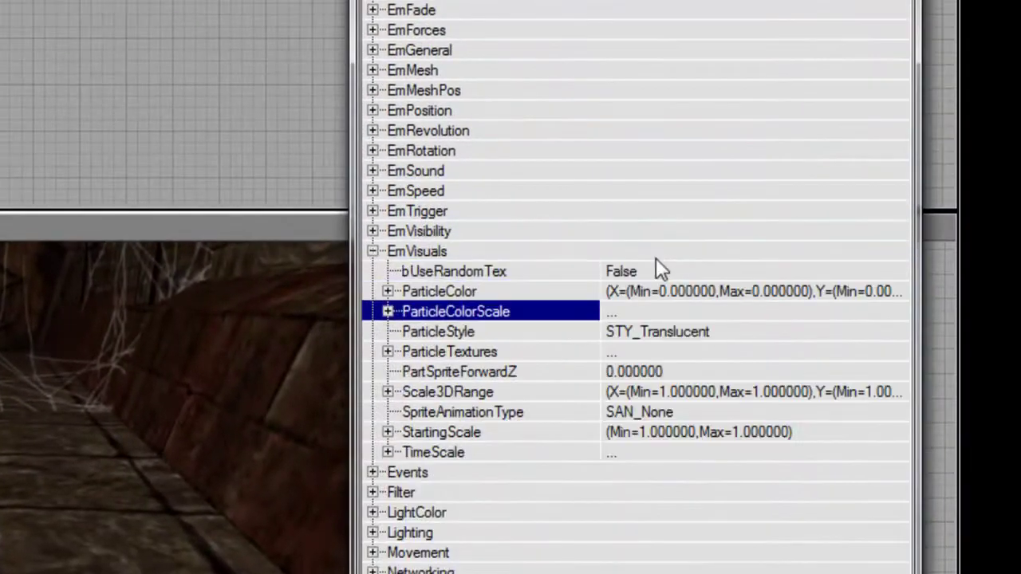
pyautogui.press('Down')
pyautogui.press('Down')
pyautogui.press('Down')
pyautogui.press('Down')
pyautogui.press('Down')
pyautogui.press('Down')
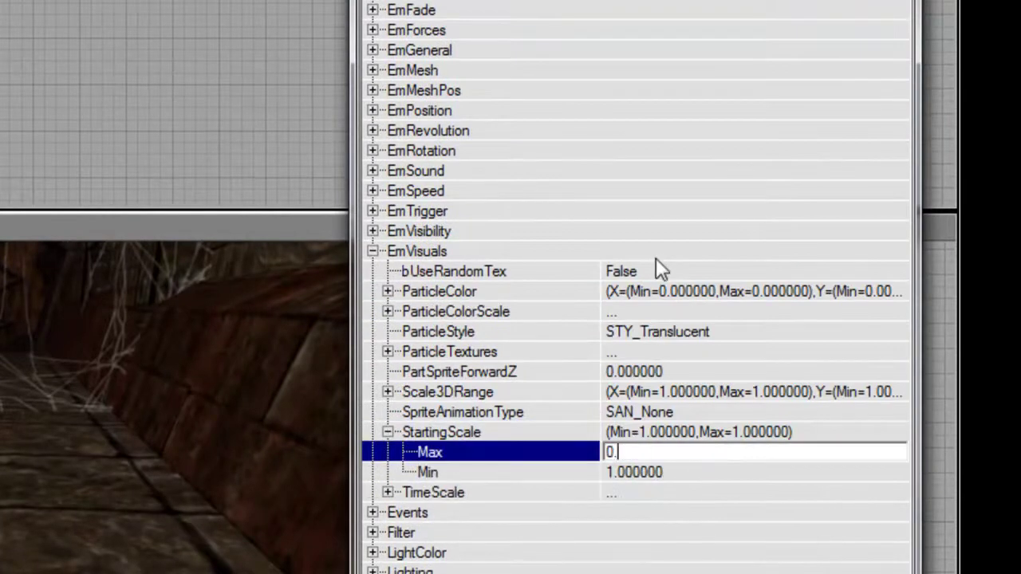
pyautogui.write('15')
pyautogui.press('Down')
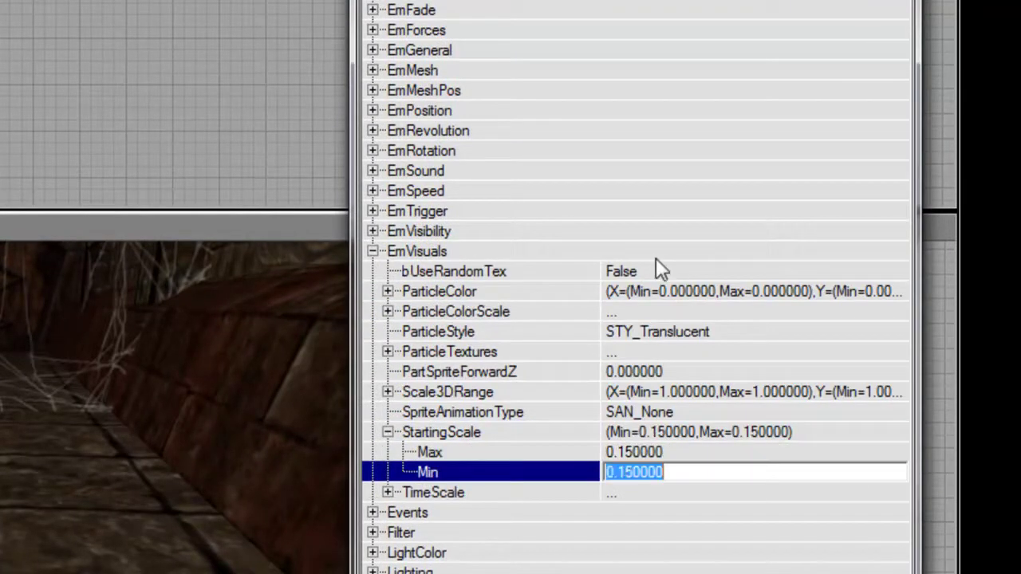
pyautogui.press('Up')
pyautogui.press('Up')
pyautogui.press('Up')
pyautogui.press('Up')
pyautogui.press('Up')
pyautogui.press('Up')
pyautogui.press('Up')
pyautogui.press('Up')
pyautogui.press('Up')
pyautogui.press('Up')
pyautogui.press('Up')
pyautogui.press('Left')
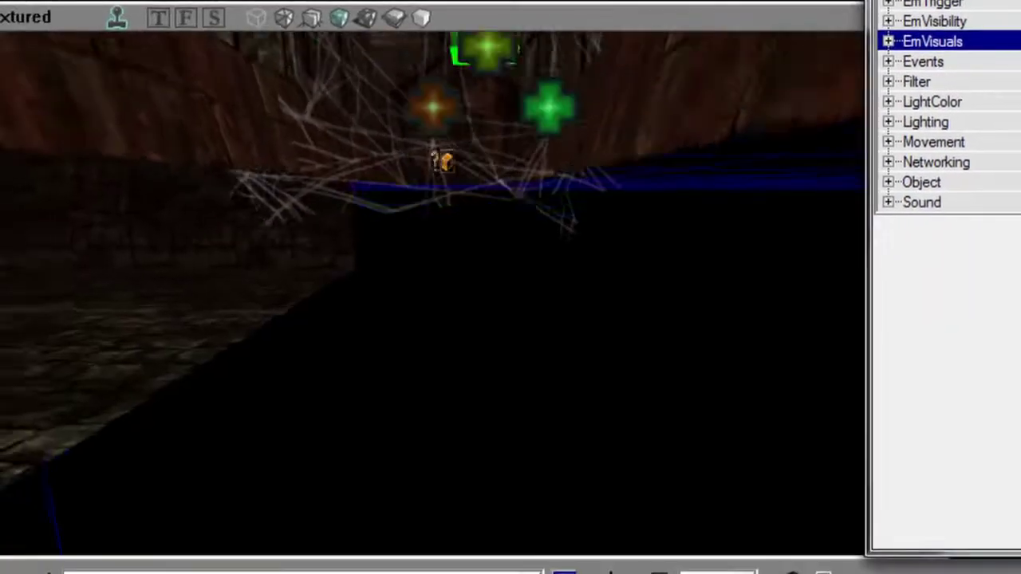
# Examine the emitter's particle sheet on the corridor floor from several viewpoints
pyautogui.moveTo(446, 303)
pyautogui.mouseDown(button='right')
pyautogui.moveTo(447, 216)
pyautogui.moveTo(447, 303)
pyautogui.mouseUp(button='right')
pyautogui.moveTo(311, 352); pyautogui.dragTo(311, 319, button='right')
pyautogui.moveTo(311, 319); pyautogui.dragTo(311, 287)
pyautogui.moveTo(311, 287); pyautogui.dragTo(311, 331, button='right')
pyautogui.moveTo(378, 293); pyautogui.dragTo(378, 319)
pyautogui.moveTo(378, 319); pyautogui.dragTo(394, 290, button='right')
pyautogui.moveTo(394, 290); pyautogui.dragTo(394, 267)
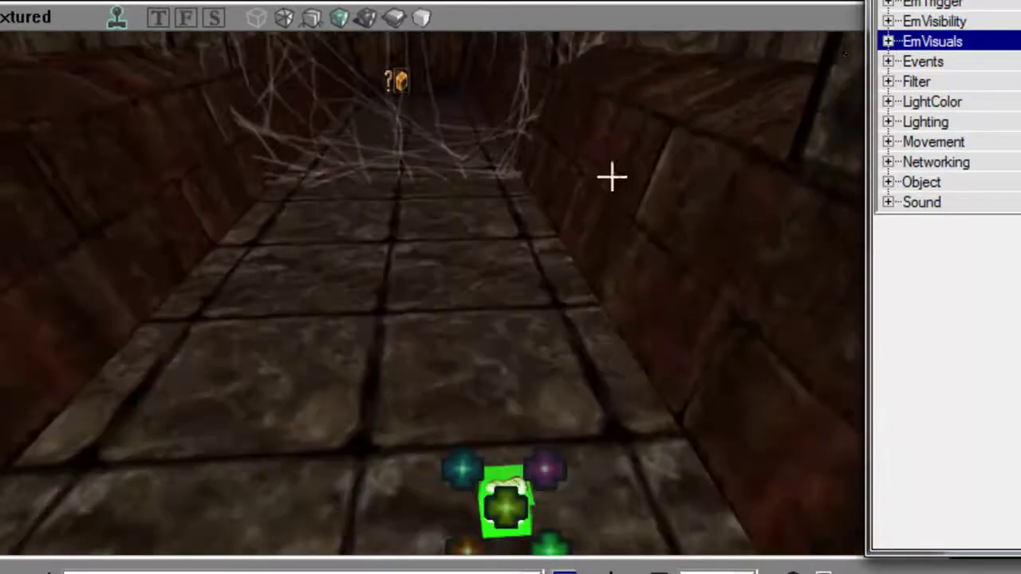
# Change the emitter's ParticleStyle to STY_Masked in its EmVisuals properties
pyautogui.click(952, 45)
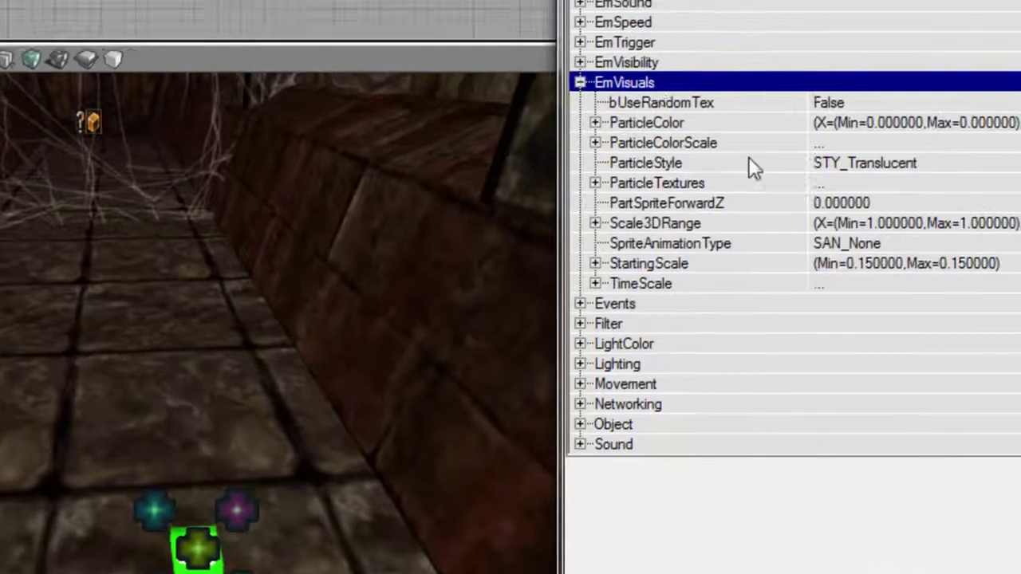
pyautogui.click(773, 164)
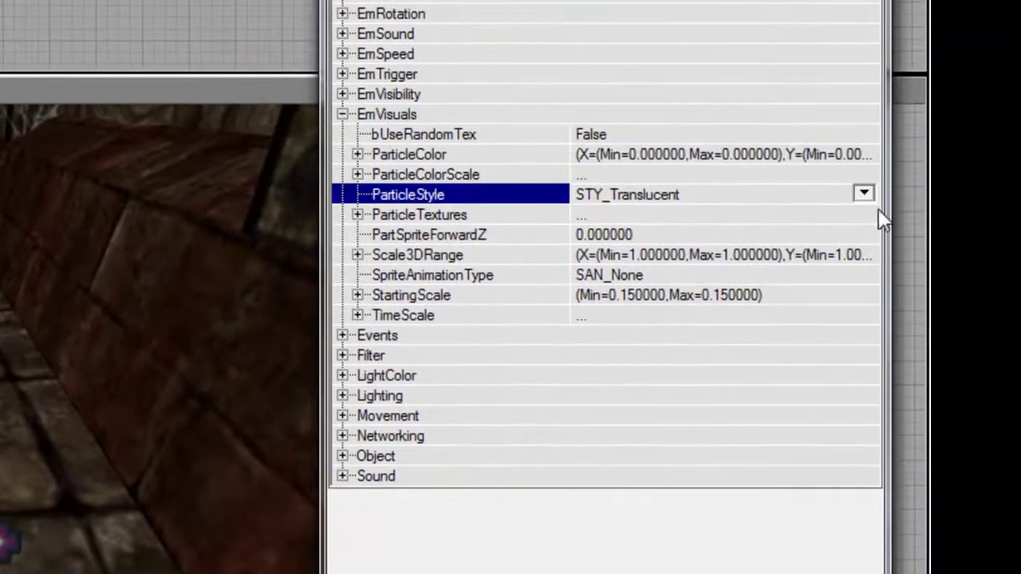
pyautogui.click(866, 195)
pyautogui.click(727, 249)
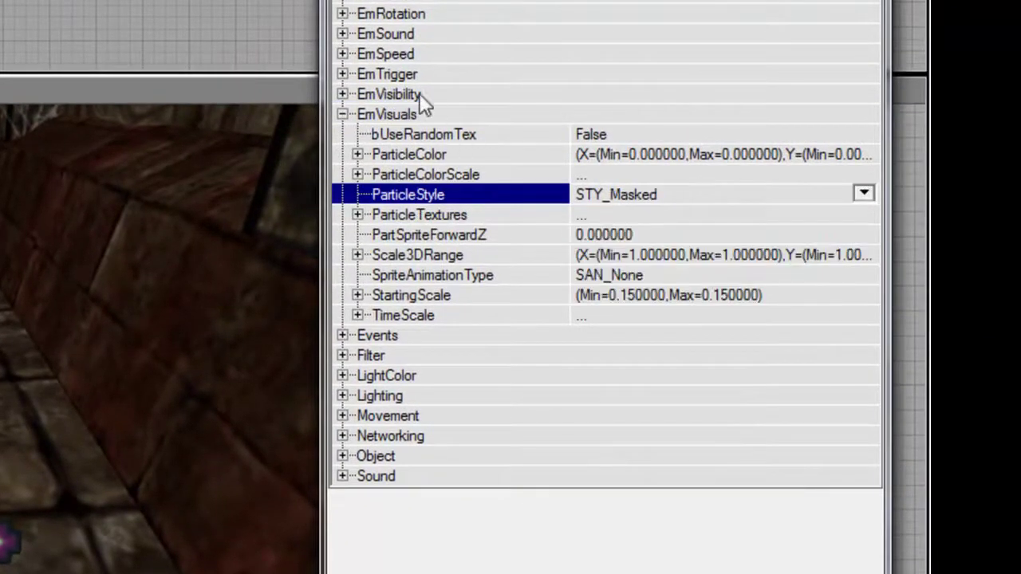
pyautogui.click(424, 116)
pyautogui.click(405, 117)
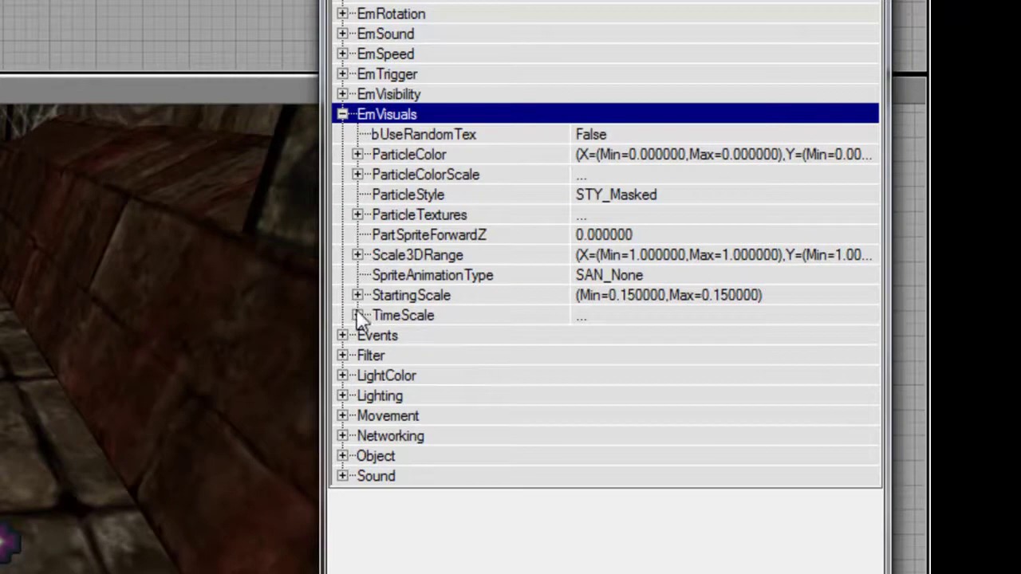
# Select the first ParticleTextures entry in the emitter's EmVisuals properties and browse the MyLevel package for a texture
pyautogui.click(358, 214)
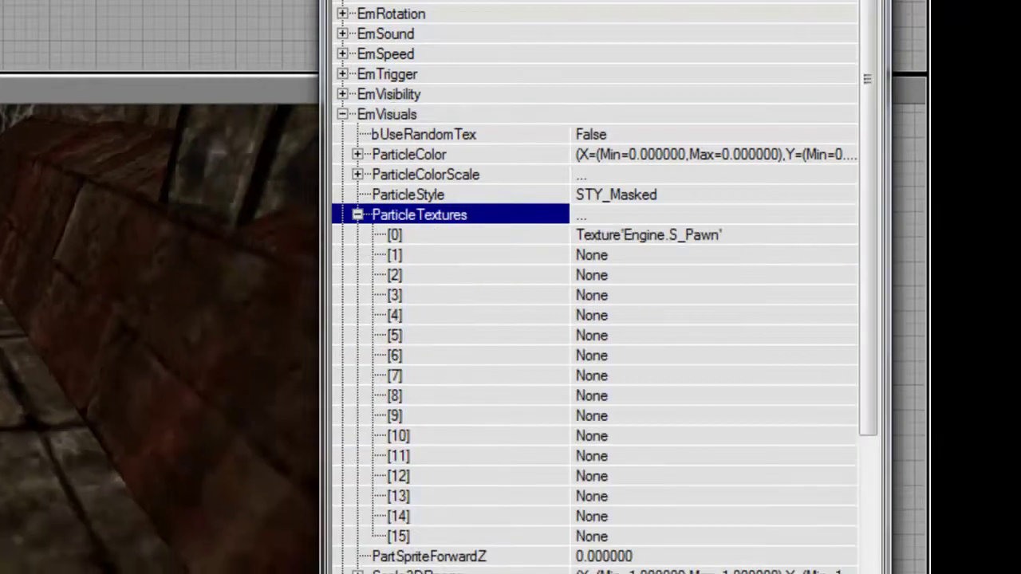
pyautogui.moveTo(77, 425); pyautogui.dragTo(151, 378, button='right')
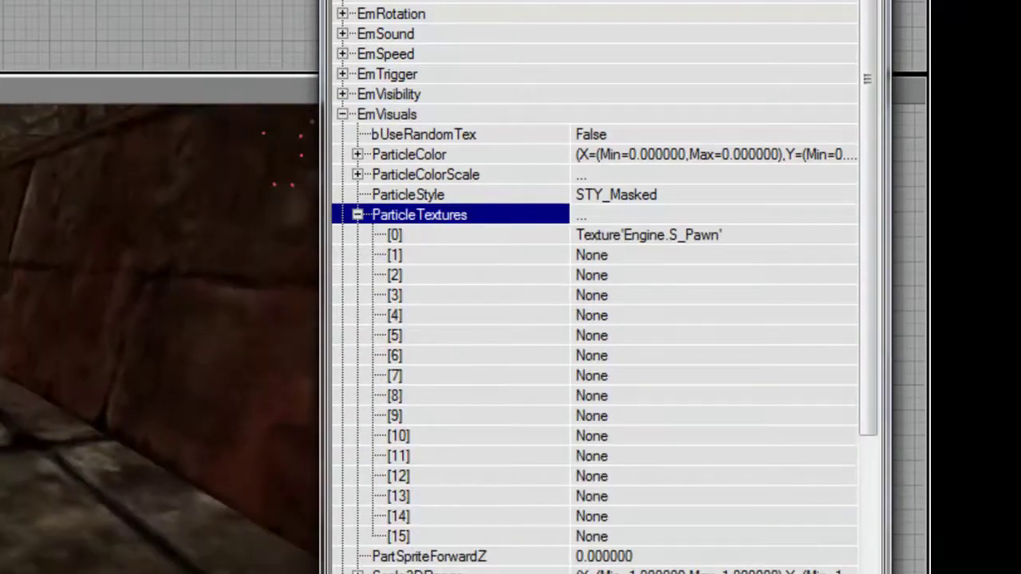
pyautogui.click(760, 244)
pyautogui.click(850, 236)
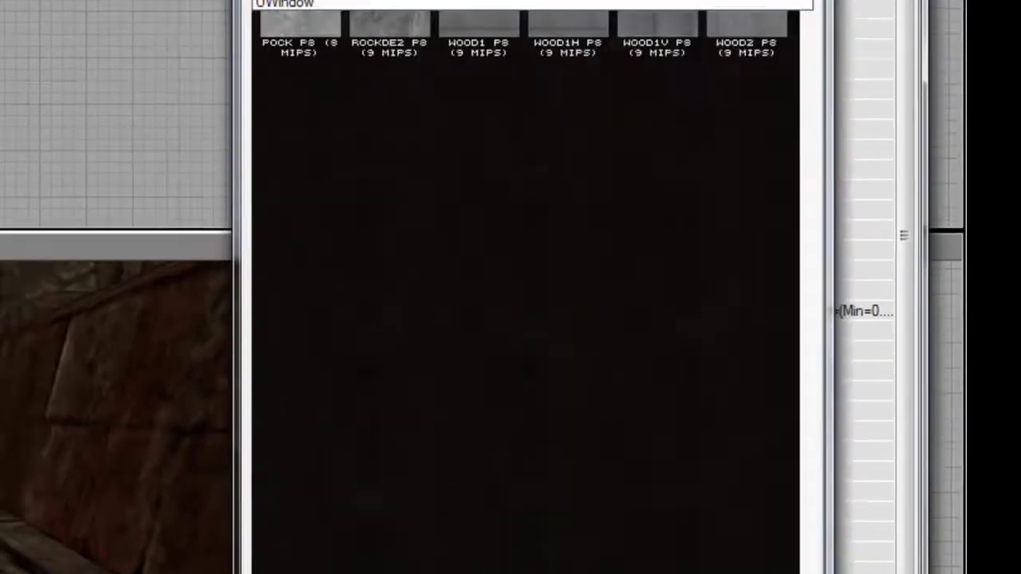
pyautogui.click(406, 112)
pyautogui.click(406, 200)
pyautogui.click(409, 130)
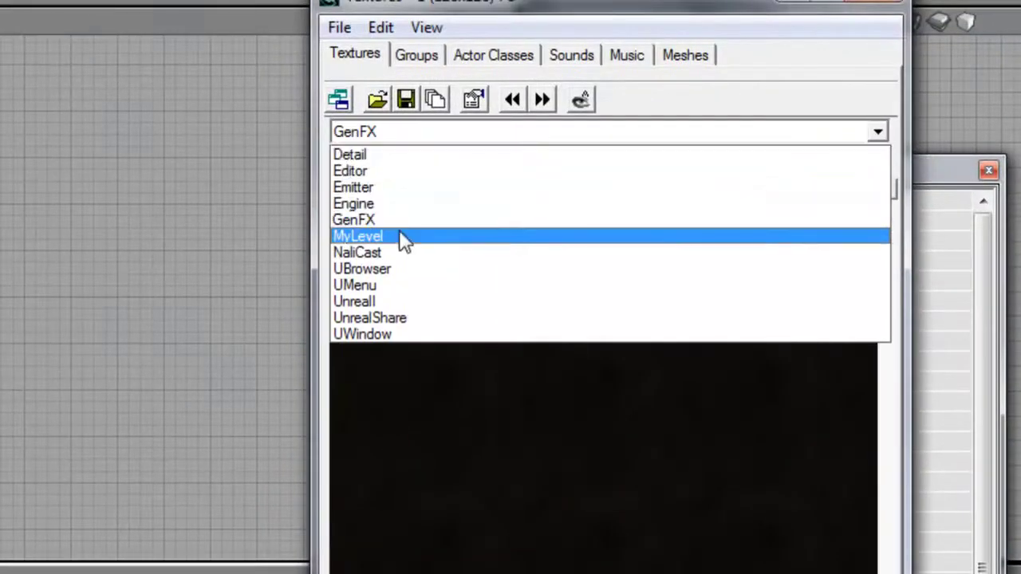
pyautogui.click(401, 235)
pyautogui.click(378, 224)
# View the properties and previews of the ABug and CoronaStreak textures in the MyLevel package
pyautogui.rightClick(607, 323)
pyautogui.click(449, 251)
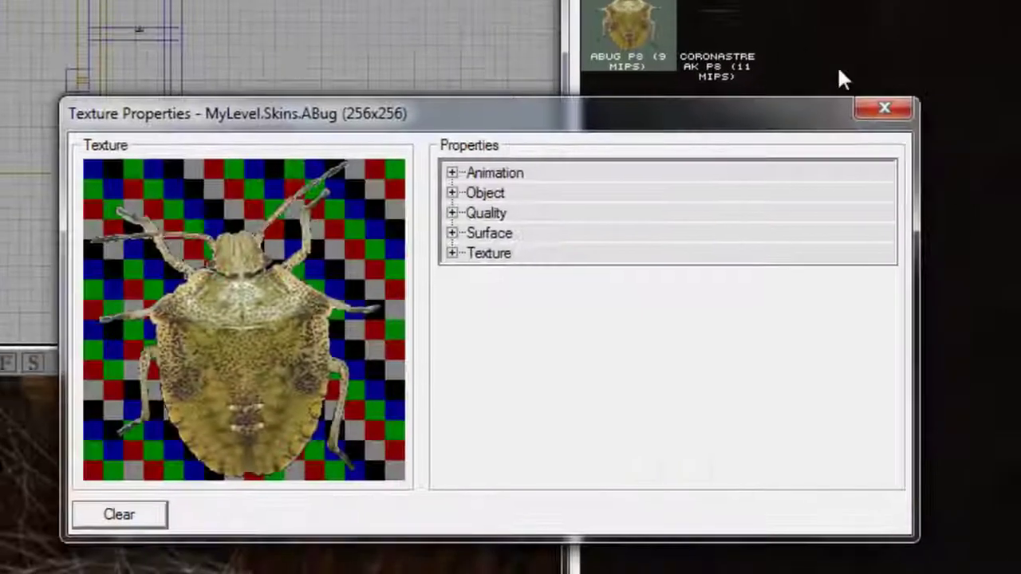
pyautogui.click(888, 110)
pyautogui.rightClick(719, 6)
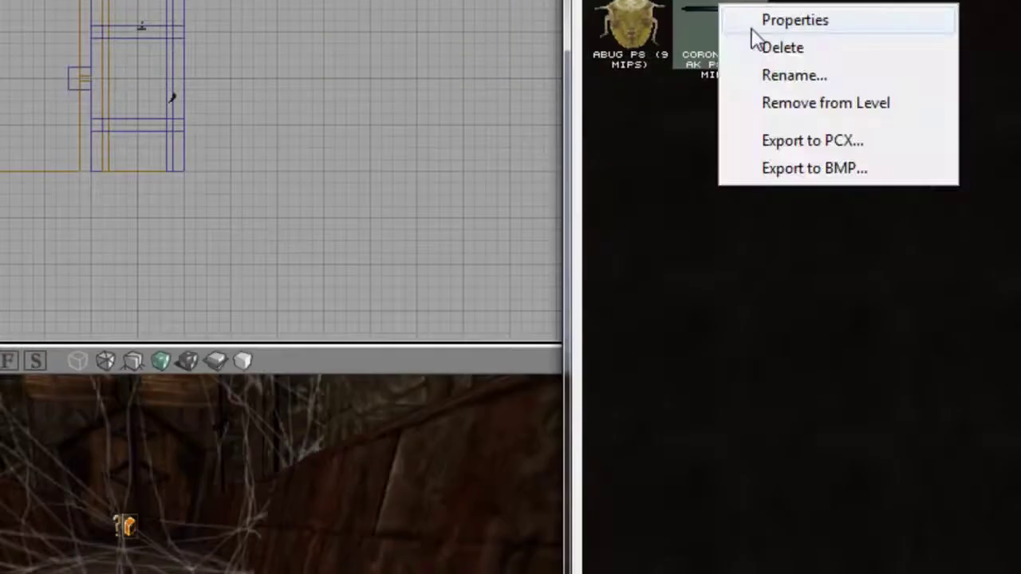
pyautogui.click(752, 30)
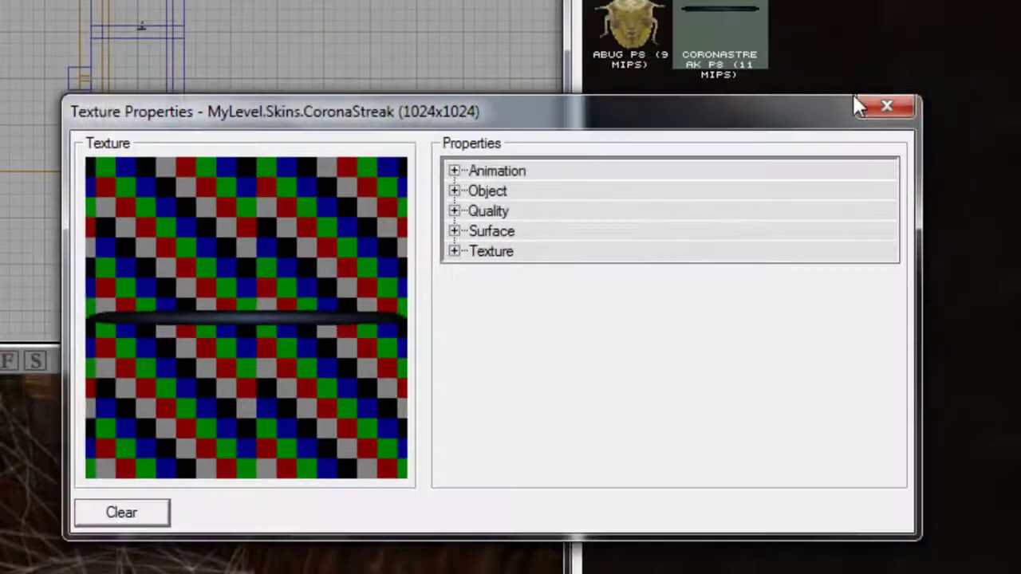
pyautogui.click(860, 112)
# Assign the ABug texture to ParticleTextures entry 0 and examine the bug particle on the corridor floor
pyautogui.moveTo(352, 391)
pyautogui.mouseDown()
pyautogui.moveTo(352, 343)
pyautogui.moveTo(353, 400)
pyautogui.mouseUp()
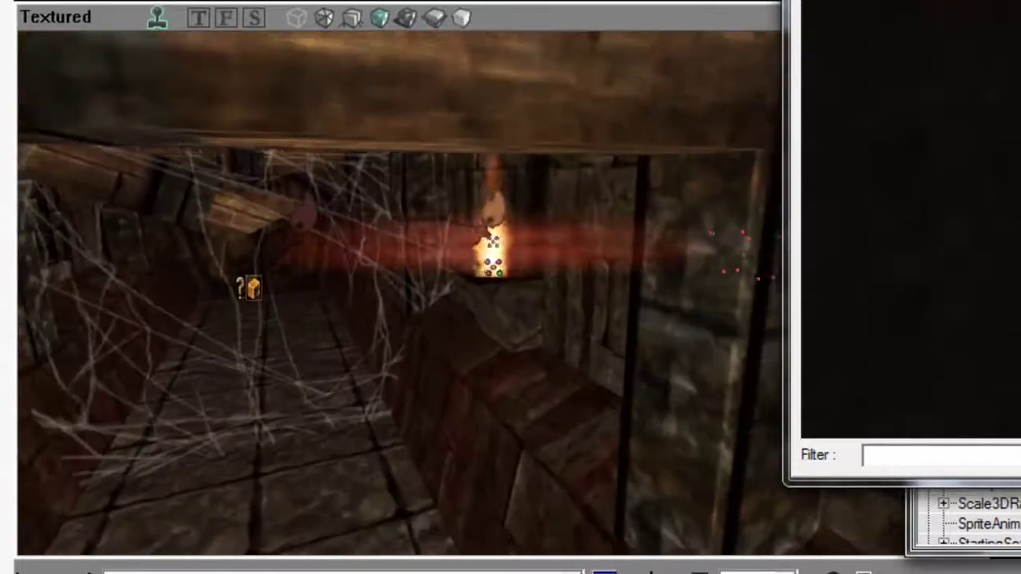
pyautogui.moveTo(494, 246); pyautogui.dragTo(495, 293)
pyautogui.moveTo(495, 246); pyautogui.dragTo(495, 278, button='right')
pyautogui.moveTo(495, 245); pyautogui.dragTo(494, 230)
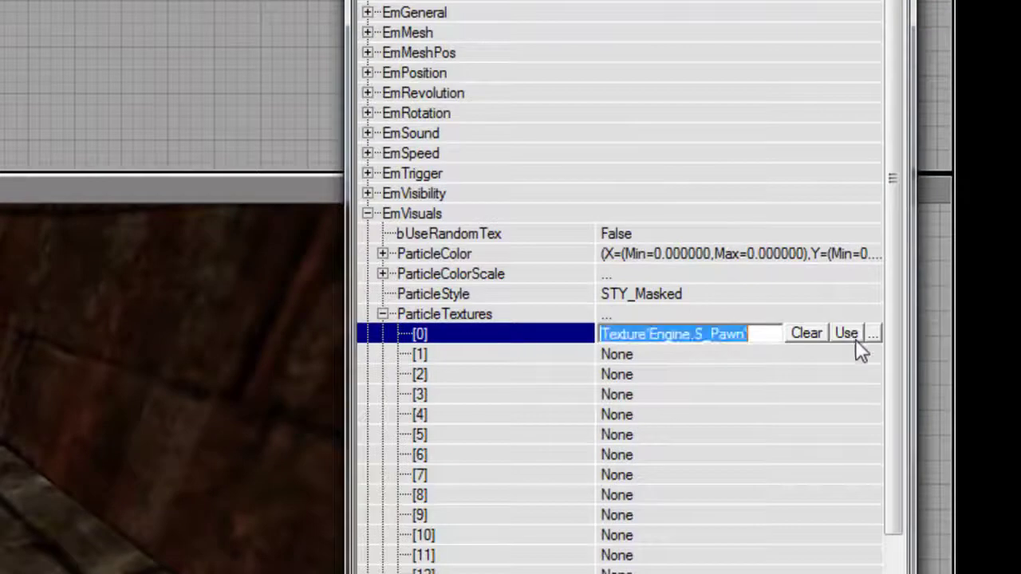
pyautogui.click(855, 339)
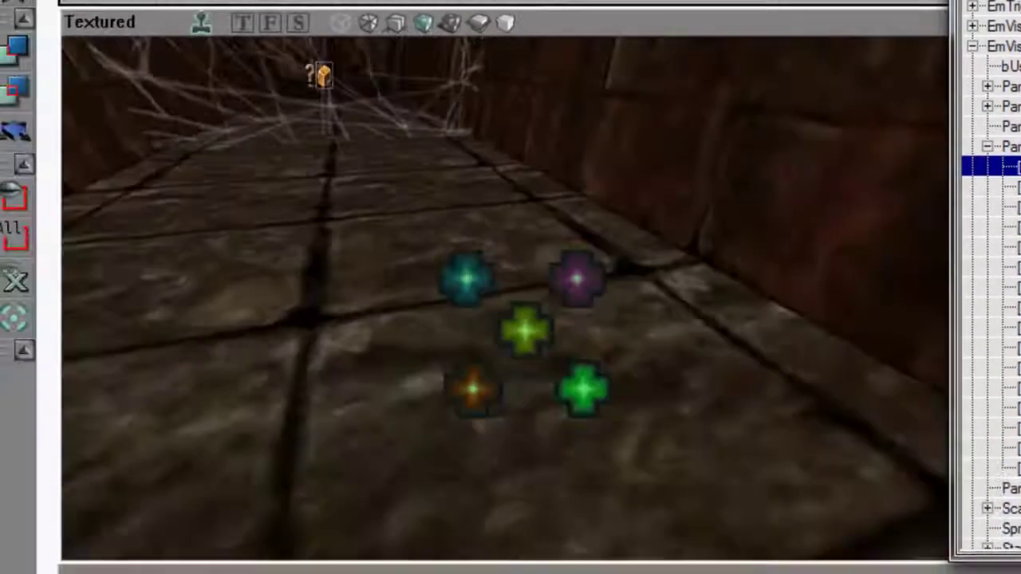
pyautogui.moveTo(743, 150); pyautogui.dragTo(820, 116, button='right')
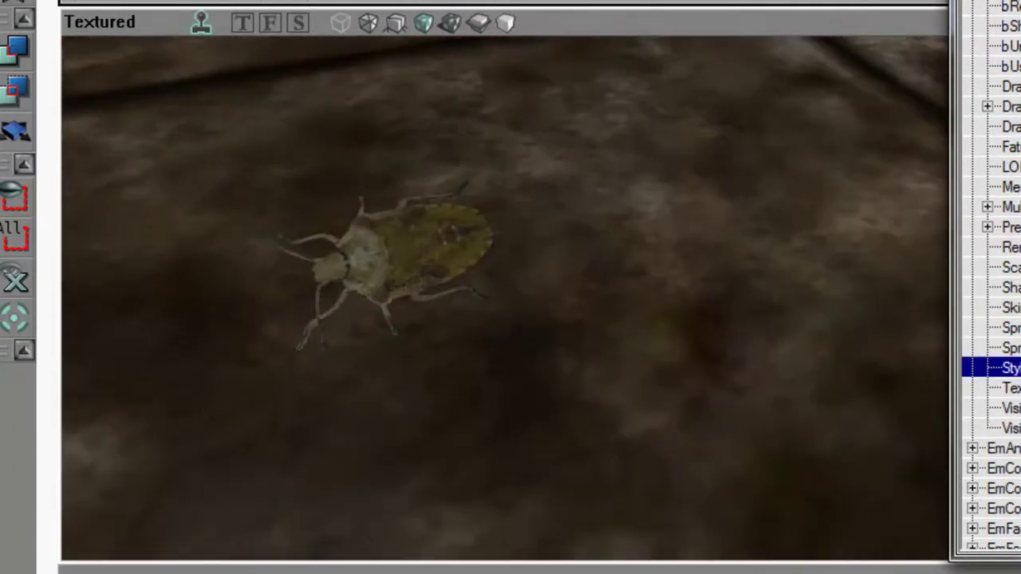
pyautogui.moveTo(466, 265); pyautogui.dragTo(407, 231, button='right')
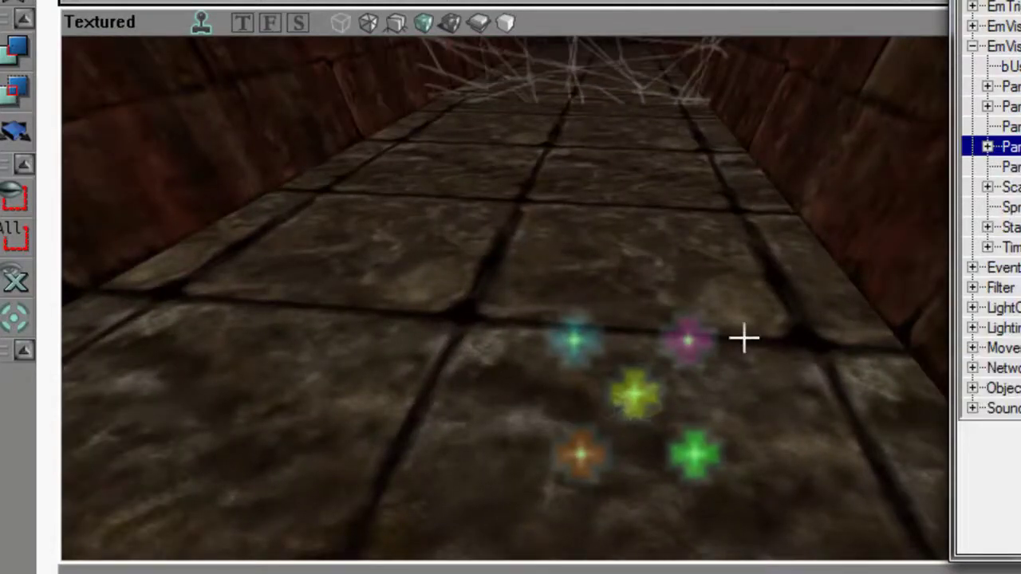
pyautogui.moveTo(511, 287); pyautogui.dragTo(543, 339)
# Set the emitter's BoxVelocity X maximum to 64 and minimum to -64 in its EmSpeed properties
pyautogui.doubleClick(1007, 48)
pyautogui.click(690, 116)
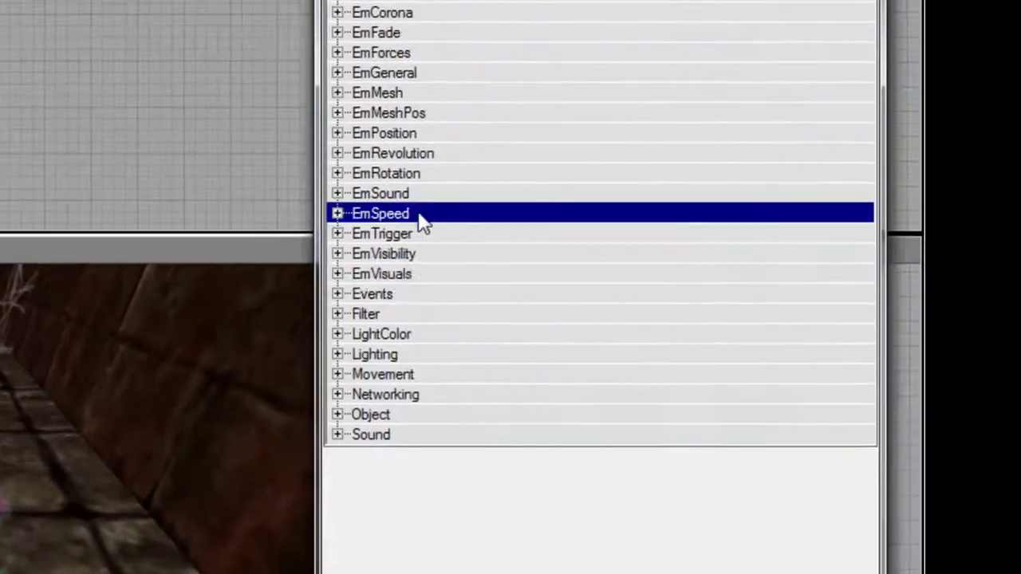
pyautogui.doubleClick(421, 215)
pyautogui.doubleClick(423, 253)
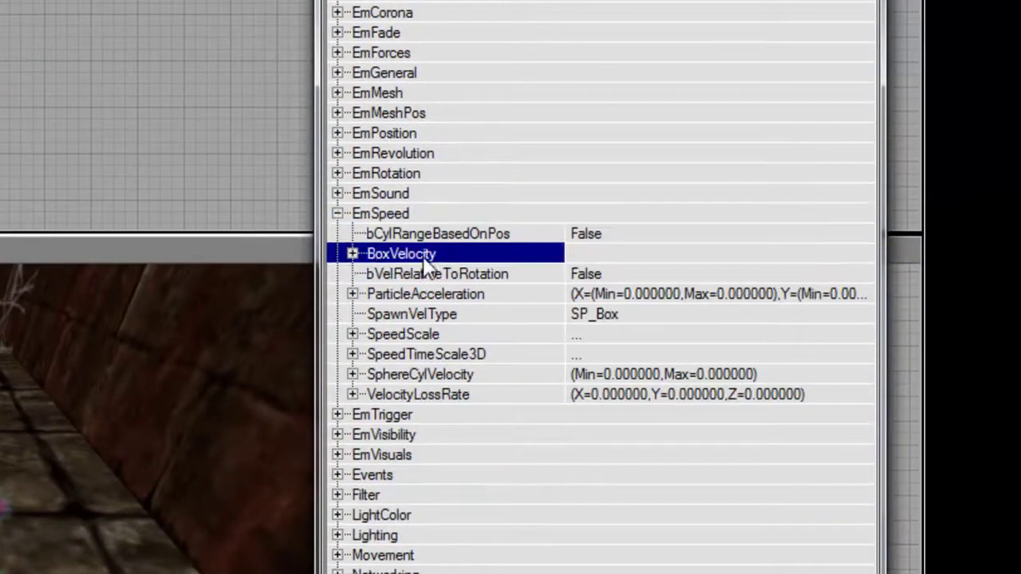
pyautogui.doubleClick(428, 274)
pyautogui.press('Down')
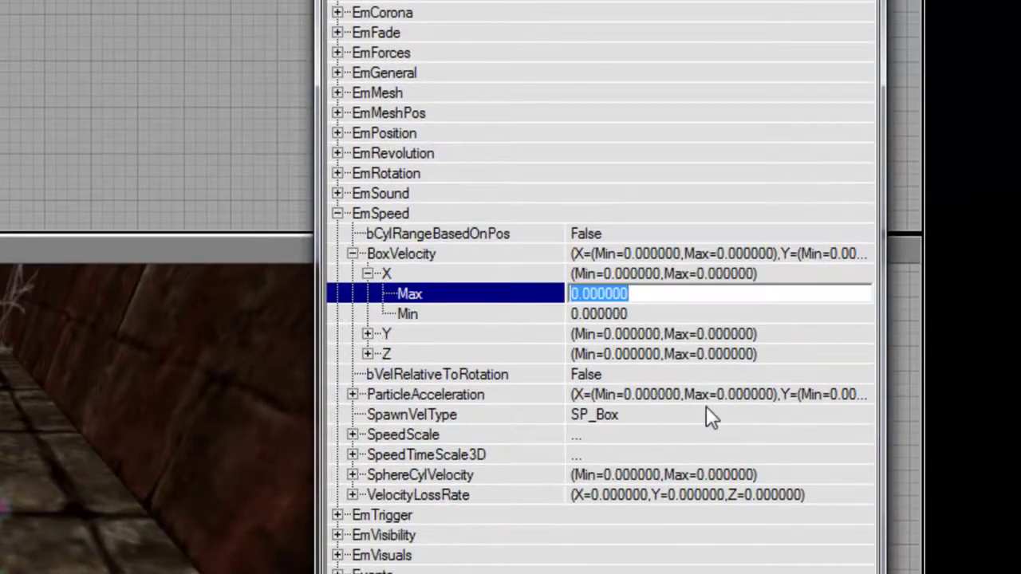
pyautogui.write('64')
pyautogui.press('Down')
pyautogui.write('-64')
pyautogui.press('Return')
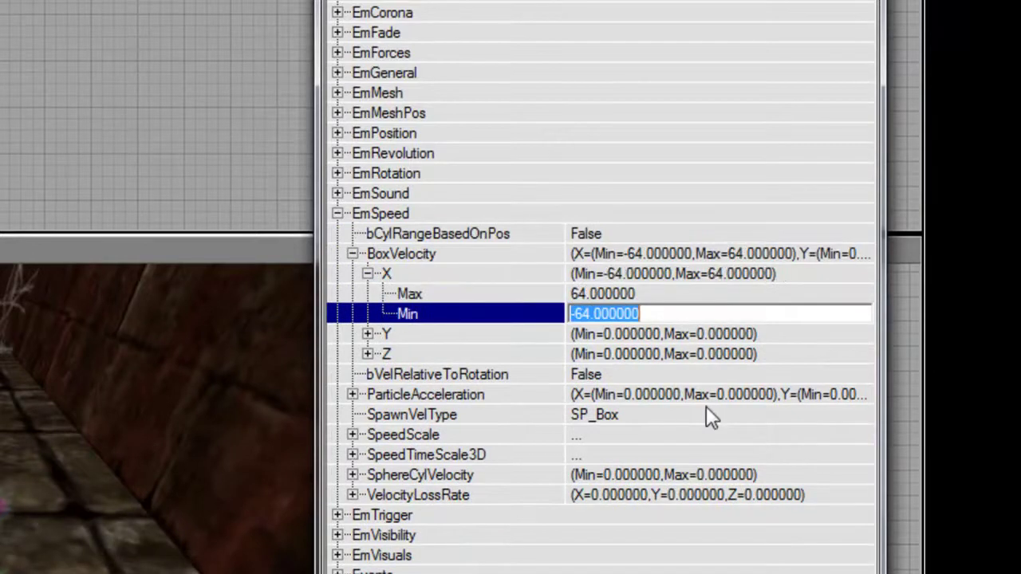
# Set the BoxVelocity Y maximum to 64 and minimum to -64, and check how the bugs move across the floor
pyautogui.press('Up')
pyautogui.press('Up')
pyautogui.press('Up')
pyautogui.press('Return')
pyautogui.press('Down')
pyautogui.press('Up')
pyautogui.press('Return')
pyautogui.press('Down')
pyautogui.press('Down')
pyautogui.press('Return')
pyautogui.press('Down')
pyautogui.write('64')
pyautogui.press('Down')
pyautogui.write('-64')
pyautogui.press('Return')
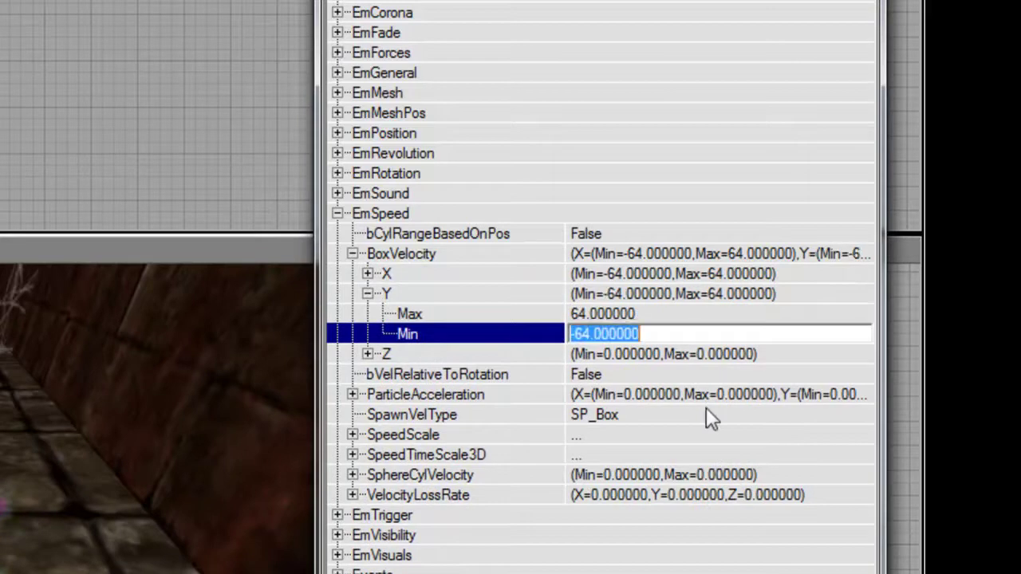
pyautogui.press('Up')
pyautogui.press('Up')
pyautogui.press('Up')
pyautogui.press('Up')
pyautogui.press('Return')
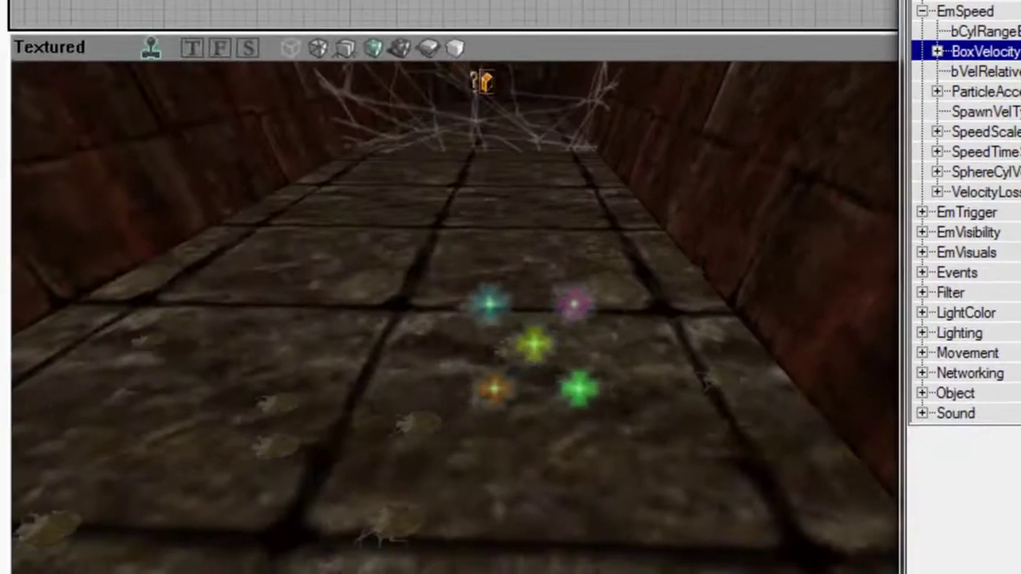
pyautogui.moveTo(587, 381); pyautogui.dragTo(546, 363)
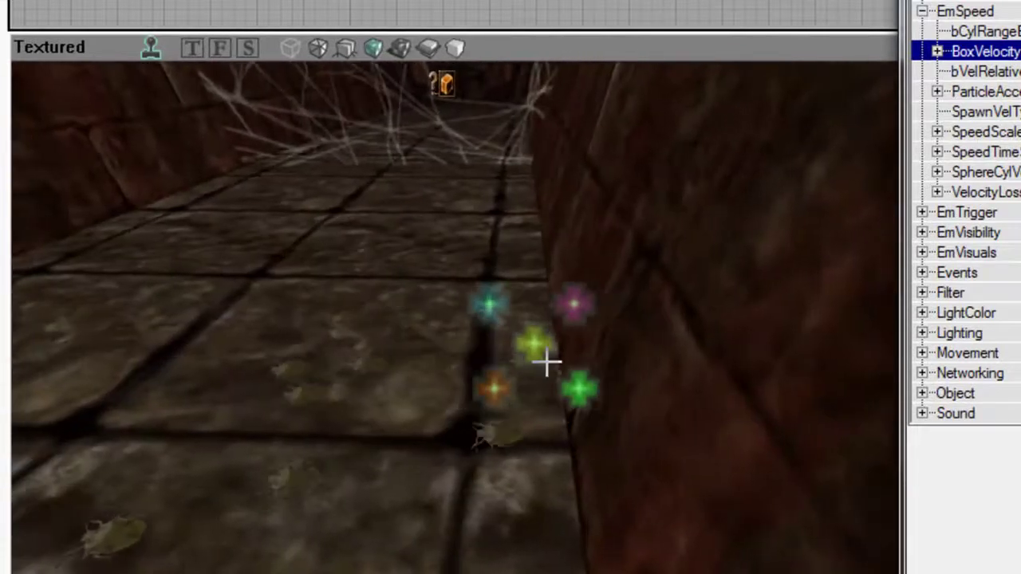
# Set the emitter's BoxLocation Y maximum to 64 and minimum to -64 in its EmPosition properties
pyautogui.doubleClick(973, 13)
pyautogui.doubleClick(825, 18)
pyautogui.click(994, 11)
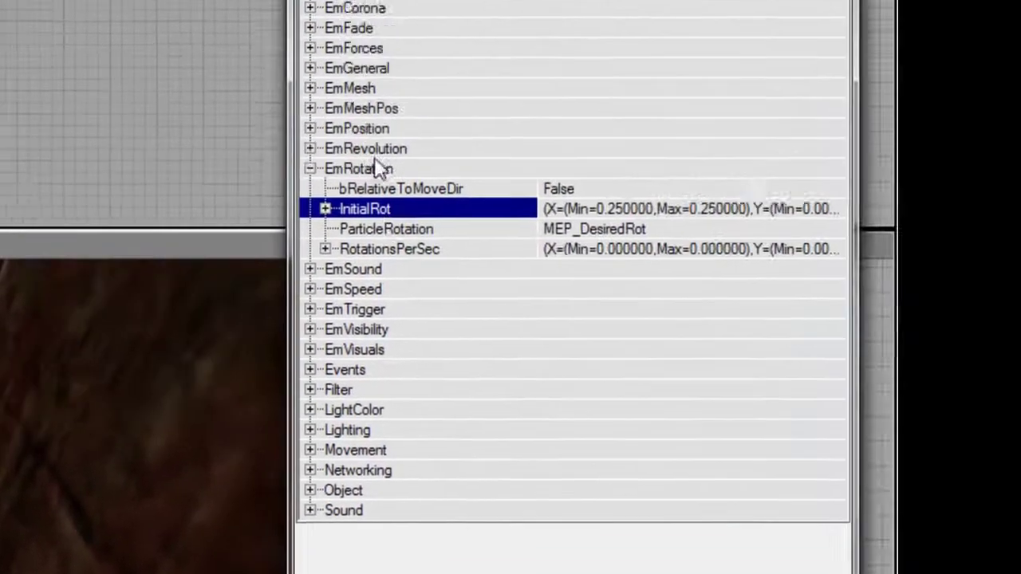
pyautogui.doubleClick(374, 166)
pyautogui.doubleClick(379, 130)
pyautogui.doubleClick(322, 190)
pyautogui.press('Down')
pyautogui.press('Down')
pyautogui.press('Right')
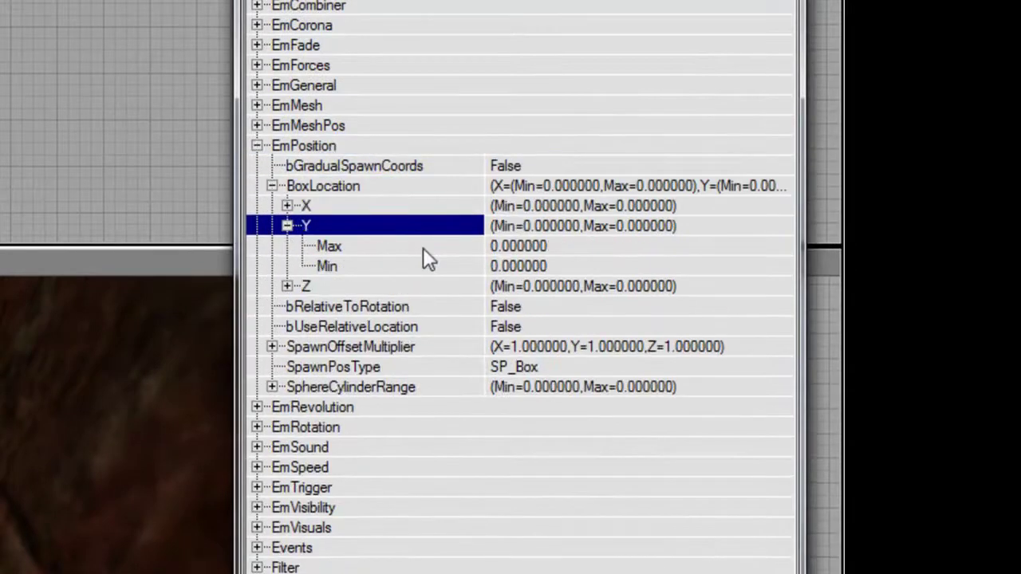
pyautogui.press('Down')
pyautogui.write('64')
pyautogui.press('Down')
pyautogui.write('-64')
pyautogui.press('Return')
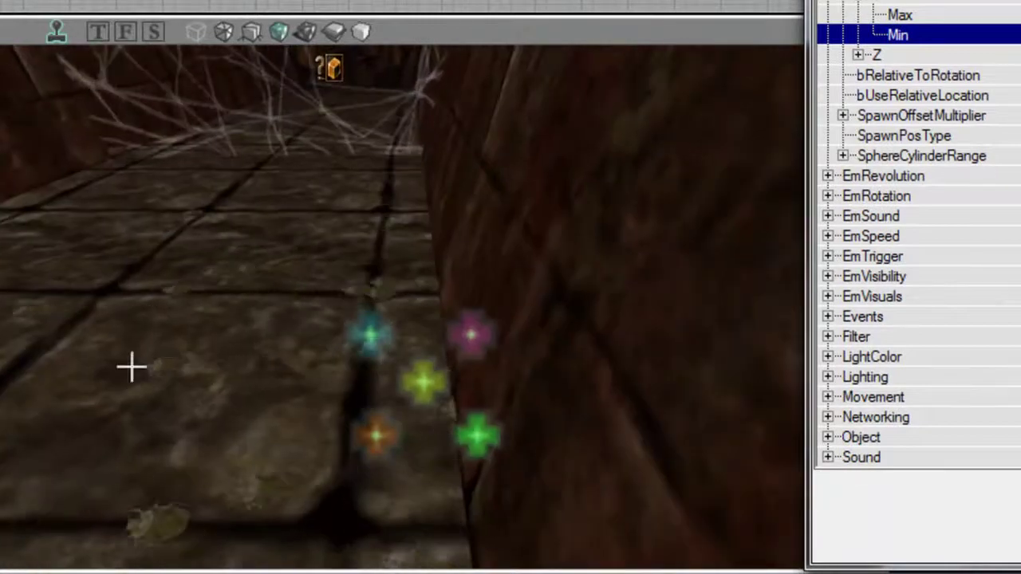
# Set bRelativeToMoveDir to True in the emitter's EmRotation properties and view the moving bugs from above
pyautogui.doubleClick(610, 34)
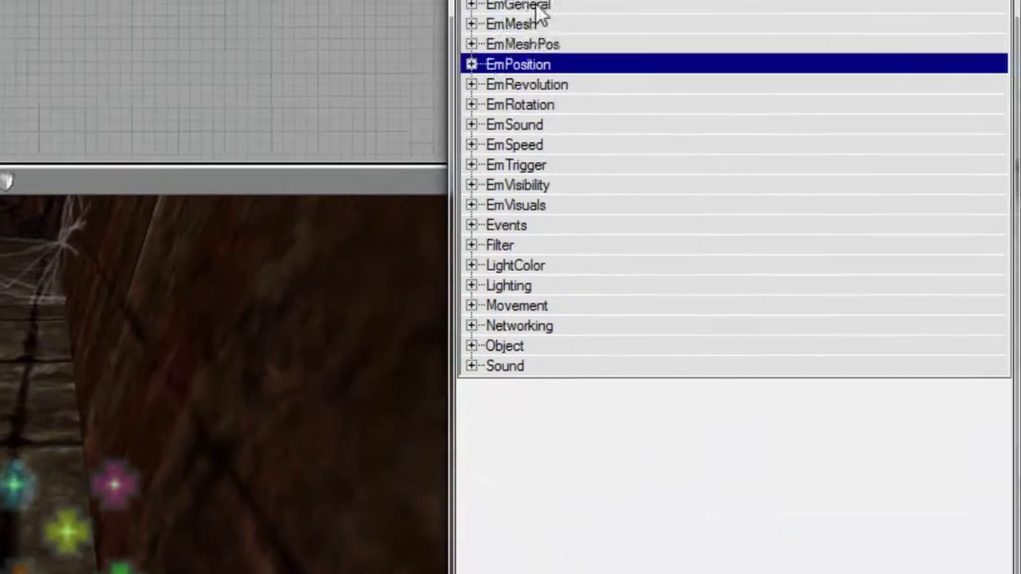
pyautogui.doubleClick(337, 193)
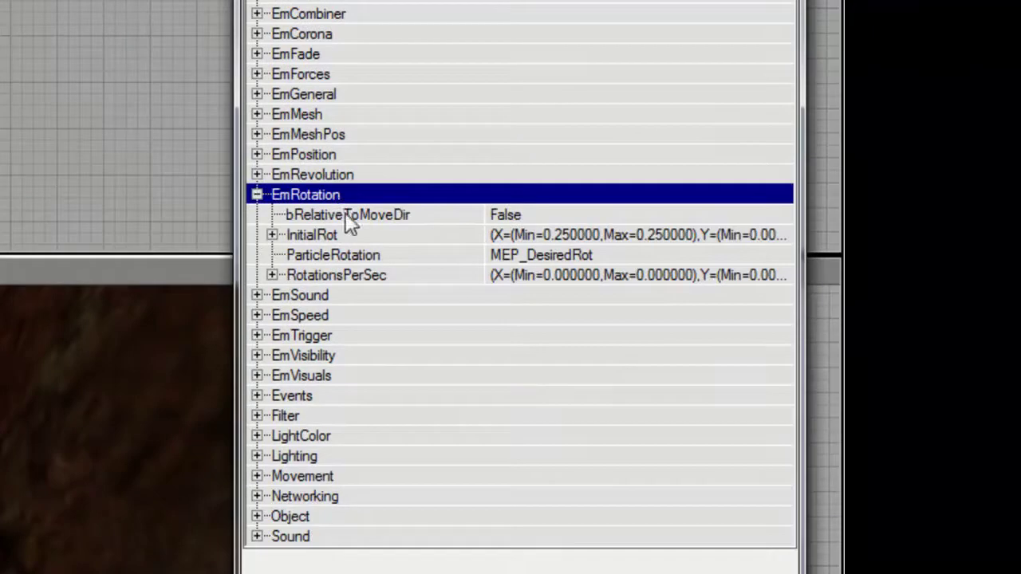
pyautogui.doubleClick(413, 214)
pyautogui.doubleClick(413, 198)
pyautogui.moveTo(159, 411); pyautogui.dragTo(159, 351)
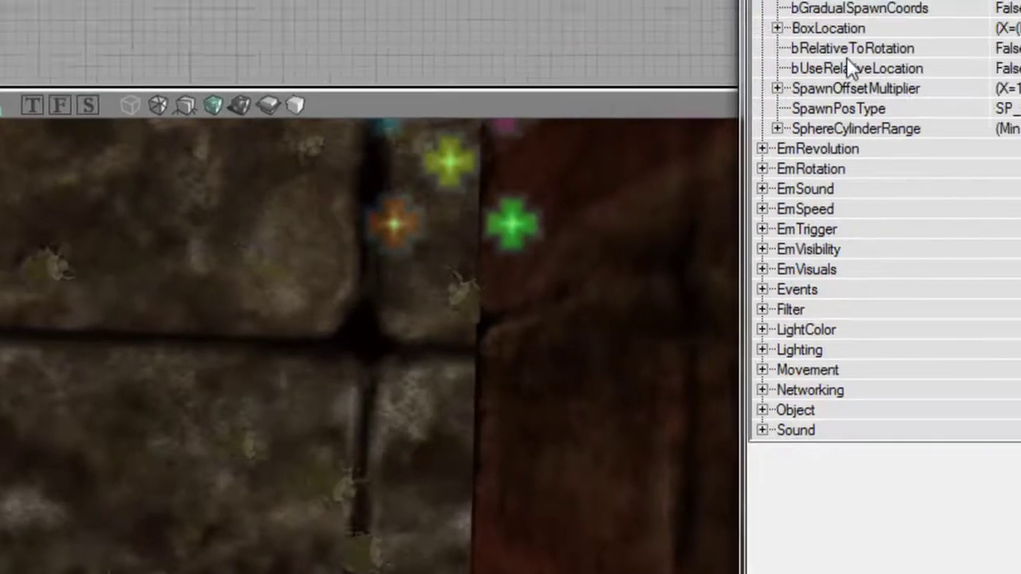
# Set the emitter's InitialRot Y maximum and minimum to 0.5 in its EmRotation properties
pyautogui.click(423, 205)
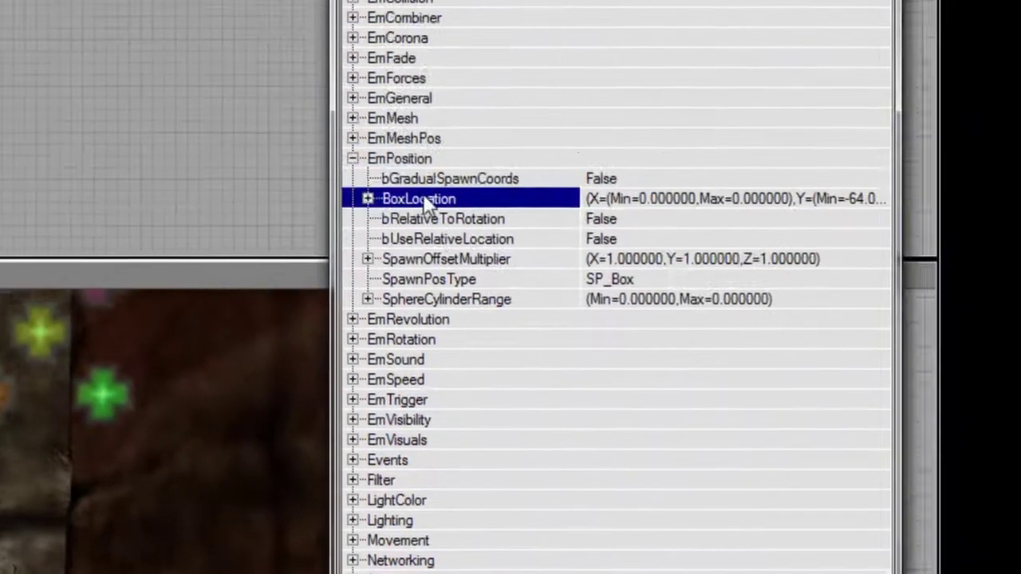
pyautogui.doubleClick(423, 205)
pyautogui.doubleClick(411, 168)
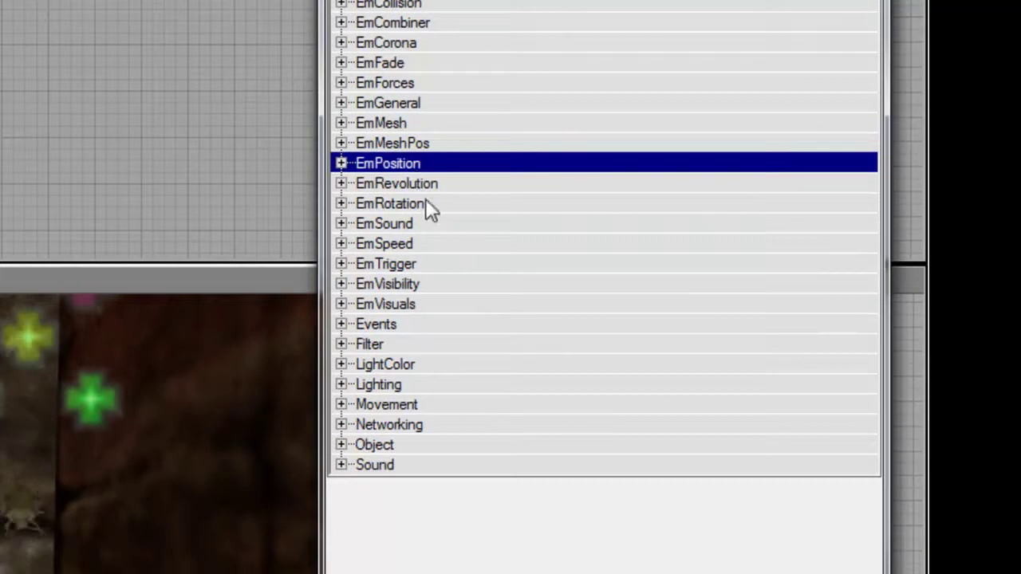
pyautogui.doubleClick(428, 206)
pyautogui.doubleClick(431, 244)
pyautogui.doubleClick(435, 284)
pyautogui.click(447, 304)
pyautogui.write('0.5')
pyautogui.press('Return')
pyautogui.press('Down')
pyautogui.write('0.')
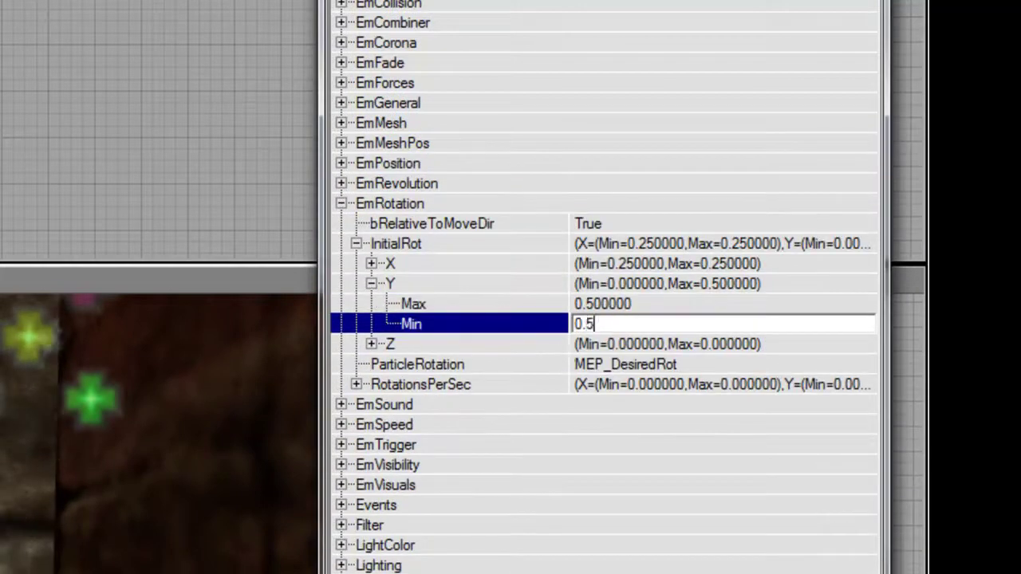
pyautogui.write('5')
pyautogui.press('Return')
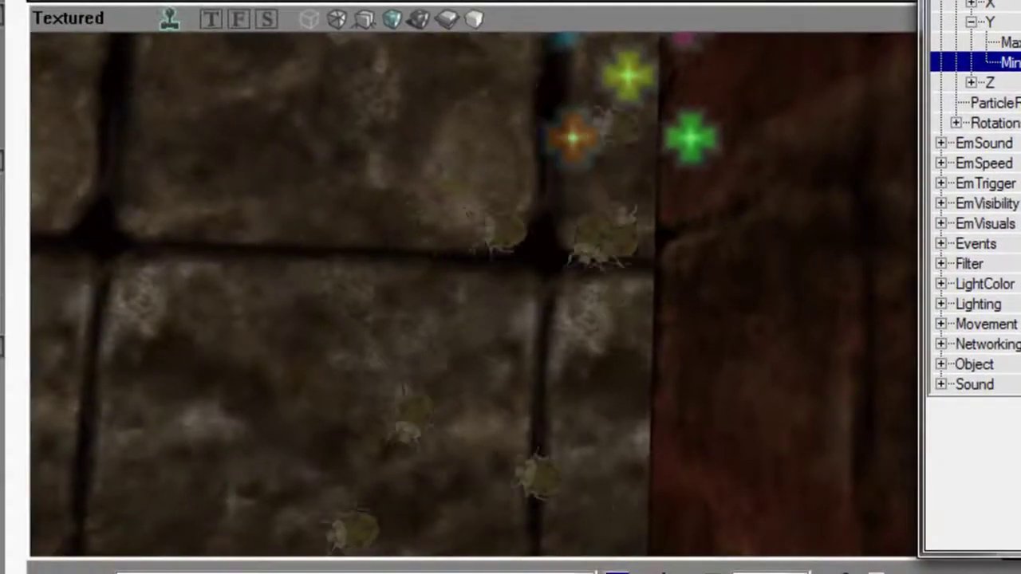
# Examine the bugs in the dynamically lit corridor and check the bUnlit property in the emitter's Display properties
pyautogui.moveTo(406, 240); pyautogui.dragTo(397, 21, button='right')
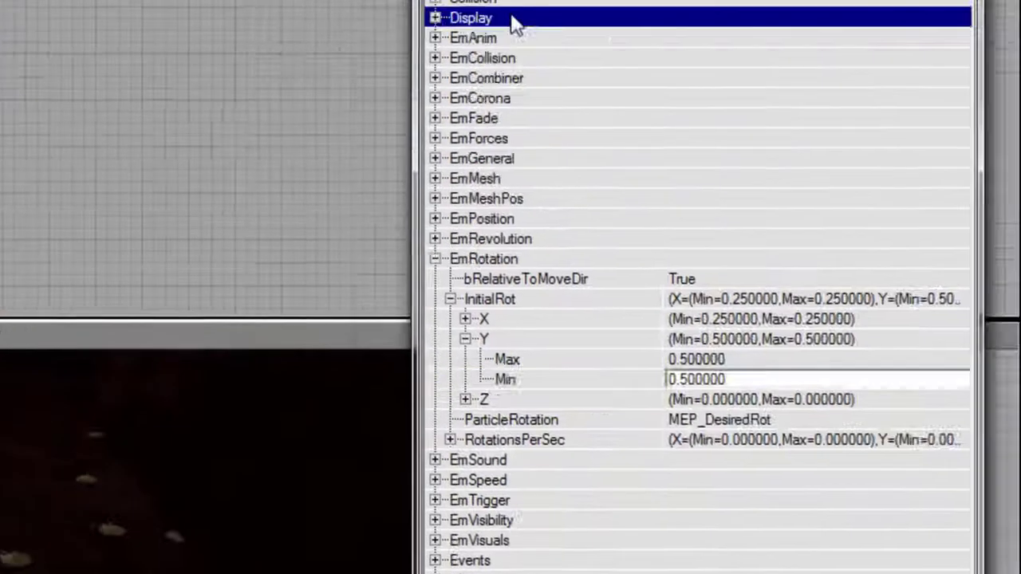
pyautogui.click(510, 23)
pyautogui.click(575, 371)
pyautogui.moveTo(680, 300); pyautogui.dragTo(742, 309)
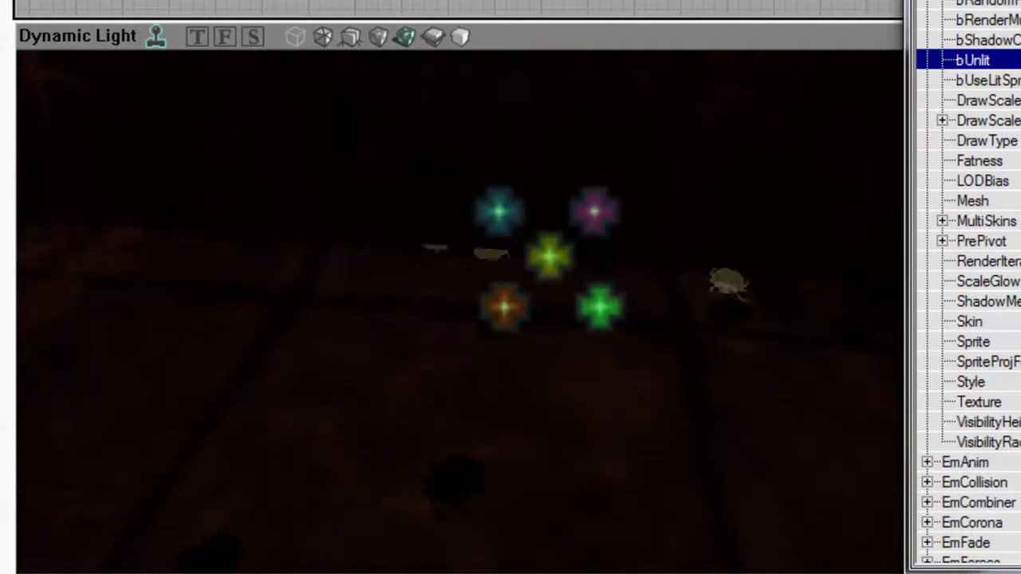
# Set the emitter's InitialRot X maximum and minimum to -0.25 and the Y maximum and minimum to 0
pyautogui.scroll(-10, 965, 319)
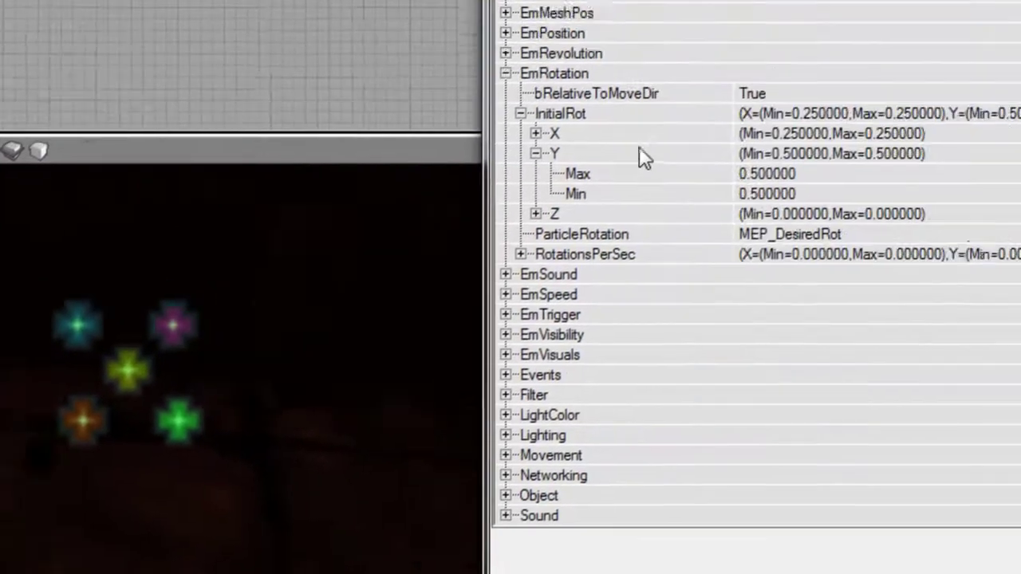
pyautogui.doubleClick(1001, 20)
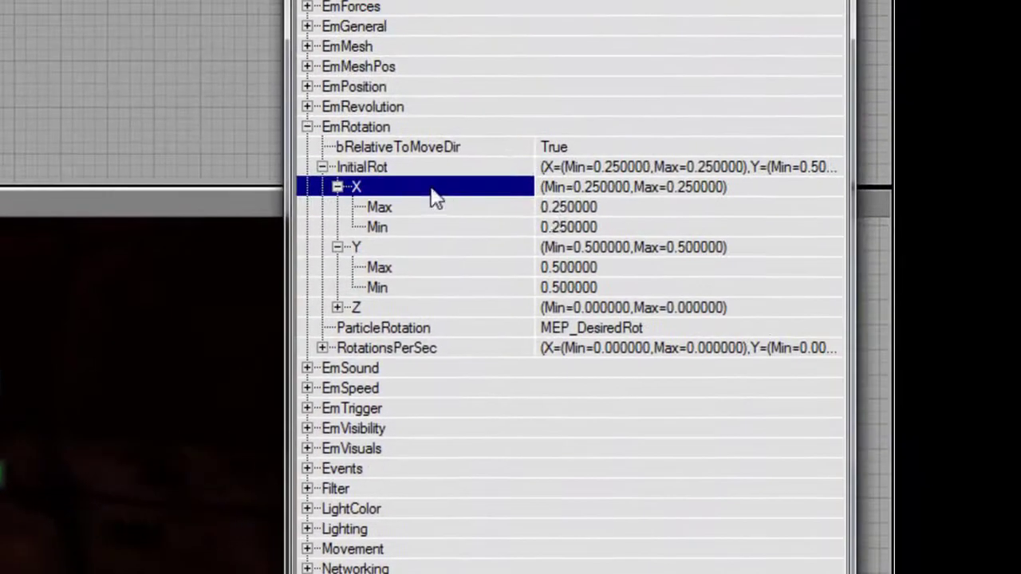
pyautogui.click(562, 209)
pyautogui.write('-')
pyautogui.press('Tab')
pyautogui.press('Home')
pyautogui.write('-')
pyautogui.press('Tab')
pyautogui.press('Tab')
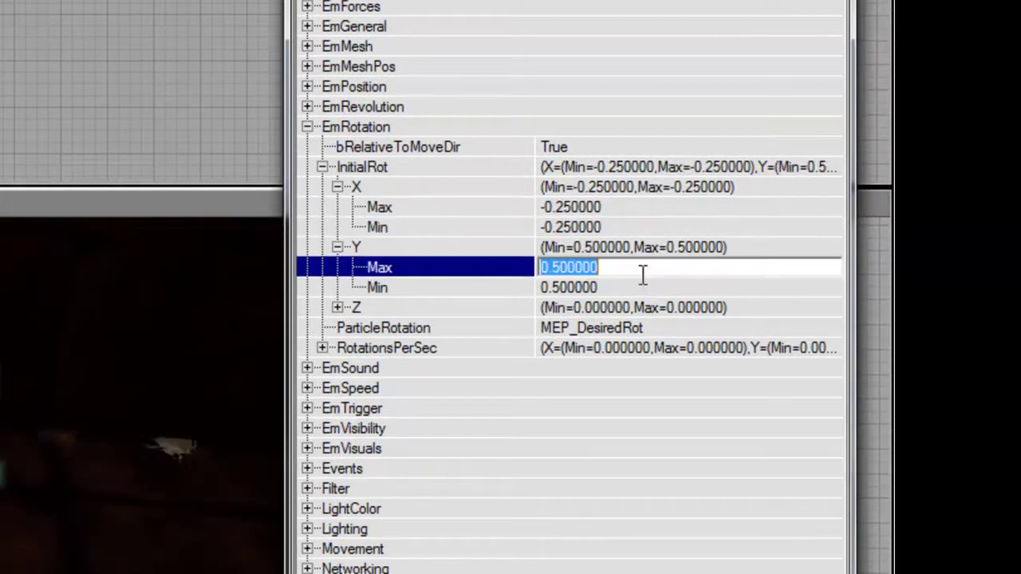
pyautogui.write('0')
pyautogui.press('Tab')
pyautogui.write('0')
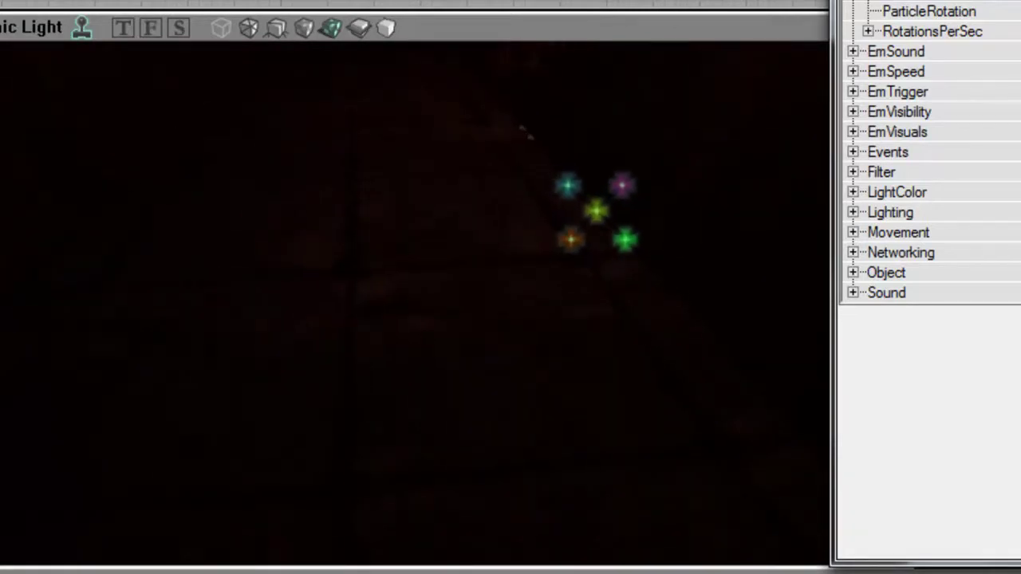
# Set the emitter's ParticleColor X maximum and minimum to 0.5 in its EmVisuals properties
pyautogui.moveTo(533, 355); pyautogui.dragTo(547, 342, button='right')
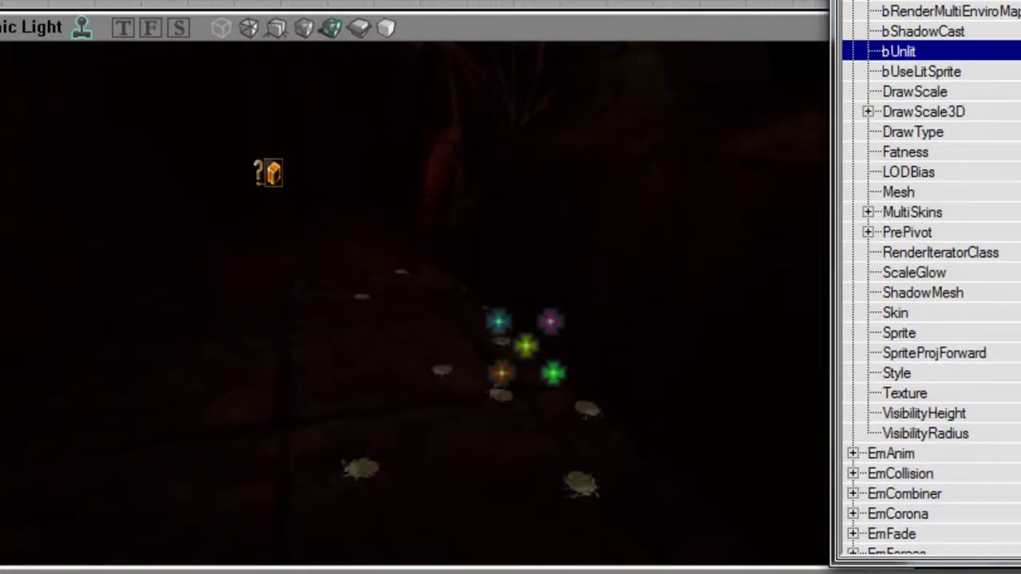
pyautogui.moveTo(526, 346); pyautogui.dragTo(463, 431, button='right')
pyautogui.moveTo(463, 430); pyautogui.dragTo(465, 455)
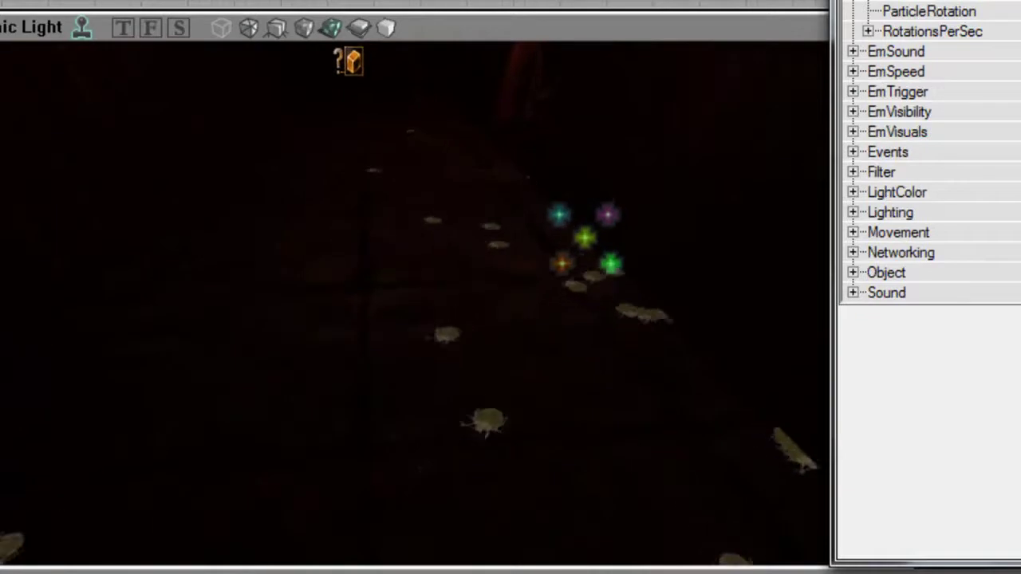
pyautogui.scroll(-1, 984, 50)
pyautogui.doubleClick(975, 30)
pyautogui.click(974, 71)
pyautogui.doubleClick(941, 32)
pyautogui.doubleClick(945, 49)
pyautogui.click(953, 92)
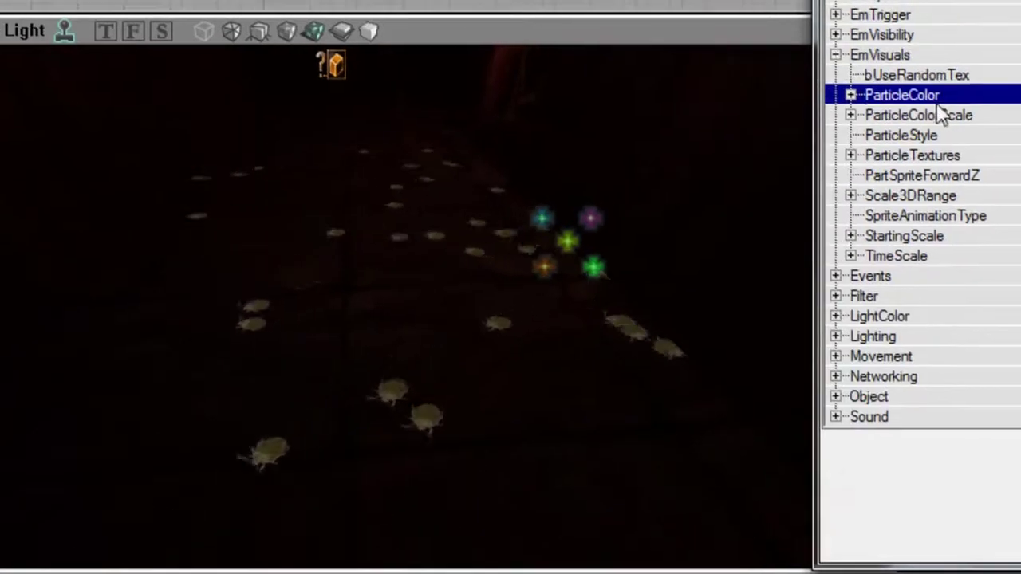
pyautogui.doubleClick(951, 97)
pyautogui.doubleClick(626, 176)
pyautogui.press('Down')
pyautogui.write('0.5')
pyautogui.press('Down')
pyautogui.write('0.5')
pyautogui.press('Up')
pyautogui.press('Up')
pyautogui.press('Left')
pyautogui.press('Down')
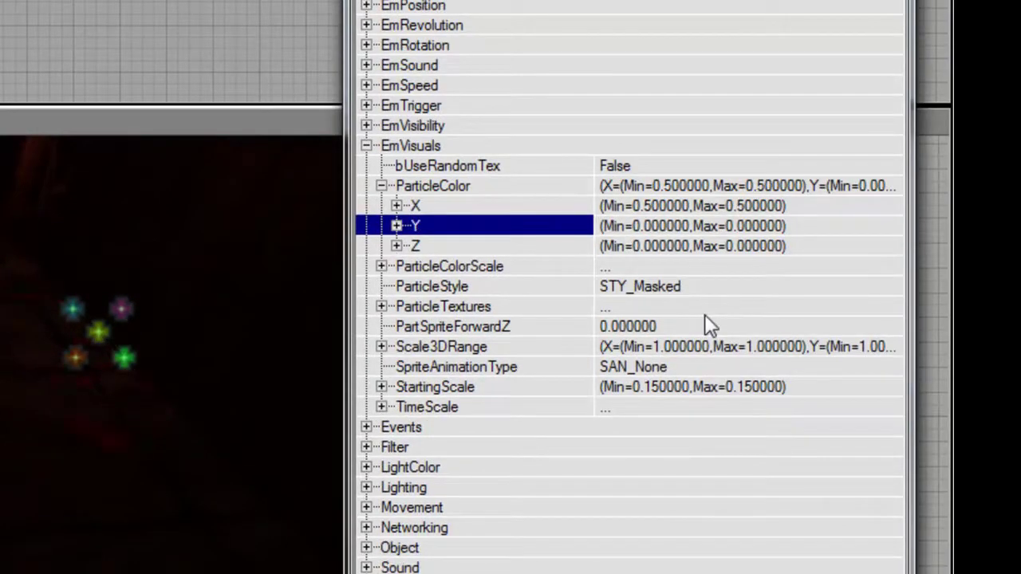
# Set the emitter's ParticleColor Y and Z maximum and minimum to 0.3 and collapse its EmVisuals properties
pyautogui.press('Right')
pyautogui.press('Down')
pyautogui.write('0.3')
pyautogui.press('Down')
pyautogui.write('0.3')
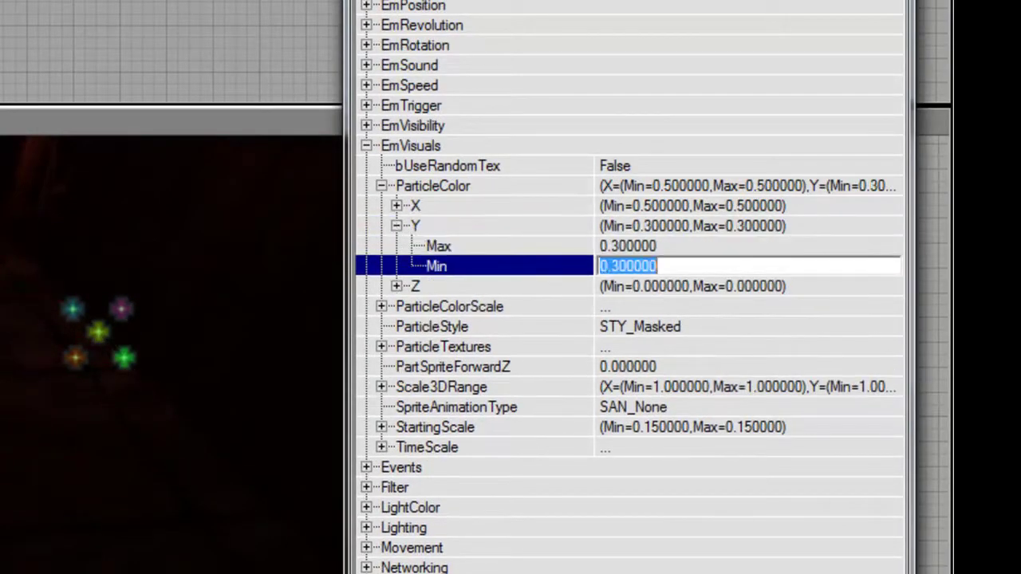
pyautogui.press('Down')
pyautogui.press('Right')
pyautogui.press('Down')
pyautogui.write('0.3')
pyautogui.press('Down')
pyautogui.write('0.3')
pyautogui.press('Return')
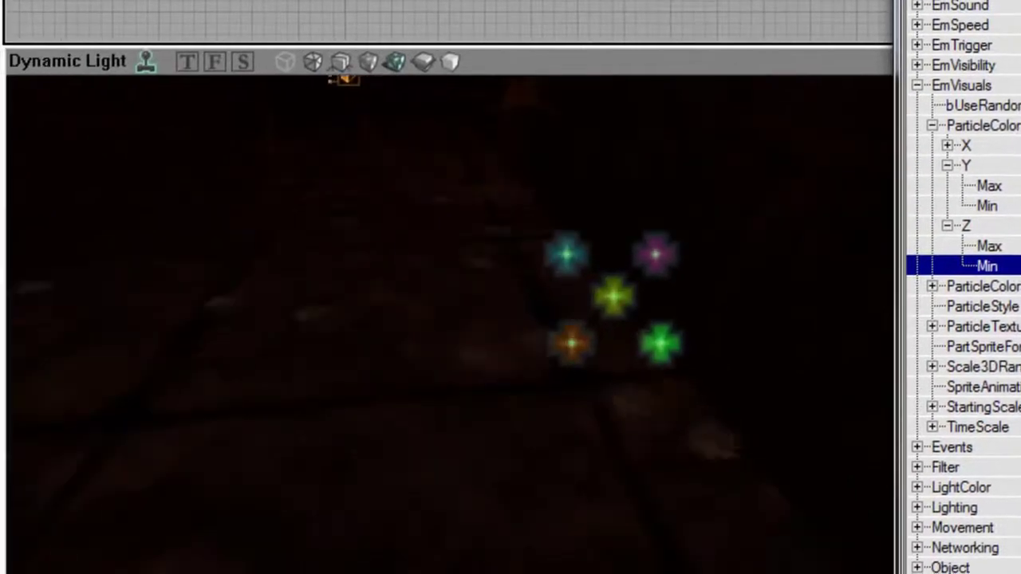
pyautogui.click(916, 85)
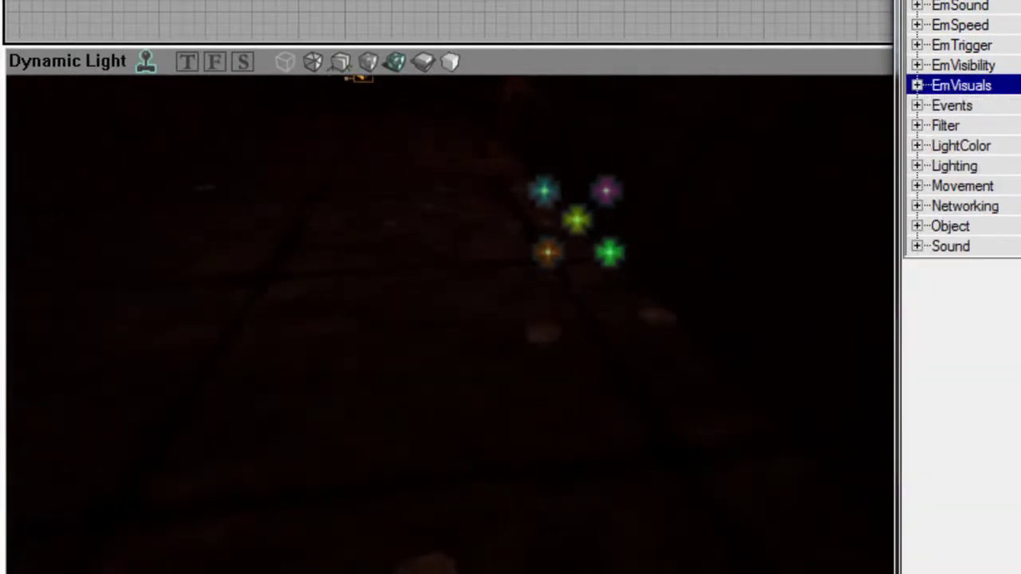
# Set ParticleCollision to ECT_HitWalls in the emitter's EmCollision properties and view the bugs in the corridor
pyautogui.moveTo(449, 335); pyautogui.dragTo(450, 303)
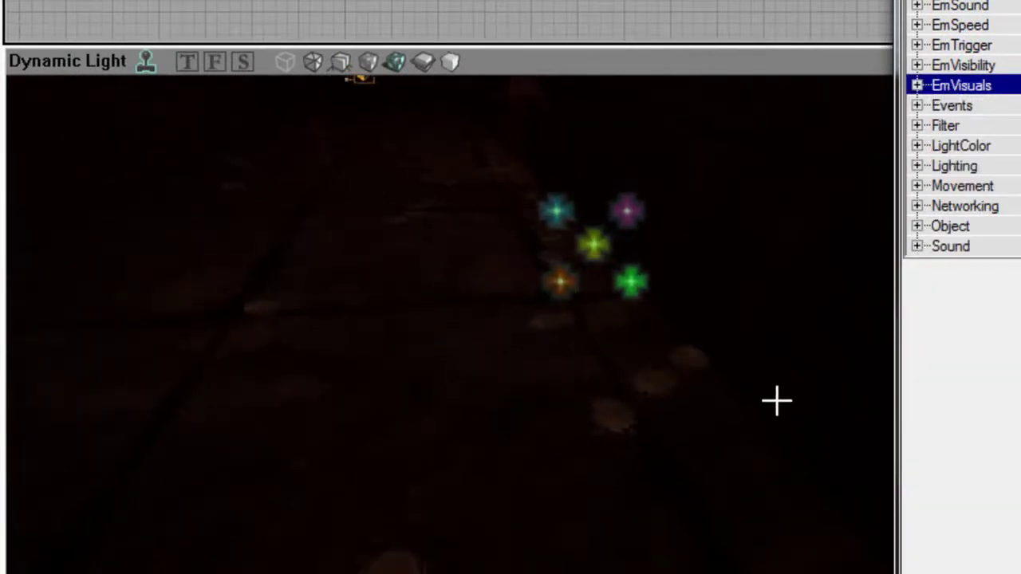
pyautogui.moveTo(780, 401); pyautogui.dragTo(742, 401)
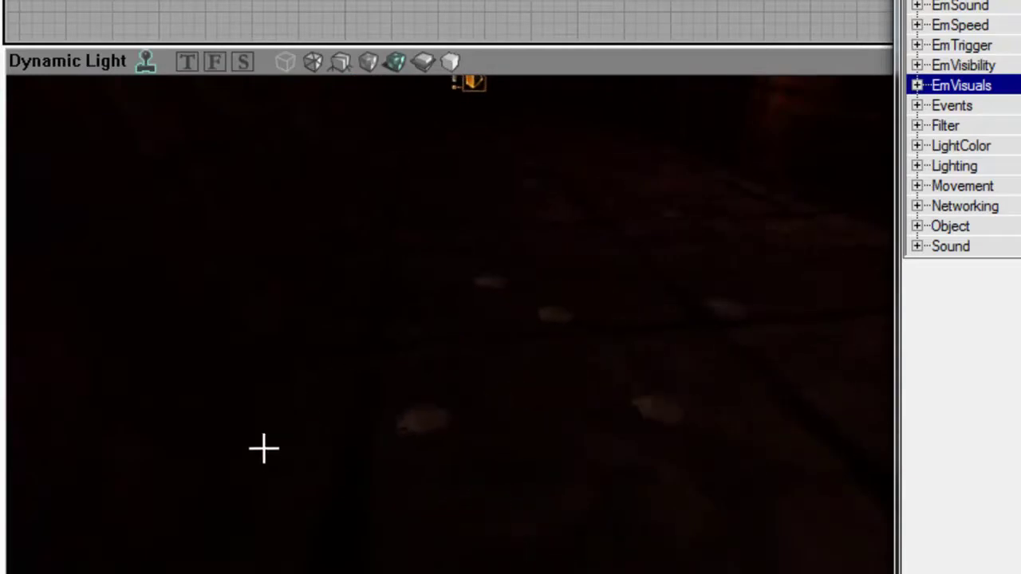
pyautogui.moveTo(260, 427); pyautogui.dragTo(422, 342)
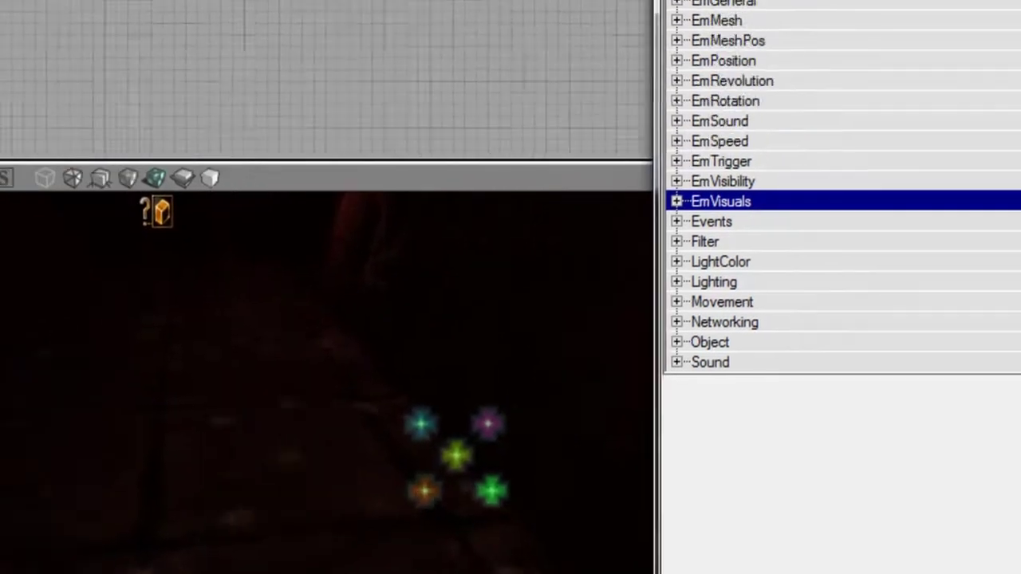
pyautogui.click(363, 92)
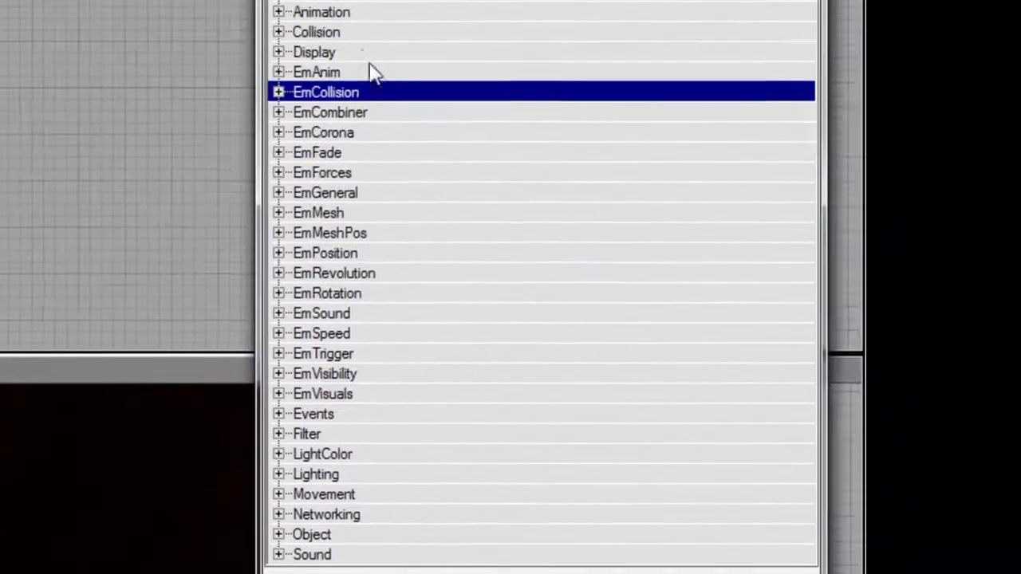
pyautogui.doubleClick(363, 95)
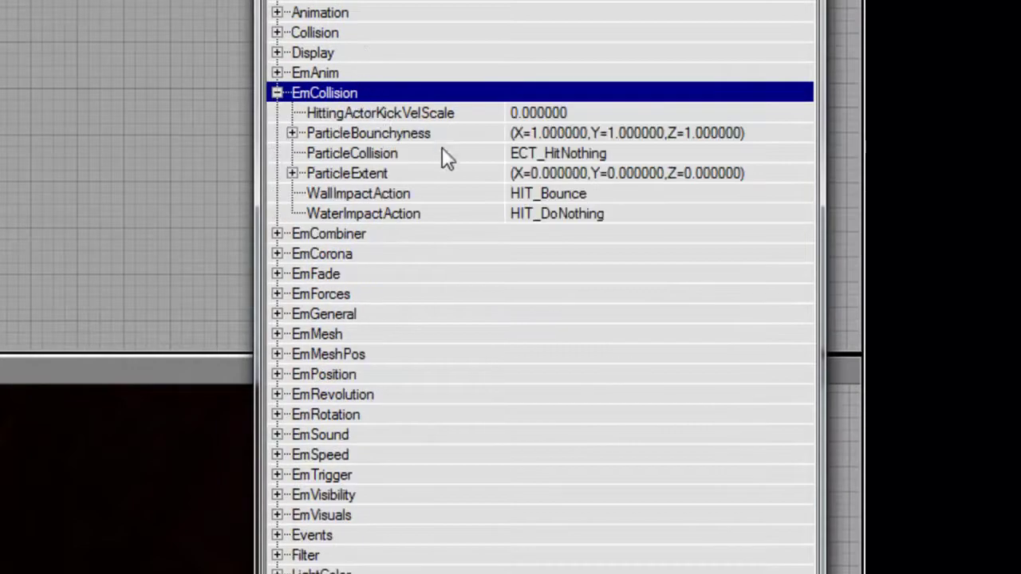
pyautogui.doubleClick(445, 155)
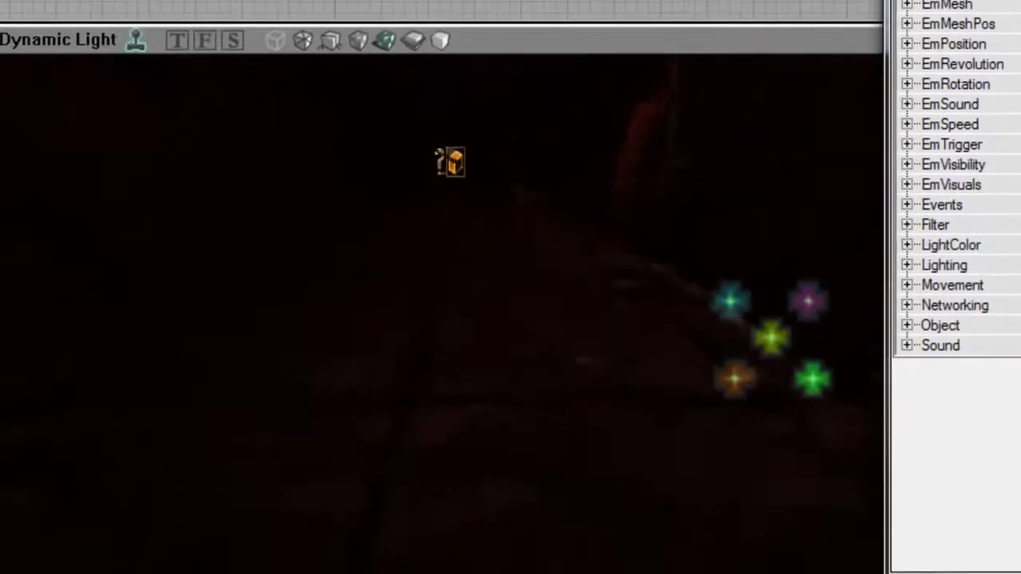
pyautogui.moveTo(443, 315); pyautogui.dragTo(435, 338)
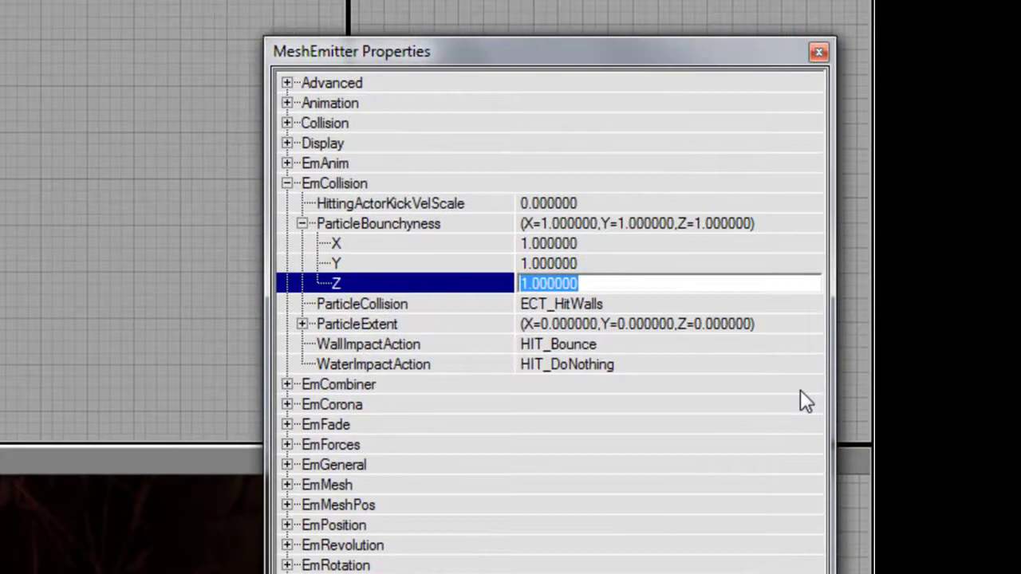
# Set the emitter's ParticleBounchyness Z to 0 and examine how the bugs move along the corridor floor
pyautogui.write('000000')
pyautogui.press('Return')
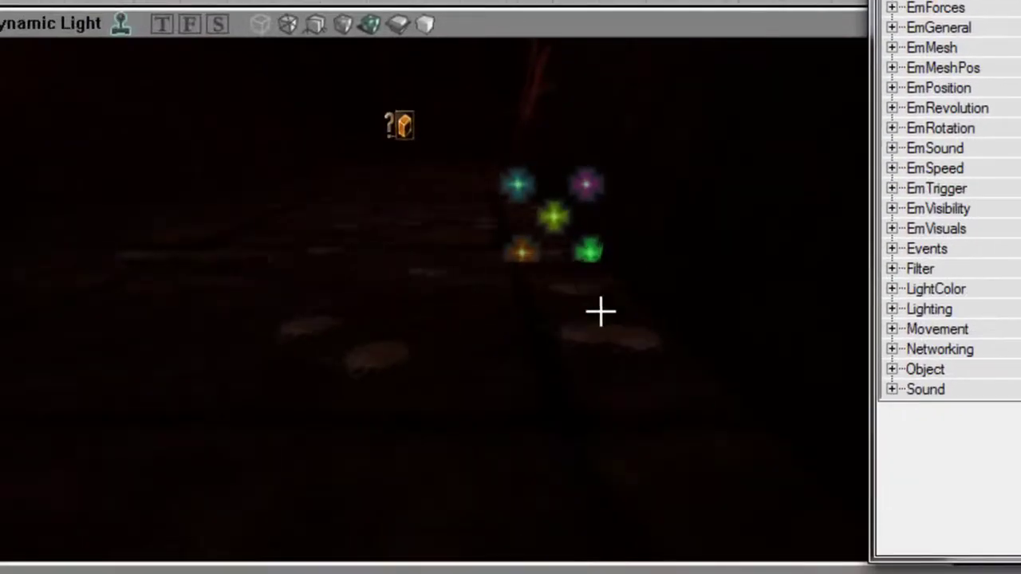
pyautogui.moveTo(496, 289); pyautogui.dragTo(450, 350)
pyautogui.moveTo(537, 272); pyautogui.dragTo(548, 319)
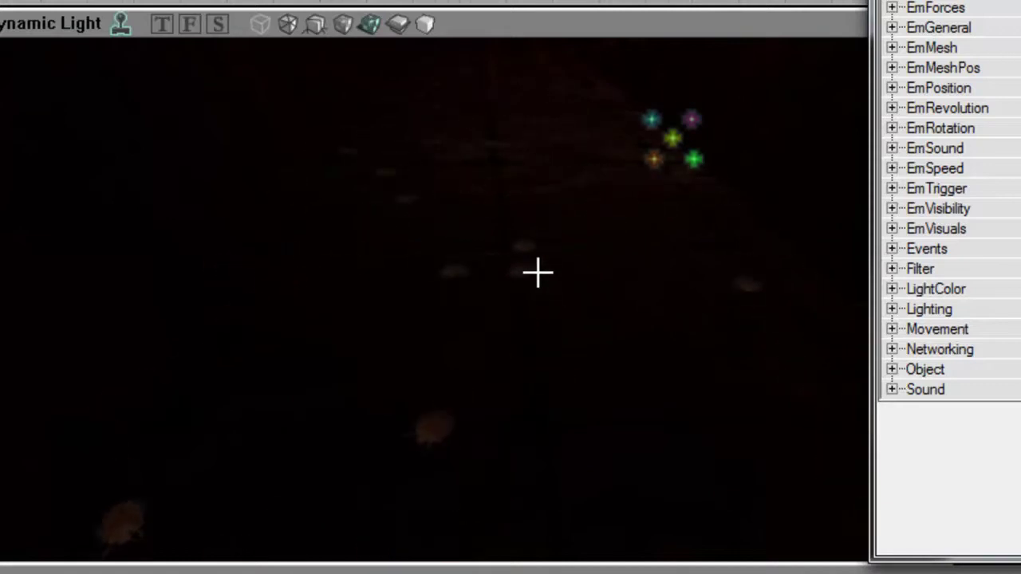
pyautogui.moveTo(537, 272); pyautogui.dragTo(550, 267)
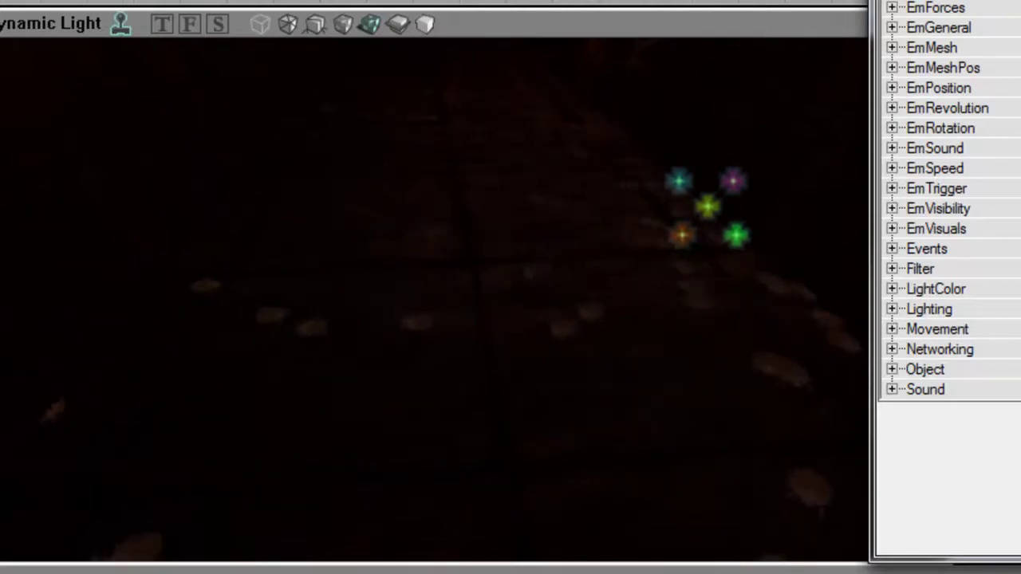
pyautogui.click(892, 2)
pyautogui.moveTo(717, 160); pyautogui.dragTo(718, 184)
pyautogui.moveTo(575, 221); pyautogui.dragTo(575, 221, button='right')
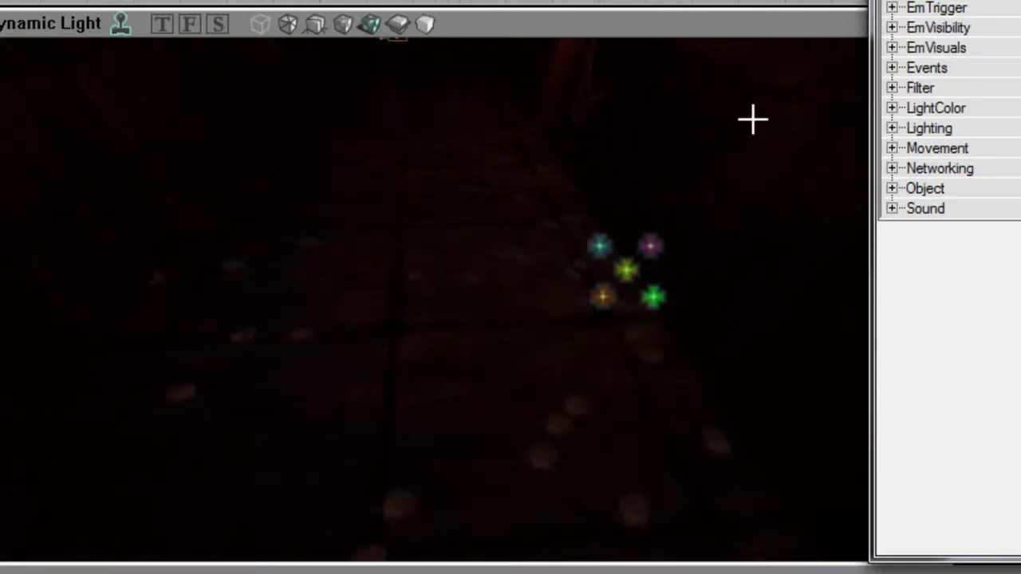
# Set the emitter's LifetimeRange maximum to 6 and minimum to 1 in its EmGeneral properties
pyautogui.doubleClick(353, 121)
pyautogui.doubleClick(977, 68)
pyautogui.click(575, 342)
pyautogui.click(525, 353)
pyautogui.write('6')
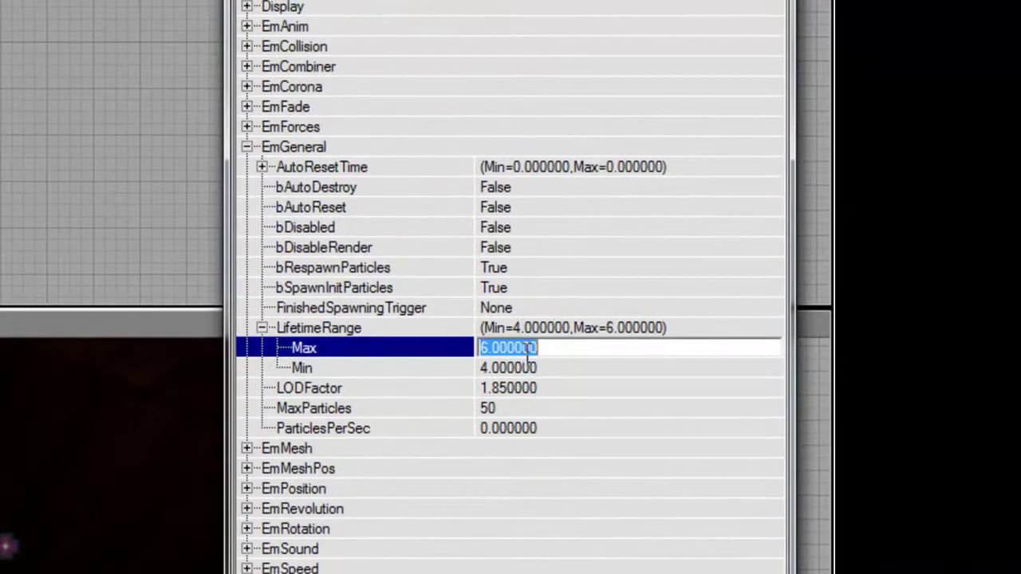
pyautogui.click(529, 365)
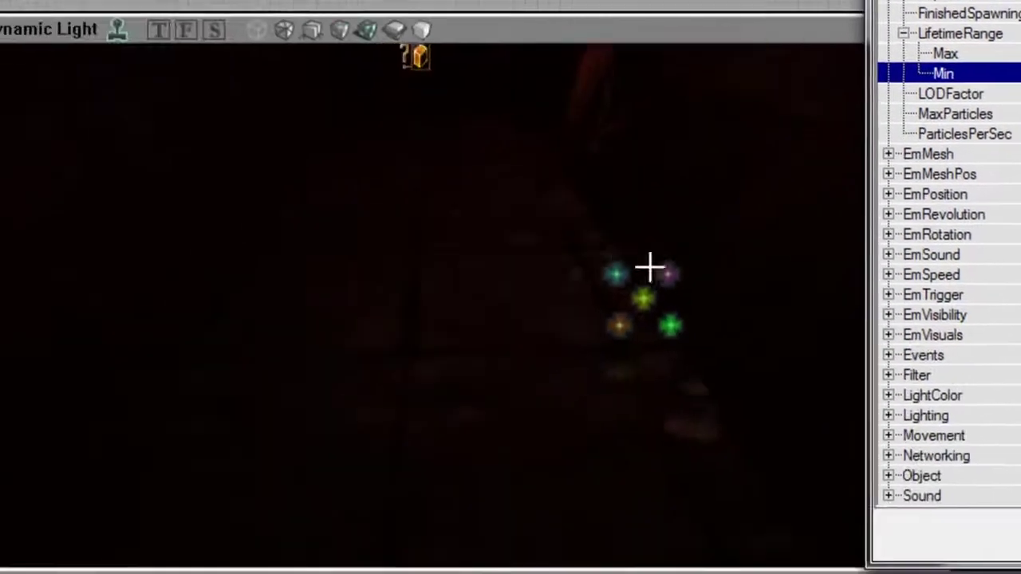
# Duplicate the bug emitter and place the copy away from the original on the corridor floor
pyautogui.moveTo(444, 295); pyautogui.dragTo(467, 307)
pyautogui.click(390, 335)
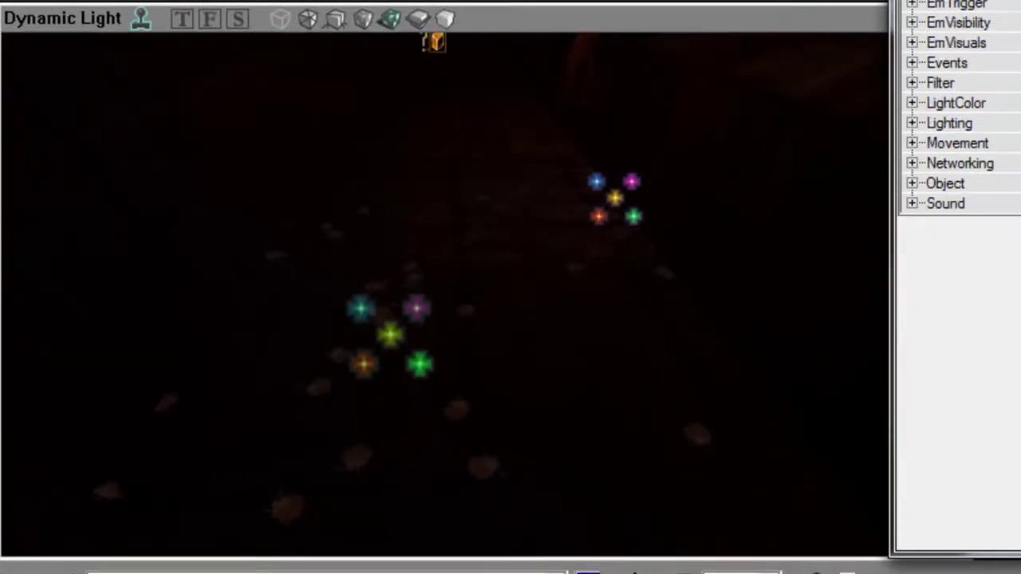
# Check the InitialRot and RotationsPerSec entries in the copied emitter's EmRotation properties
pyautogui.click(519, 174)
pyautogui.click(514, 243)
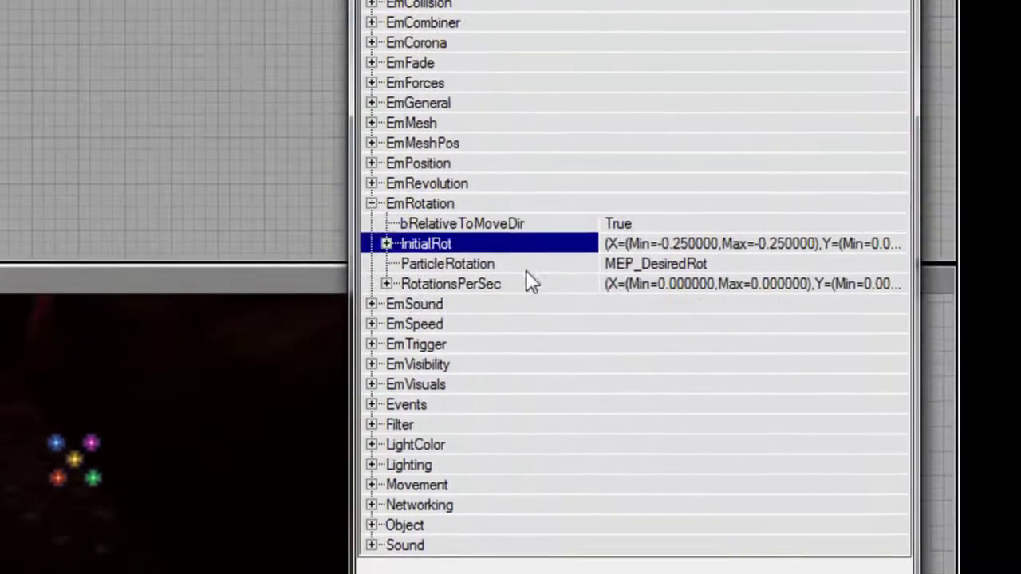
pyautogui.press('Down')
pyautogui.press('Down')
pyautogui.press('Right')
pyautogui.press('Left')
pyautogui.press('Up')
pyautogui.press('Up')
pyautogui.press('Up')
pyautogui.press('Up')
pyautogui.press('Left')
pyautogui.press('Up')
pyautogui.press('Up')
pyautogui.press('Down')
pyautogui.press('Up')
pyautogui.press('Down')
pyautogui.press('Down')
pyautogui.press('Down')
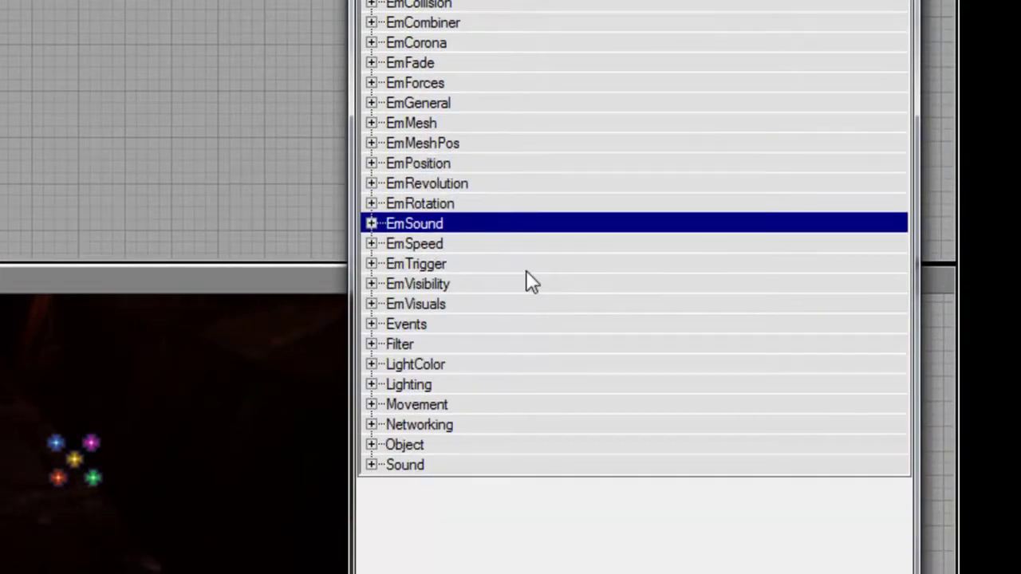
# Set the copied emitter's BoxVelocity X and Y maximum and minimum to 0 in its EmSpeed properties
pyautogui.press('Down')
pyautogui.press('Right')
pyautogui.press('Down')
pyautogui.press('Down')
pyautogui.press('Right')
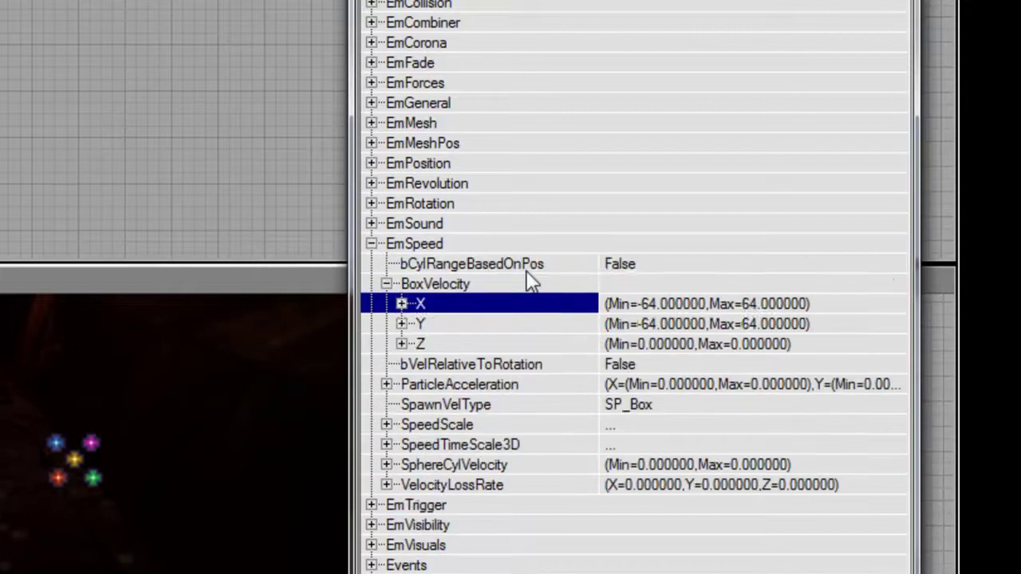
pyautogui.press('Down')
pyautogui.press('Right')
pyautogui.press('Down')
pyautogui.write('0')
pyautogui.press('Down')
pyautogui.write('0')
pyautogui.press('Up')
pyautogui.press('Left')
pyautogui.press('Left')
pyautogui.press('Down')
pyautogui.press('Right')
pyautogui.press('Down')
pyautogui.write('0')
pyautogui.press('Down')
pyautogui.write('0')
pyautogui.press('Left')
pyautogui.press('Left')
pyautogui.press('Left')
pyautogui.press('Left')
pyautogui.press('Left')
pyautogui.press('Left')
pyautogui.press('Up')
pyautogui.press('Up')
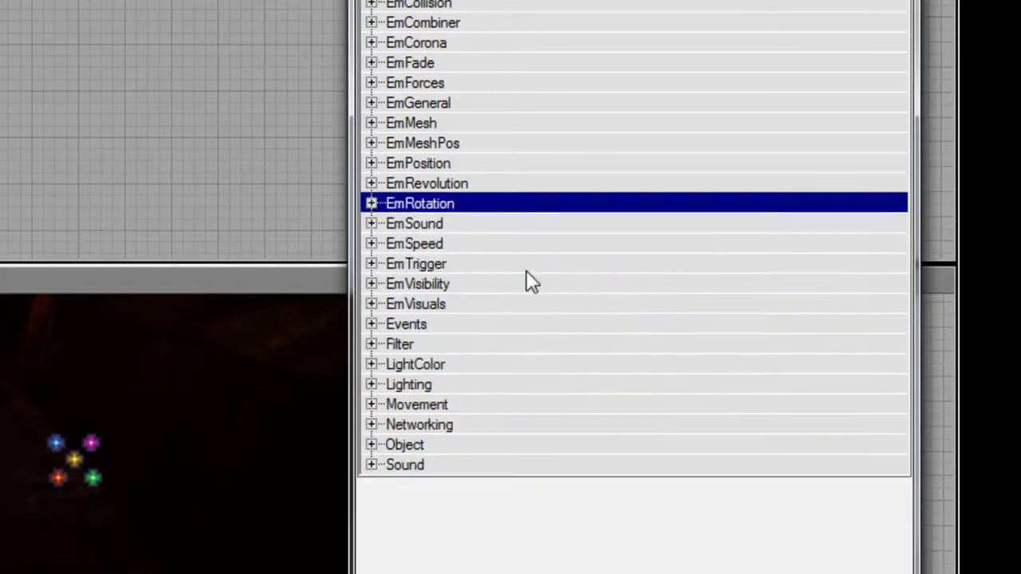
# Set a position range value to 0 in the copied emitter's EmPosition properties
pyautogui.press('Up')
pyautogui.press('Up')
pyautogui.press('Up')
pyautogui.press('Up')
pyautogui.press('Down')
pyautogui.press('Down')
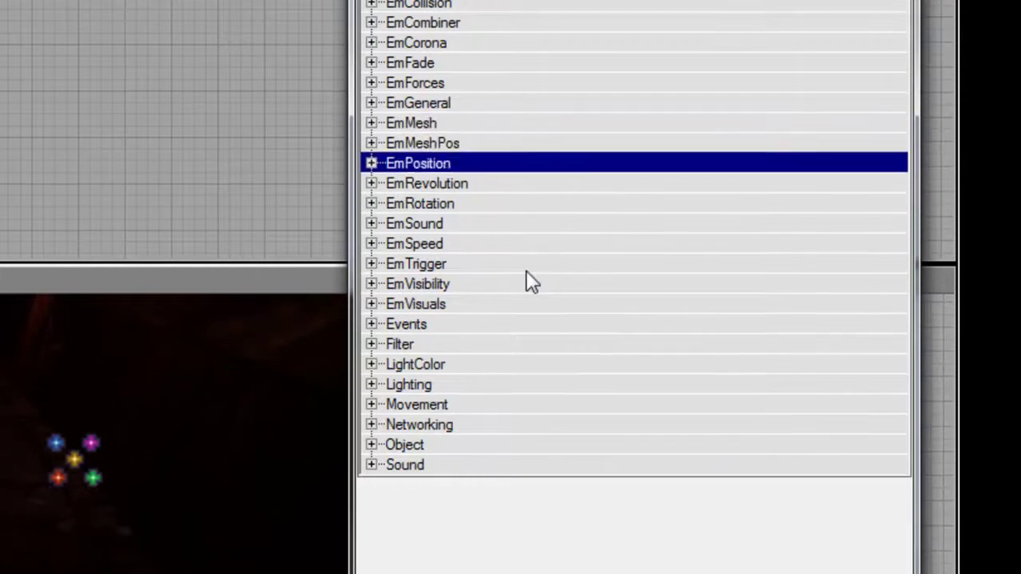
pyautogui.press('Right')
pyautogui.press('Down')
pyautogui.press('Down')
pyautogui.press('Right')
pyautogui.press('Down')
pyautogui.press('Right')
pyautogui.press('Left')
pyautogui.press('Down')
pyautogui.press('Right')
pyautogui.press('Down')
pyautogui.press('Down')
pyautogui.write('0')
pyautogui.press('Return')
pyautogui.press('Up')
pyautogui.press('Up')
pyautogui.press('Up')
pyautogui.press('Up')
pyautogui.press('Up')
pyautogui.press('Up')
pyautogui.press('Left')
pyautogui.press('Down')
pyautogui.press('Down')
pyautogui.press('Down')
pyautogui.press('Down')
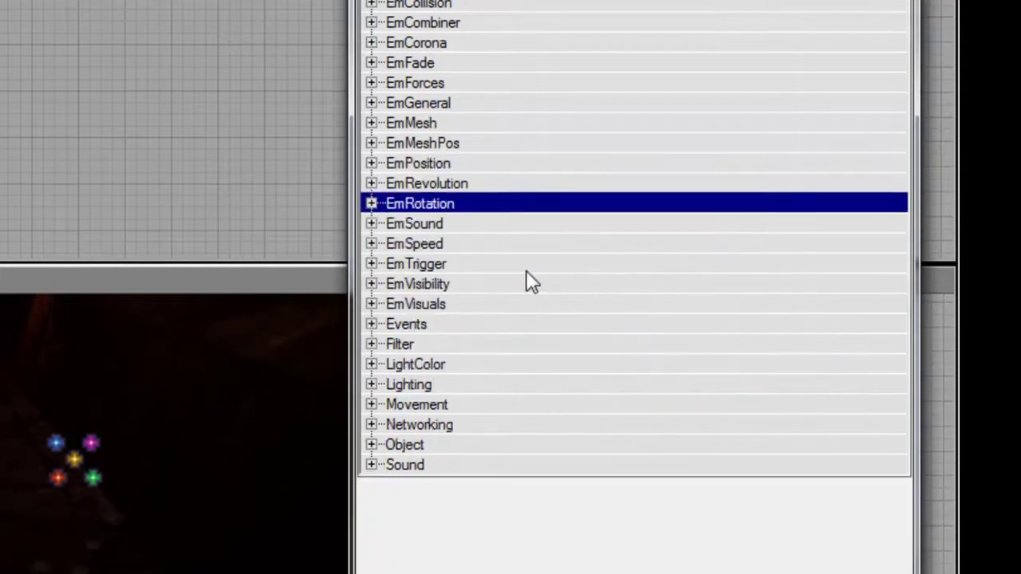
# Set the copied emitter's InitialRot Z maximum to 1 and minimum to -1 in its EmRotation properties
pyautogui.press('Up')
pyautogui.press('Up')
pyautogui.press('Up')
pyautogui.press('Up')
pyautogui.press('Down')
pyautogui.press('Down')
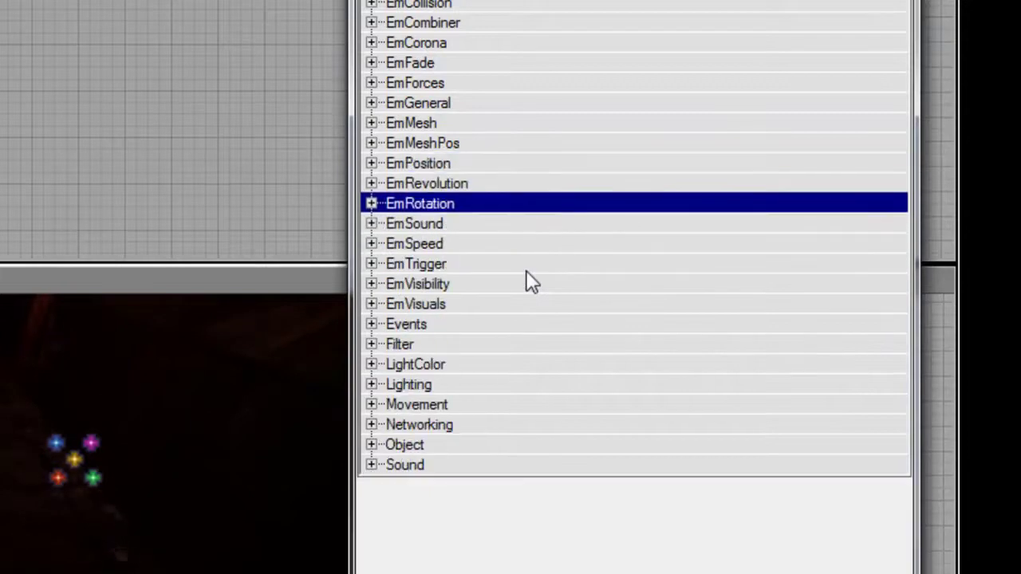
pyautogui.press('Right')
pyautogui.press('Down')
pyautogui.press('Down')
pyautogui.press('Down')
pyautogui.press('Down')
pyautogui.press('Up')
pyautogui.press('Up')
pyautogui.press('Right')
pyautogui.press('Down')
pyautogui.press('Down')
pyautogui.press('Down')
pyautogui.press('Right')
pyautogui.press('Down')
pyautogui.write('1')
pyautogui.press('Return')
pyautogui.press('Down')
pyautogui.write('-1')
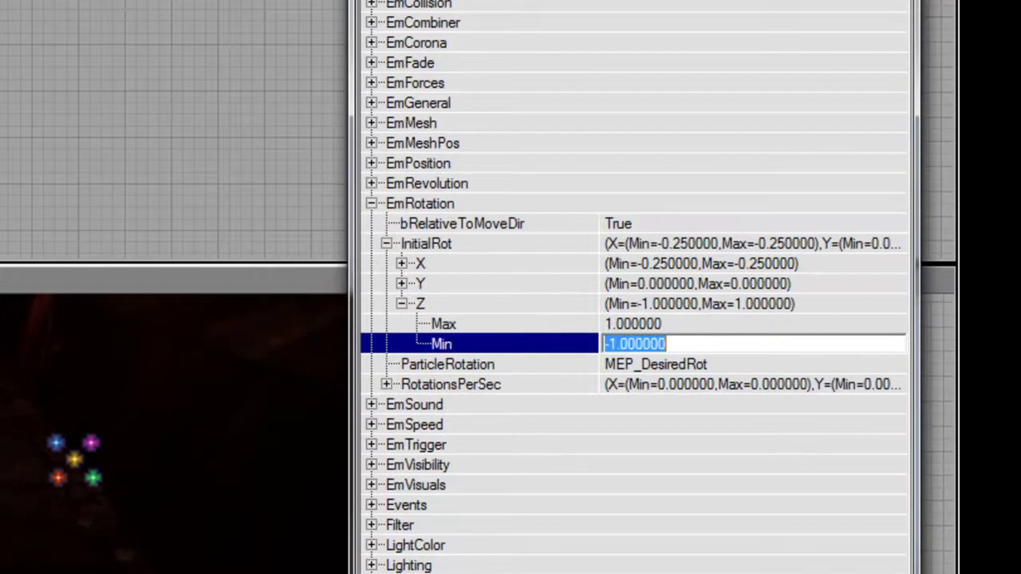
pyautogui.press('Return')
pyautogui.press('Up')
pyautogui.press('Up')
pyautogui.doubleClick(461, 204)
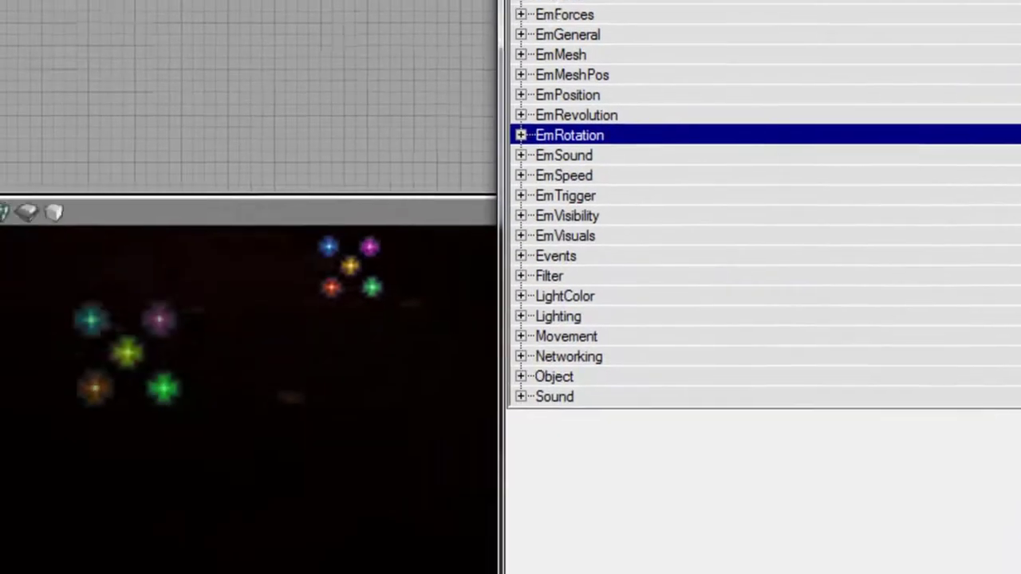
# Set bRespawnParticles and bSpawnInitParticles to False in the copied emitter's EmGeneral properties
pyautogui.moveTo(569, 292); pyautogui.dragTo(590, 292)
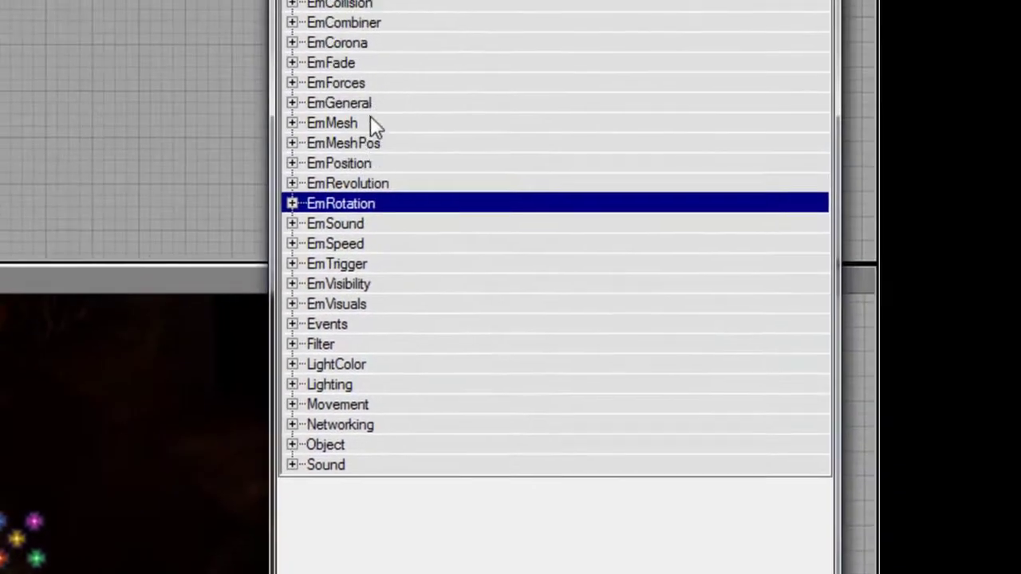
pyautogui.doubleClick(371, 104)
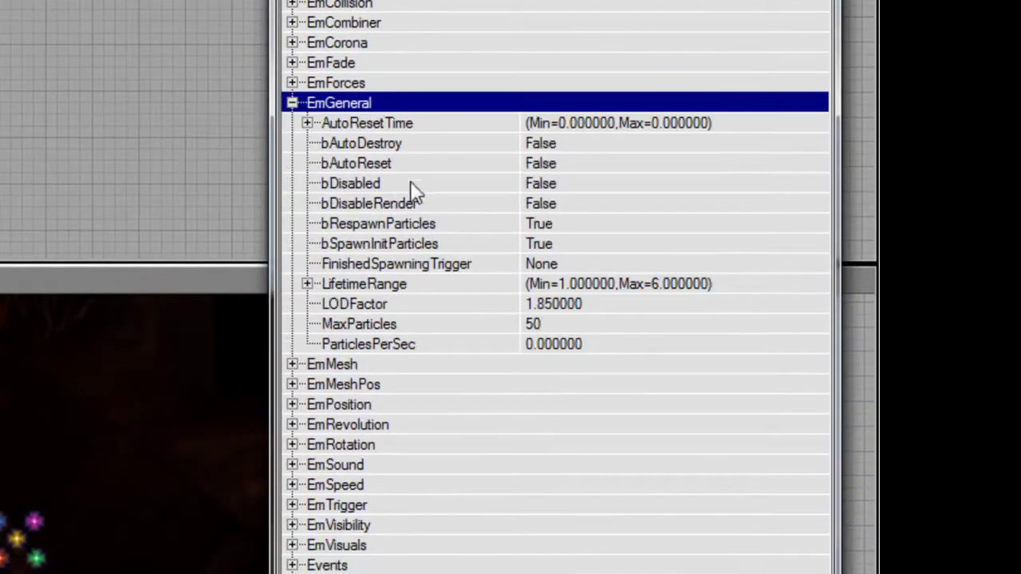
pyautogui.doubleClick(424, 226)
pyautogui.click(430, 245)
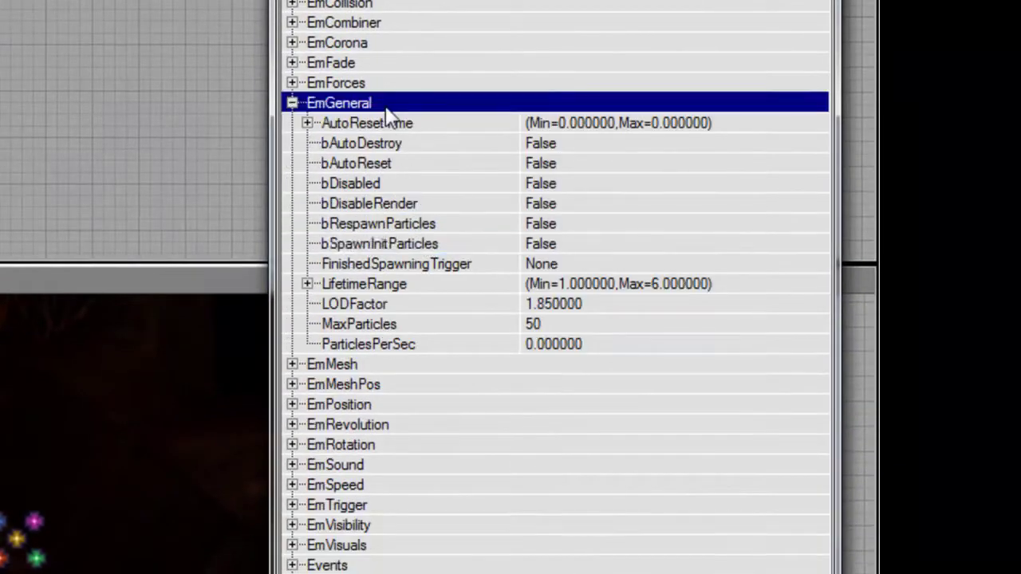
pyautogui.doubleClick(387, 109)
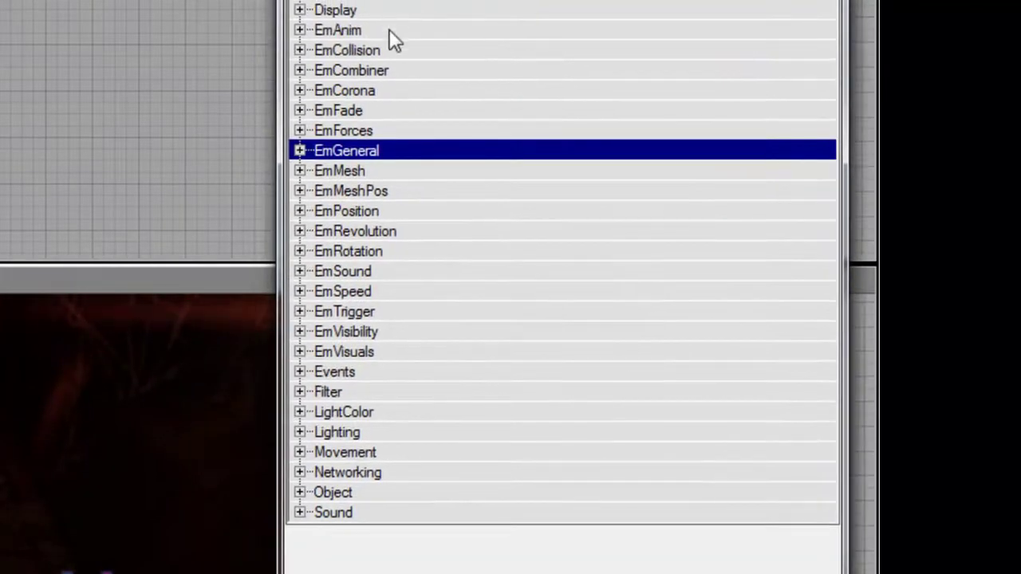
# Set the copied emitter's Tag to BugStop in its Events properties
pyautogui.doubleClick(379, 371)
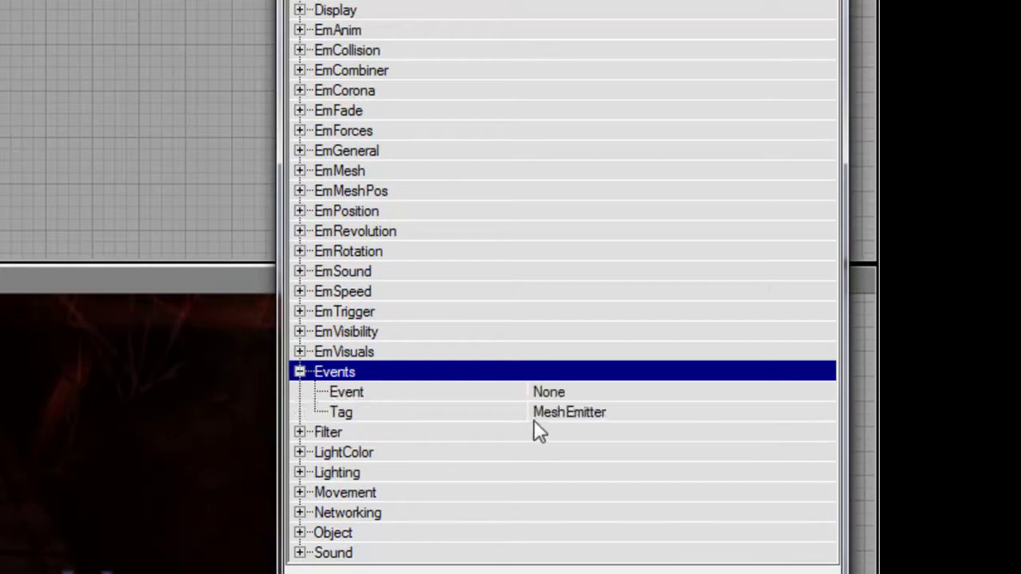
pyautogui.click(574, 411)
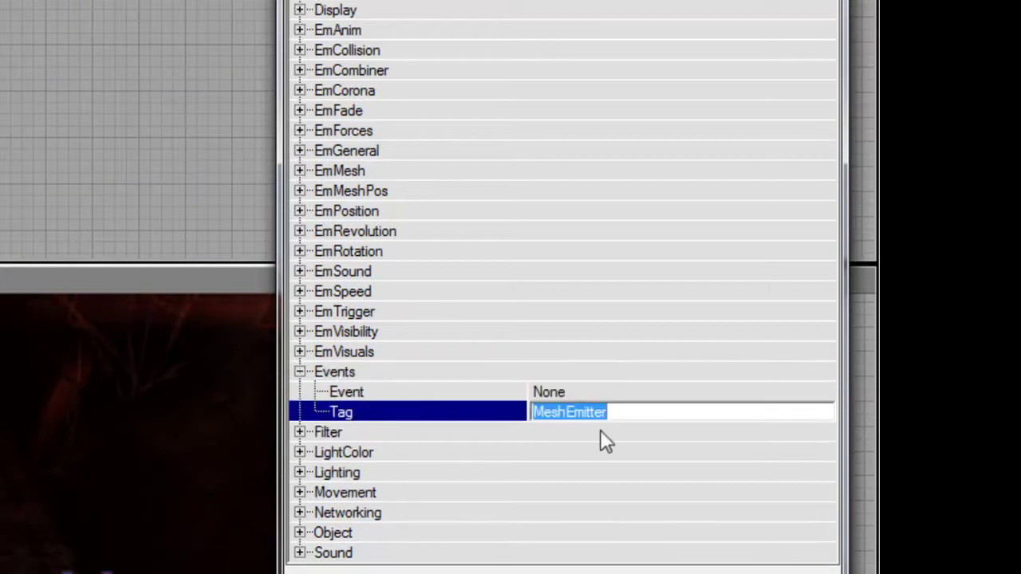
pyautogui.write('BugStop')
pyautogui.press('Return')
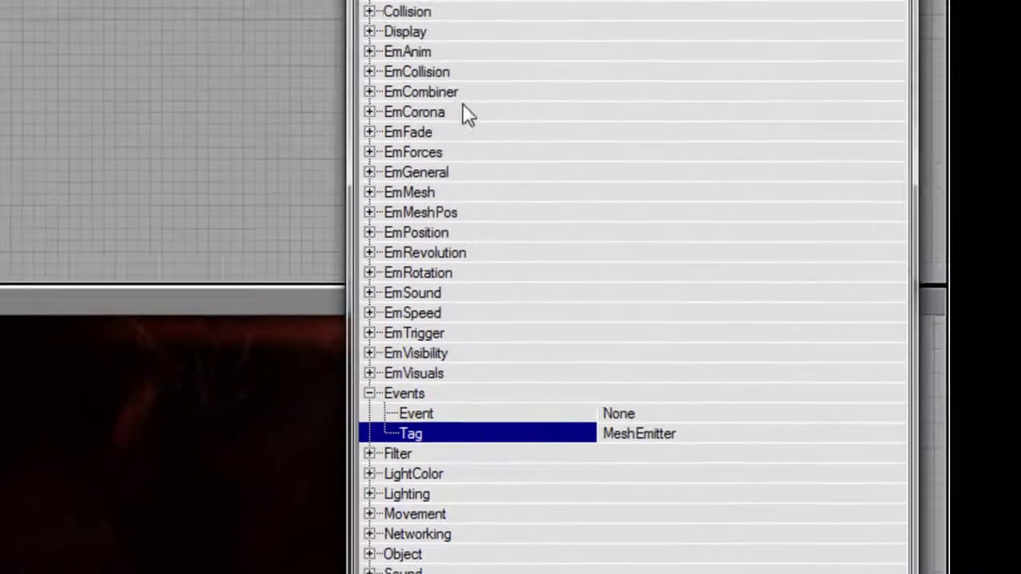
# Set the original crawling-bug emitter's ParticleKillTag to BugStop in its EmCombiner properties
pyautogui.doubleClick(454, 103)
pyautogui.click(488, 137)
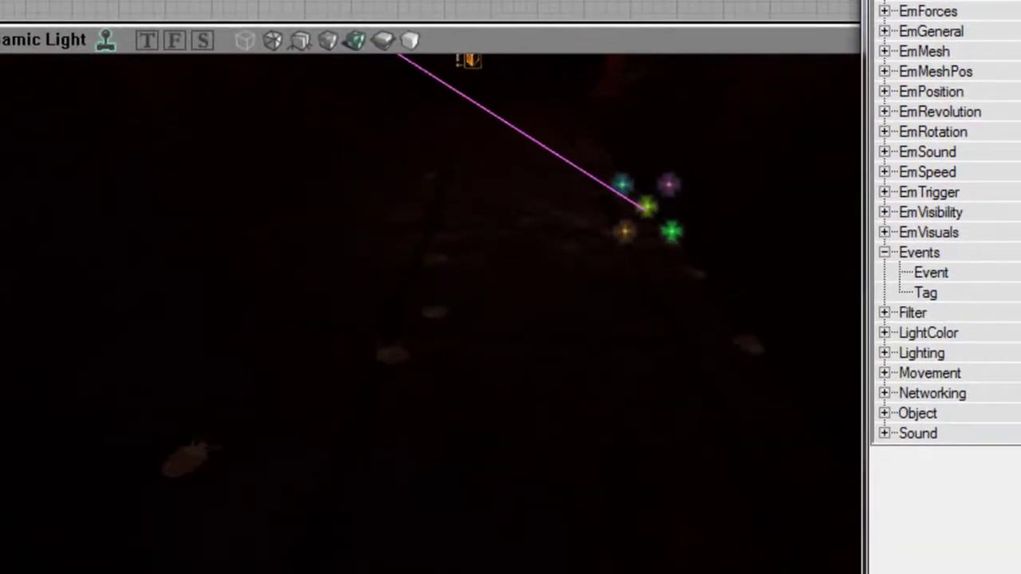
pyautogui.moveTo(440, 278); pyautogui.dragTo(431, 321)
pyautogui.moveTo(659, 375); pyautogui.dragTo(847, 381)
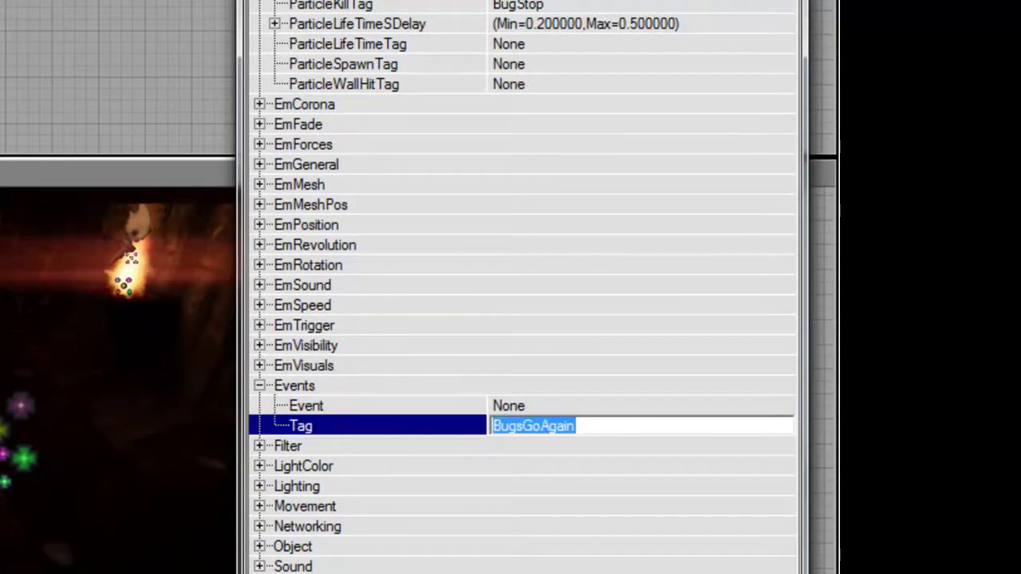
# Set the BoxLocation Y maximum and minimum to 0 in the EmPosition properties of the emitter tagged BugsGoAgain
pyautogui.scroll(-2, 492, 86)
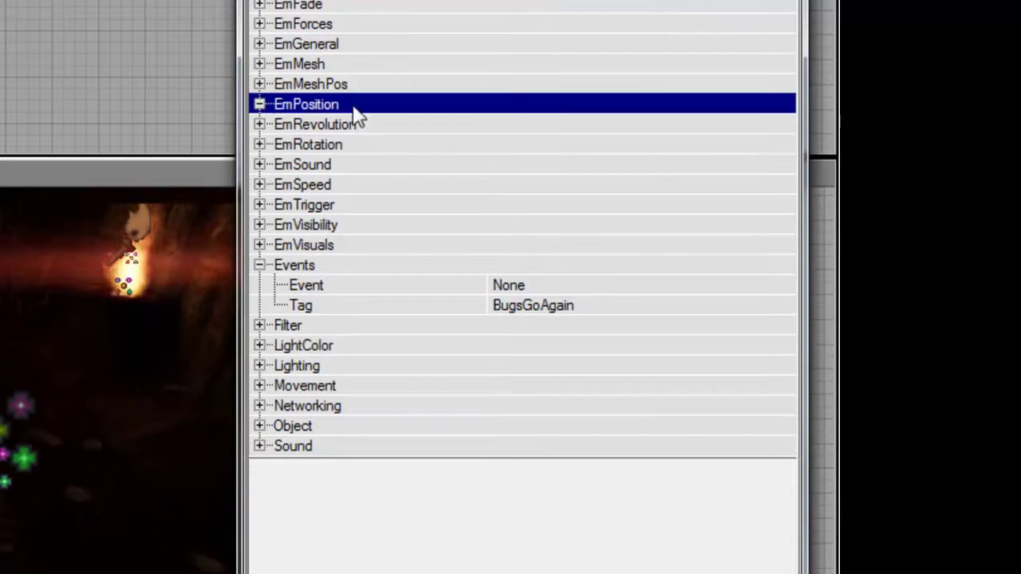
pyautogui.doubleClick(353, 104)
pyautogui.doubleClick(358, 144)
pyautogui.doubleClick(359, 164)
pyautogui.press('Down')
pyautogui.press('Down')
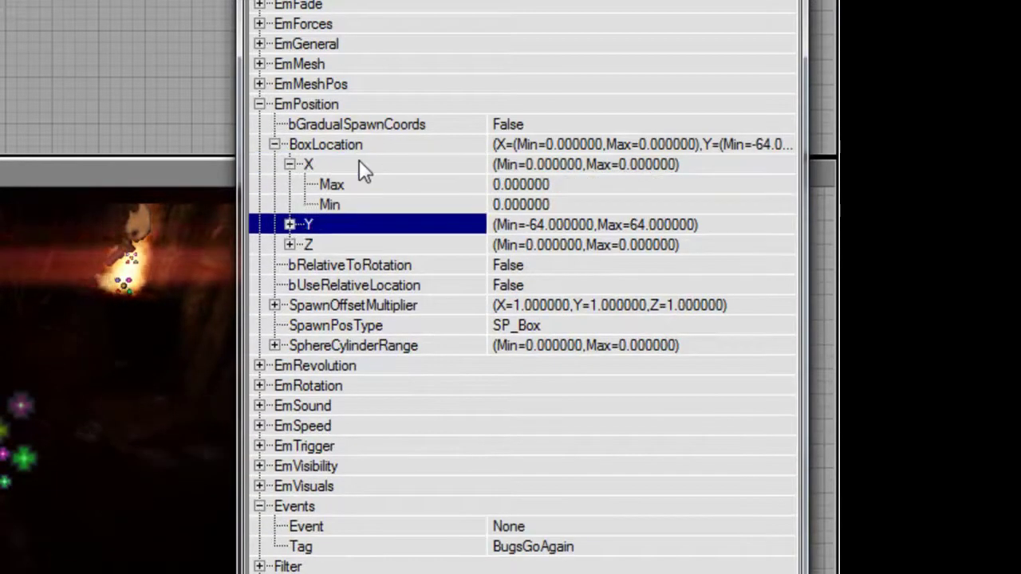
pyautogui.press('Down')
pyautogui.press('Right')
pyautogui.press('Down')
pyautogui.write('0')
pyautogui.press('Down')
pyautogui.write('0')
pyautogui.press('Return')
pyautogui.press('Down')
pyautogui.press('Right')
pyautogui.press('Up')
pyautogui.press('Up')
pyautogui.press('Up')
pyautogui.press('Up')
pyautogui.press('Up')
pyautogui.press('Down')
pyautogui.press('Up')
pyautogui.press('Up')
pyautogui.press('Up')
pyautogui.press('Left')
pyautogui.press('Left')
pyautogui.press('Left')
# Check the particle respawn and initial spawn settings in the EmGeneral properties of the BugsGoAgain emitter
pyautogui.press('Down')
pyautogui.press('Down')
pyautogui.press('Down')
pyautogui.press('Down')
pyautogui.press('Down')
pyautogui.press('Down')
pyautogui.press('Down')
pyautogui.press('Up')
pyautogui.press('Up')
pyautogui.press('Up')
pyautogui.press('Up')
pyautogui.press('Up')
pyautogui.press('Up')
pyautogui.press('Up')
pyautogui.press('Up')
pyautogui.press('Up')
pyautogui.press('Up')
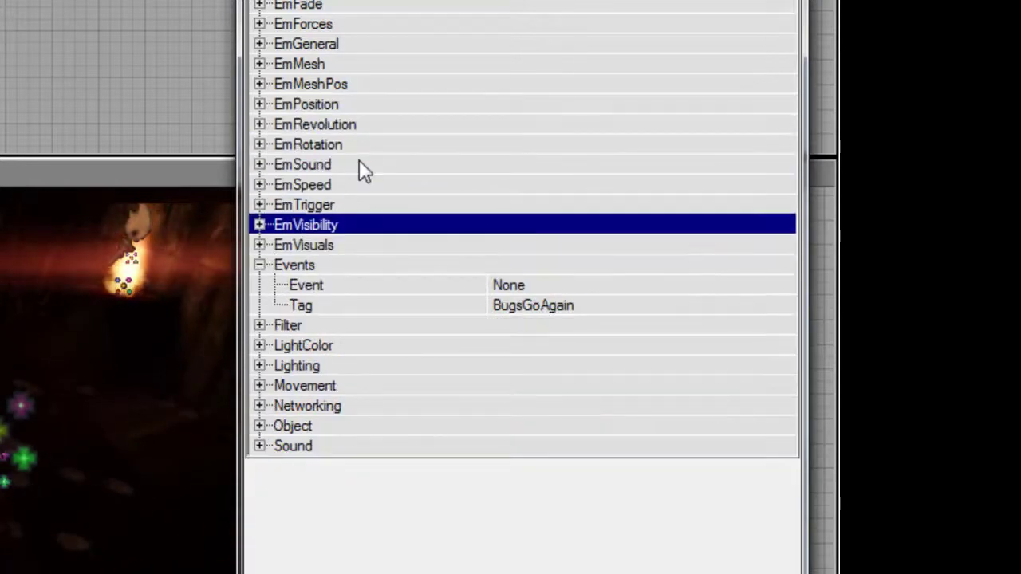
pyautogui.press('Right')
pyautogui.click(359, 165)
pyautogui.doubleClick(359, 165)
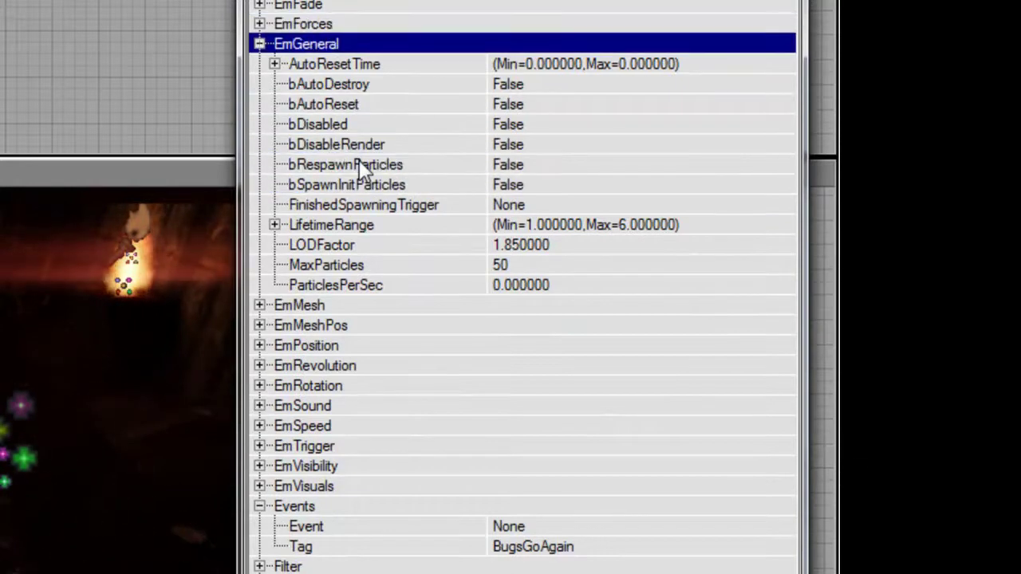
pyautogui.press('Left')
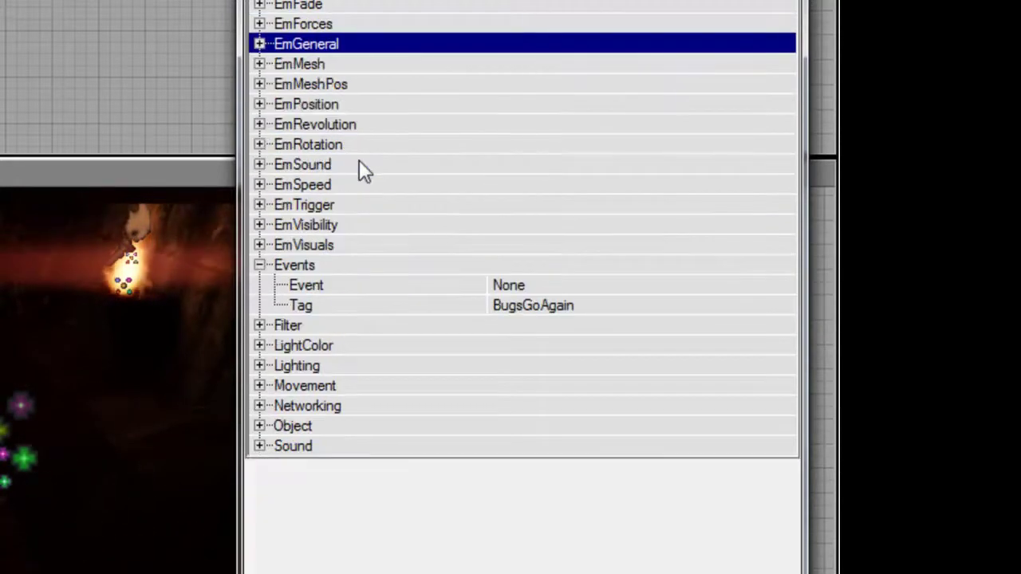
# Copy the BugsGoAgain tag into the ParticleKillTag of the BugStop emitter's EmCombiner properties
pyautogui.click(579, 307)
pyautogui.hotkey('ctrl', 'c')
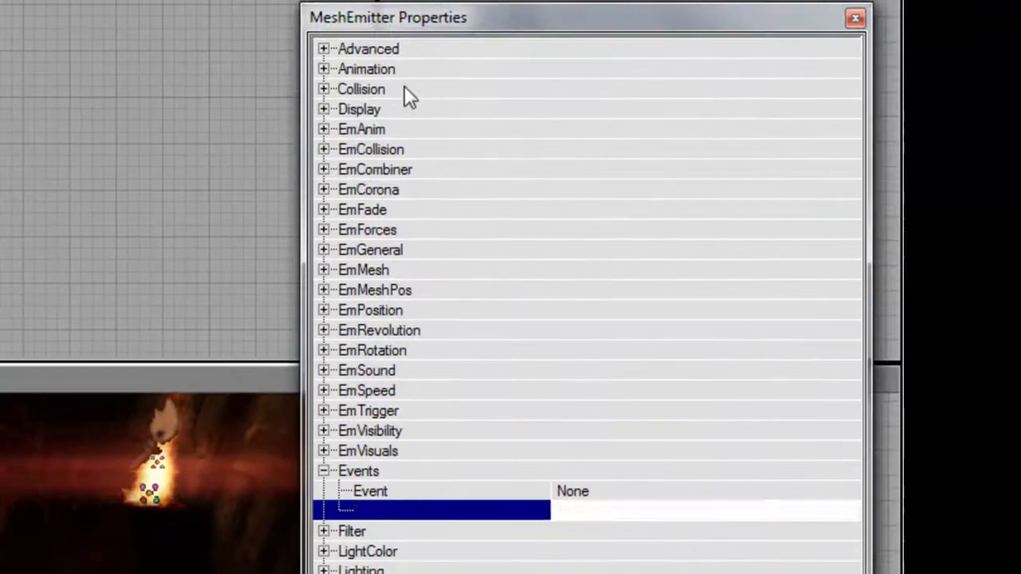
pyautogui.write('BugStop')
pyautogui.click(404, 88)
pyautogui.click(403, 88)
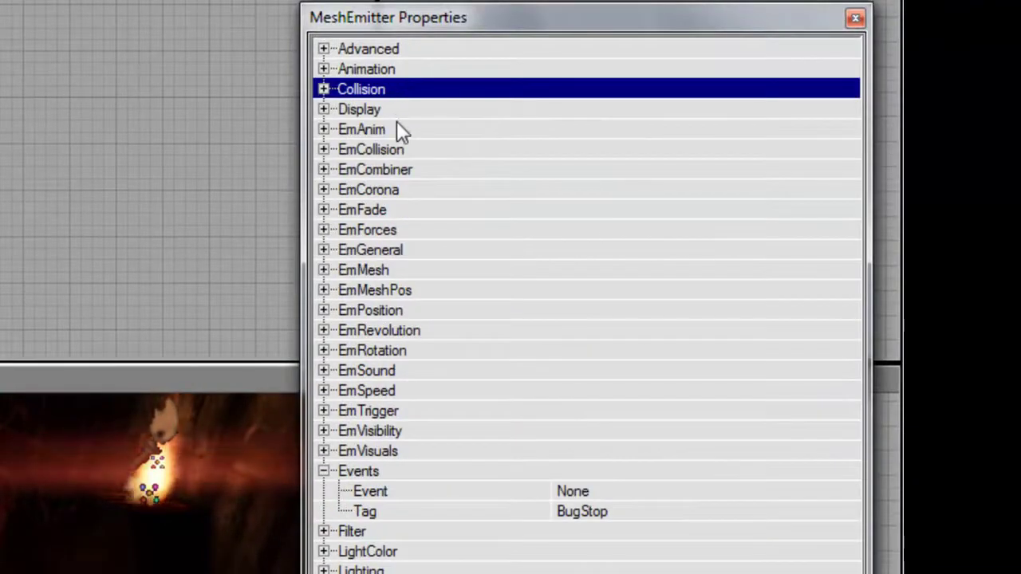
pyautogui.doubleClick(405, 170)
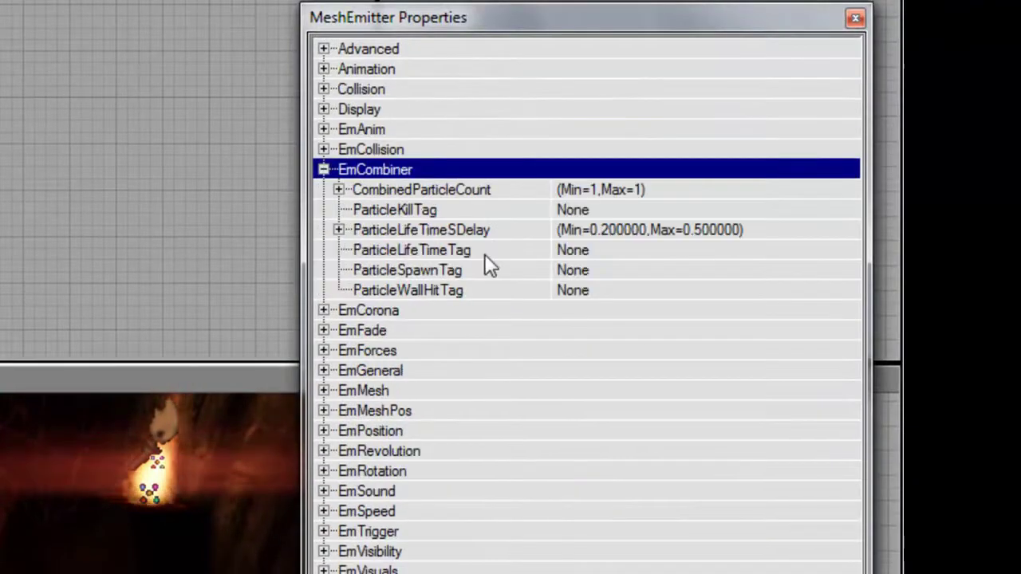
pyautogui.click(466, 212)
pyautogui.hotkey('ctrl', 'v')
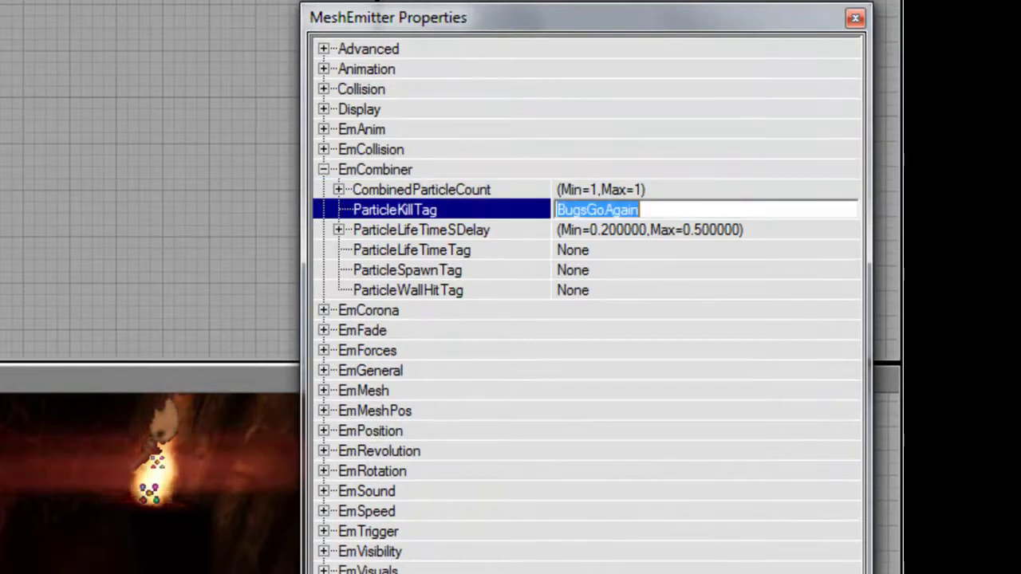
pyautogui.press('Return')
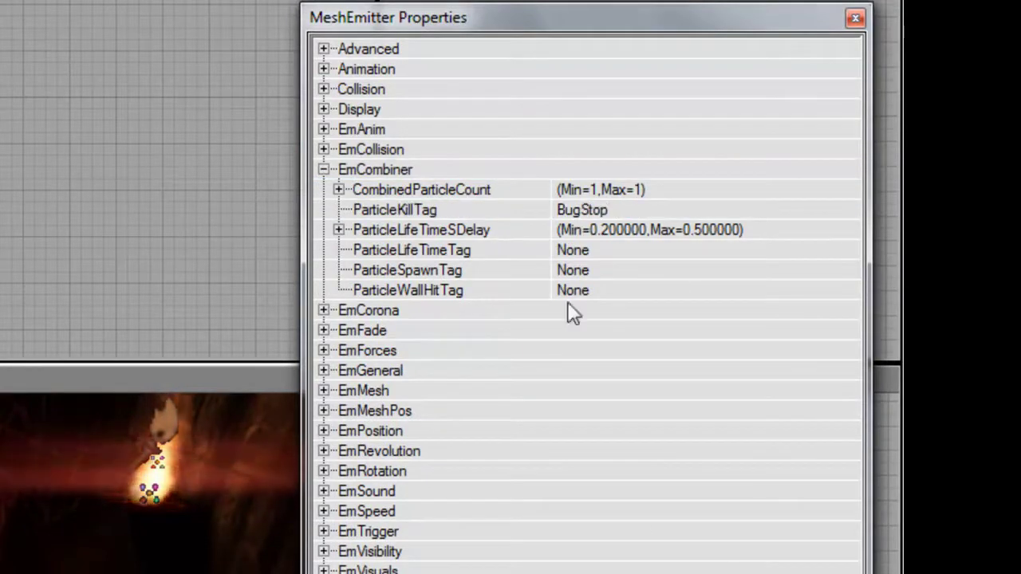
# Check the ParticleKillTag linking to BugStop and watch how the bugs move and stop across the corridor floor
pyautogui.click(611, 207)
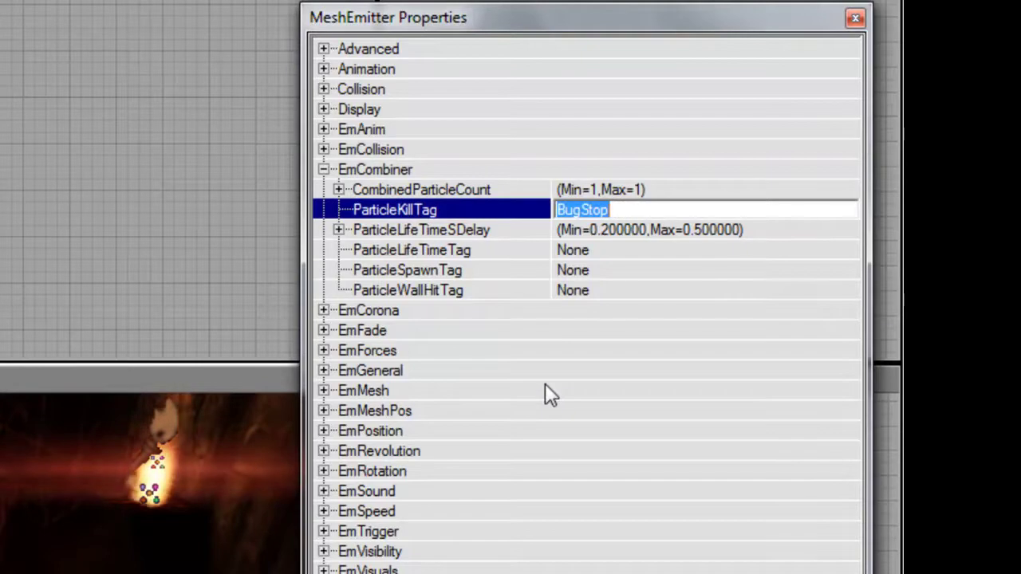
pyautogui.press('Return')
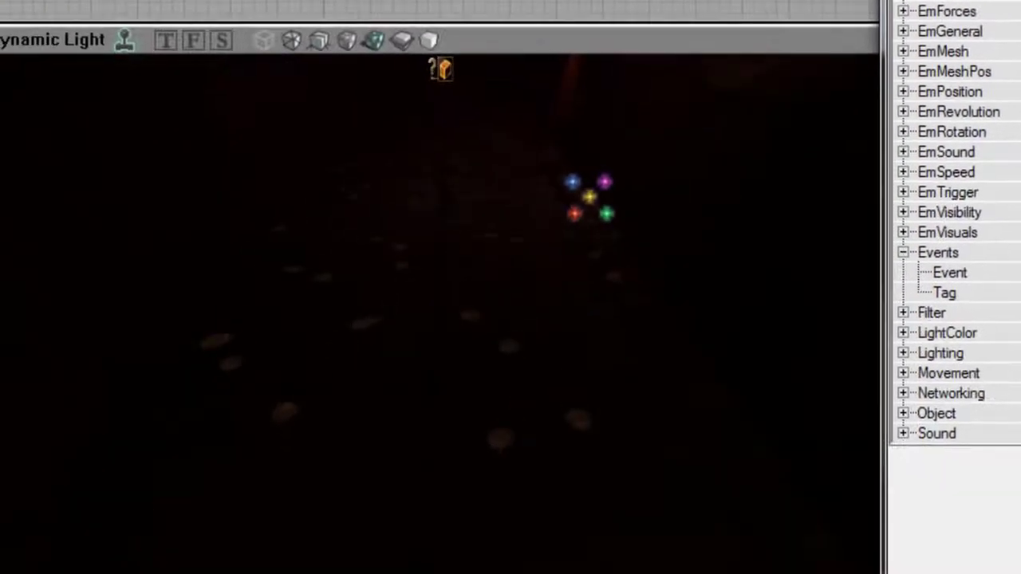
pyautogui.moveTo(439, 319); pyautogui.dragTo(438, 288)
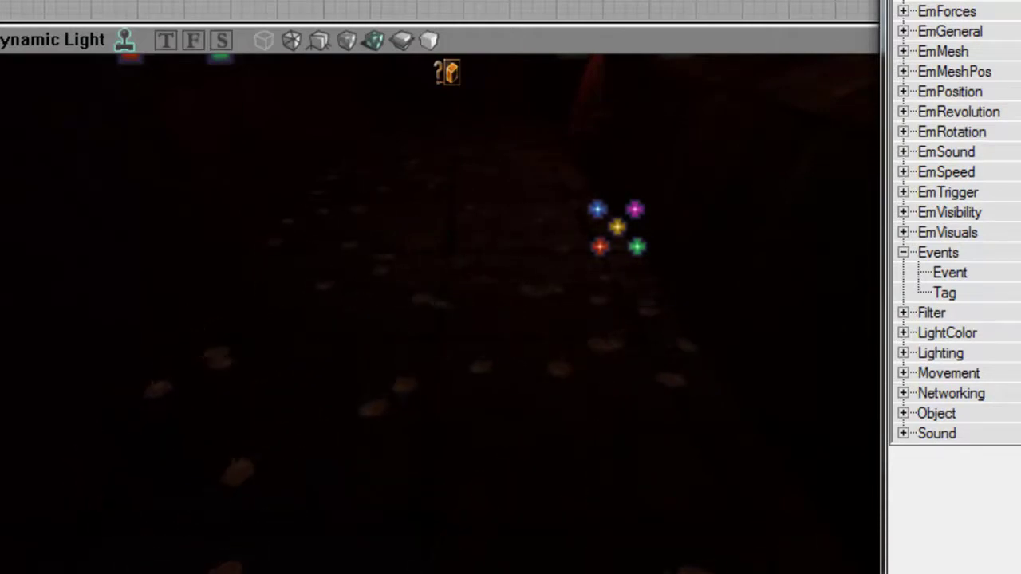
pyautogui.press('Up')
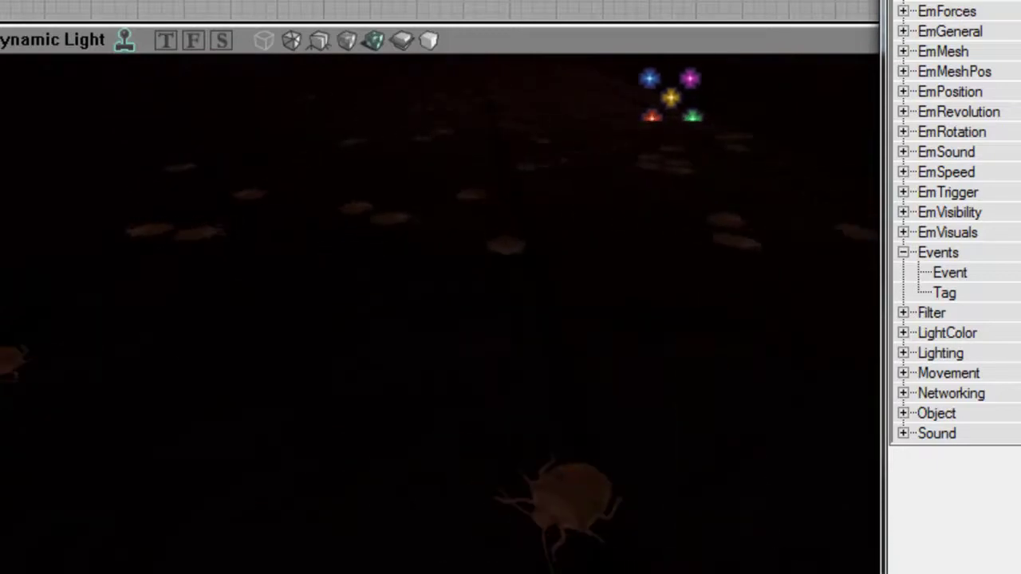
pyautogui.moveTo(790, 319); pyautogui.dragTo(709, 279)
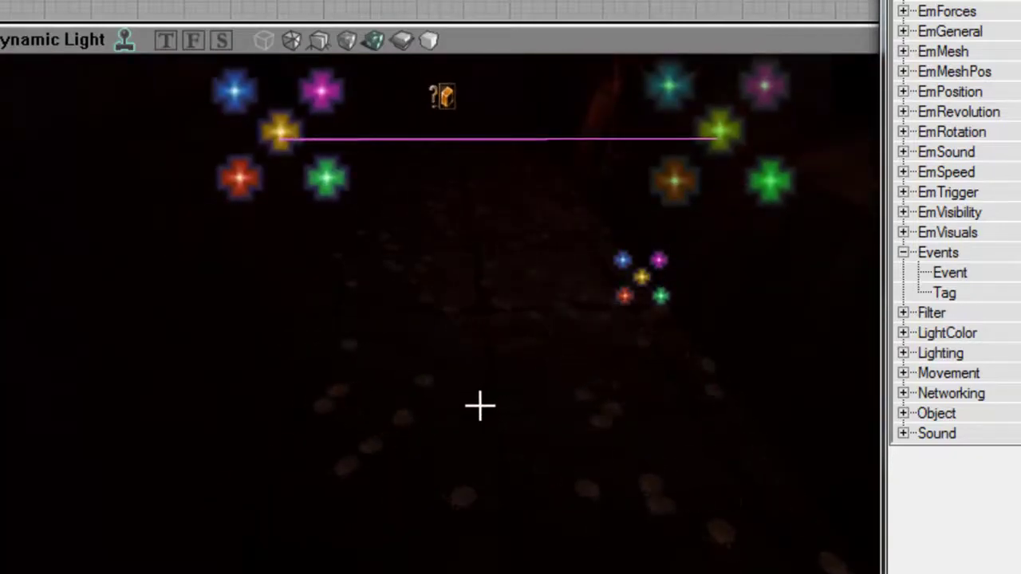
pyautogui.moveTo(481, 403); pyautogui.dragTo(442, 339)
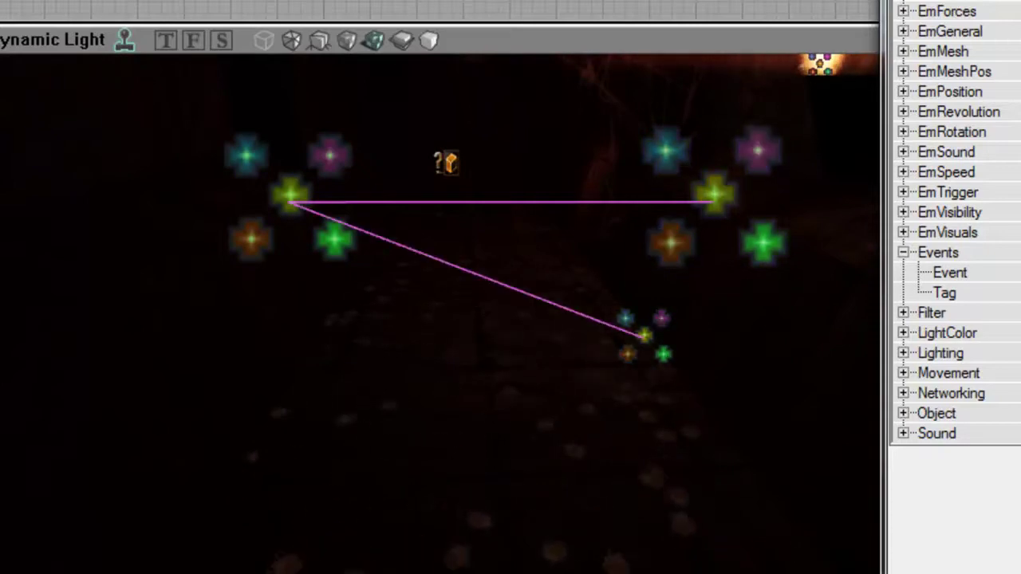
# Examine the bugs spawning around the three linked emitters from several viewpoints along the corridor
pyautogui.scroll(-2, 953, 223)
pyautogui.scroll(4, 953, 287)
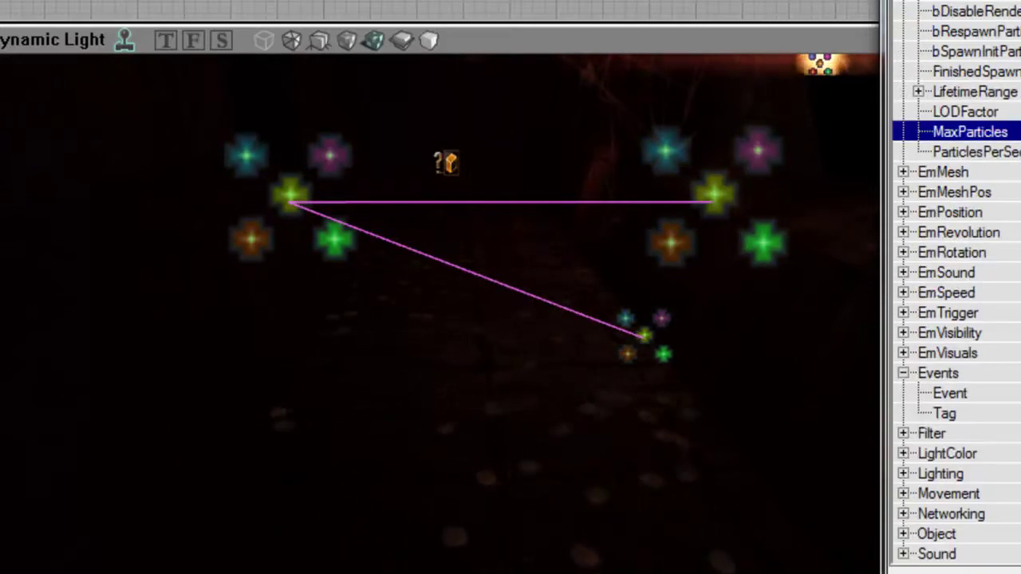
pyautogui.moveTo(751, 411); pyautogui.dragTo(718, 367)
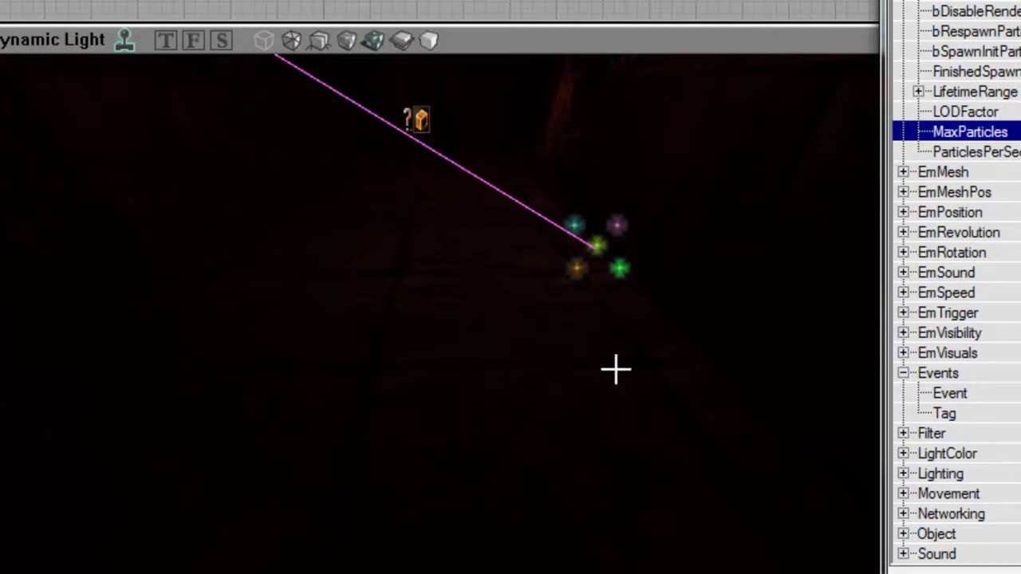
pyautogui.moveTo(616, 369)
pyautogui.mouseDown()
pyautogui.moveTo(626, 331)
pyautogui.moveTo(626, 367)
pyautogui.moveTo(612, 367)
pyautogui.mouseUp()
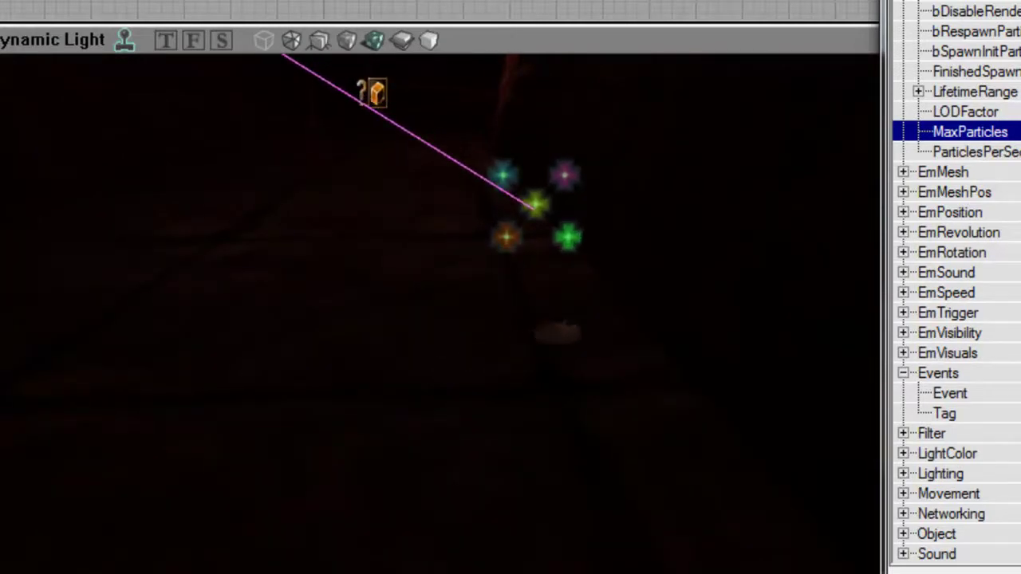
pyautogui.moveTo(613, 367); pyautogui.dragTo(495, 349)
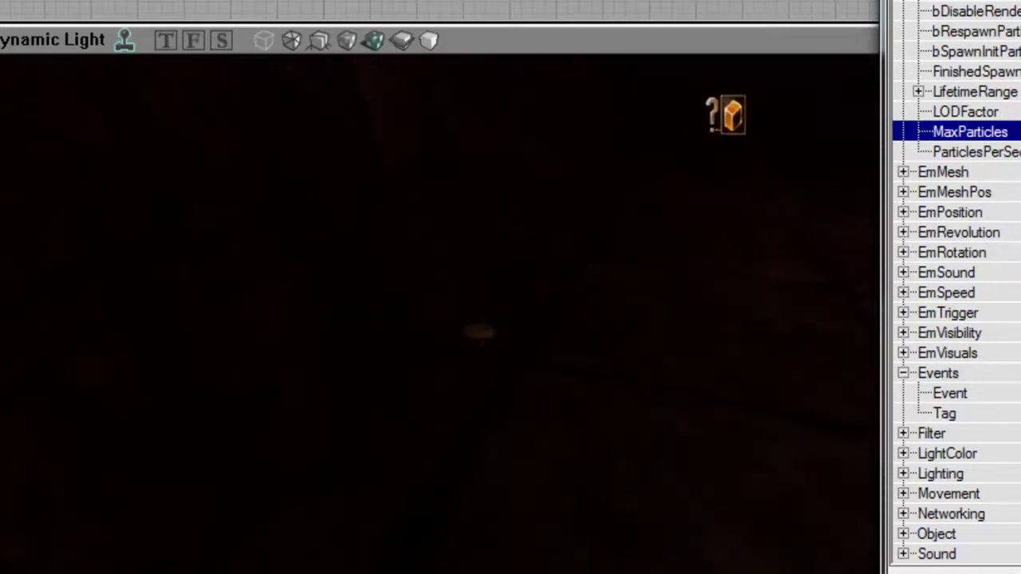
pyautogui.moveTo(495, 350); pyautogui.dragTo(549, 351)
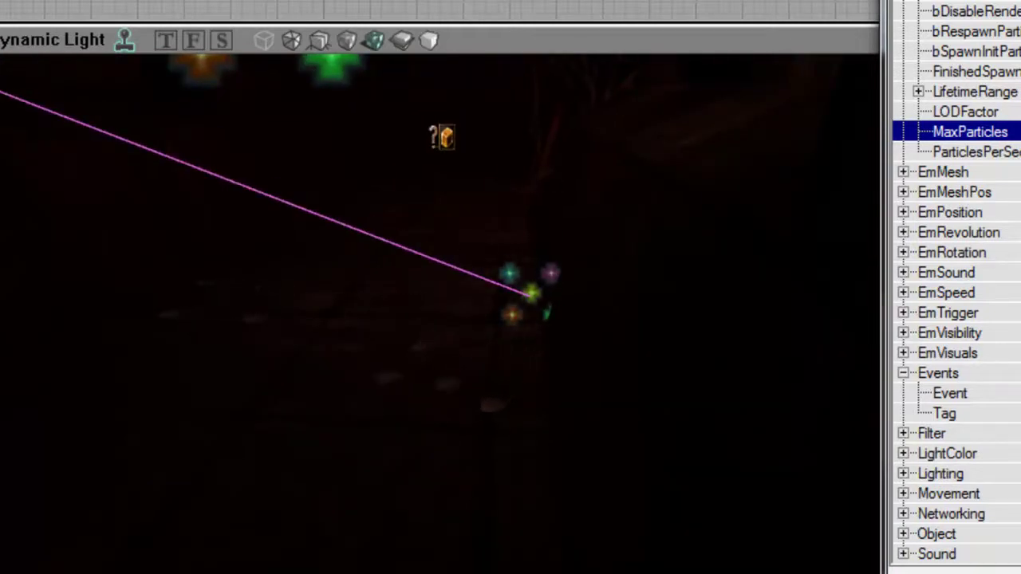
pyautogui.moveTo(548, 350); pyautogui.dragTo(528, 373)
pyautogui.click(549, 355)
pyautogui.moveTo(528, 373); pyautogui.dragTo(526, 348, button='right')
pyautogui.moveTo(527, 347); pyautogui.dragTo(512, 280)
pyautogui.moveTo(511, 281)
pyautogui.mouseDown(button='right')
pyautogui.moveTo(514, 313)
pyautogui.moveTo(514, 288)
pyautogui.mouseUp(button='right')
pyautogui.moveTo(514, 287); pyautogui.dragTo(512, 240)
pyautogui.moveTo(512, 240); pyautogui.dragTo(513, 268, button='right')
pyautogui.moveTo(513, 267); pyautogui.dragTo(523, 181)
pyautogui.moveTo(524, 181); pyautogui.dragTo(517, 156, button='right')
pyautogui.moveTo(516, 156); pyautogui.dragTo(518, 209)
pyautogui.moveTo(518, 209); pyautogui.dragTo(517, 181, button='right')
pyautogui.moveTo(517, 180); pyautogui.dragTo(555, 283)
pyautogui.click(543, 296)
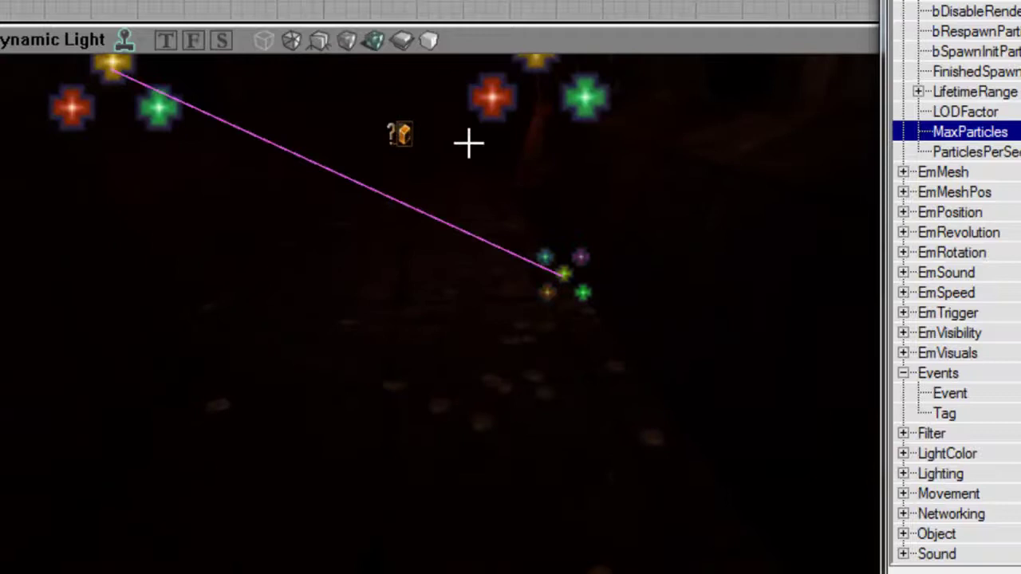
# Reposition the copied emitters closer to the first emitter in the Top view and check the bugs in the corridor
pyautogui.keyDown('ctrl'); pyautogui.click(479, 103); pyautogui.keyUp('ctrl')
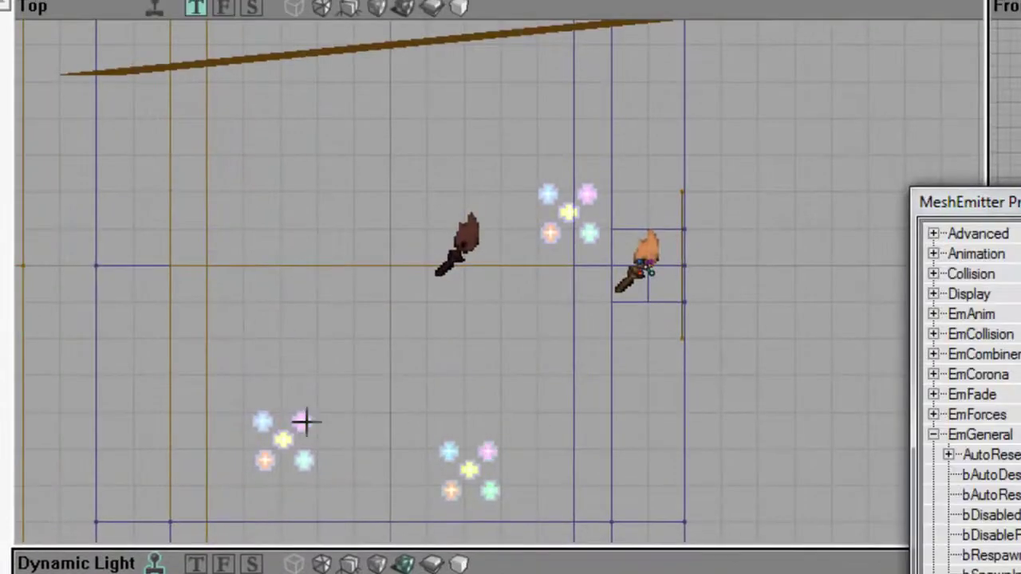
pyautogui.moveTo(479, 240); pyautogui.dragTo(516, 522)
pyautogui.click(343, 474)
pyautogui.click(304, 458)
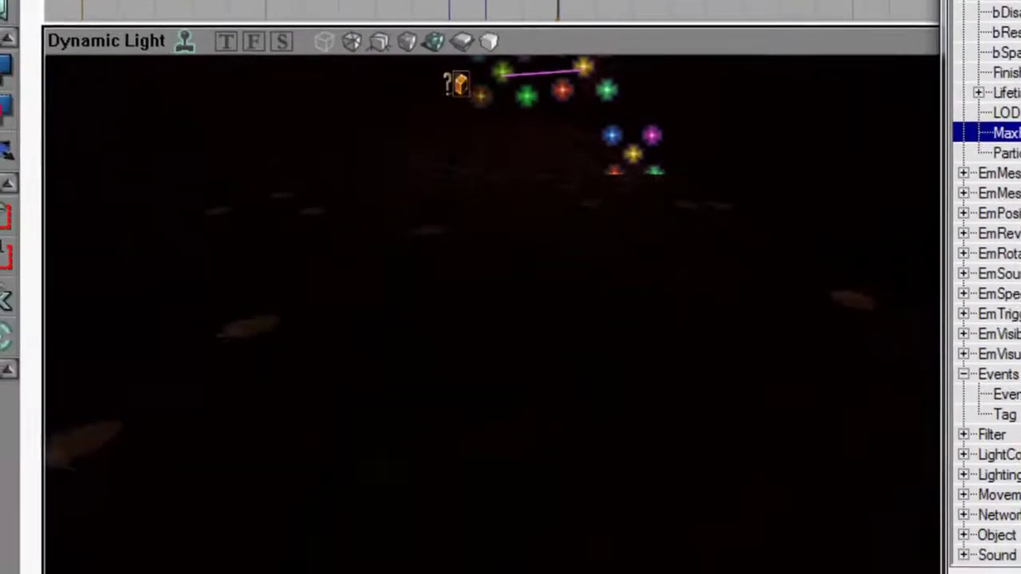
pyautogui.moveTo(795, 266); pyautogui.dragTo(795, 239)
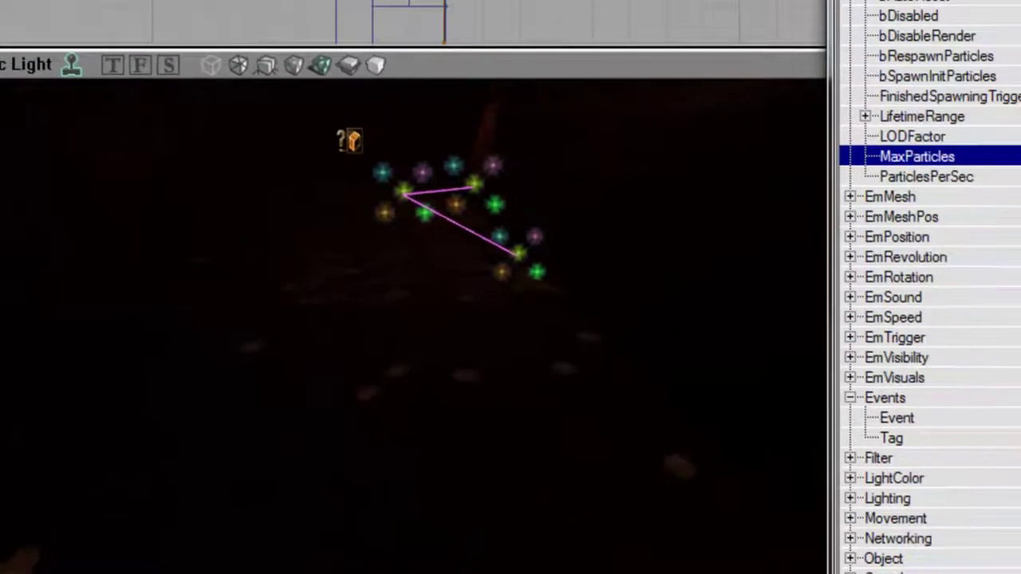
pyautogui.click(445, 39)
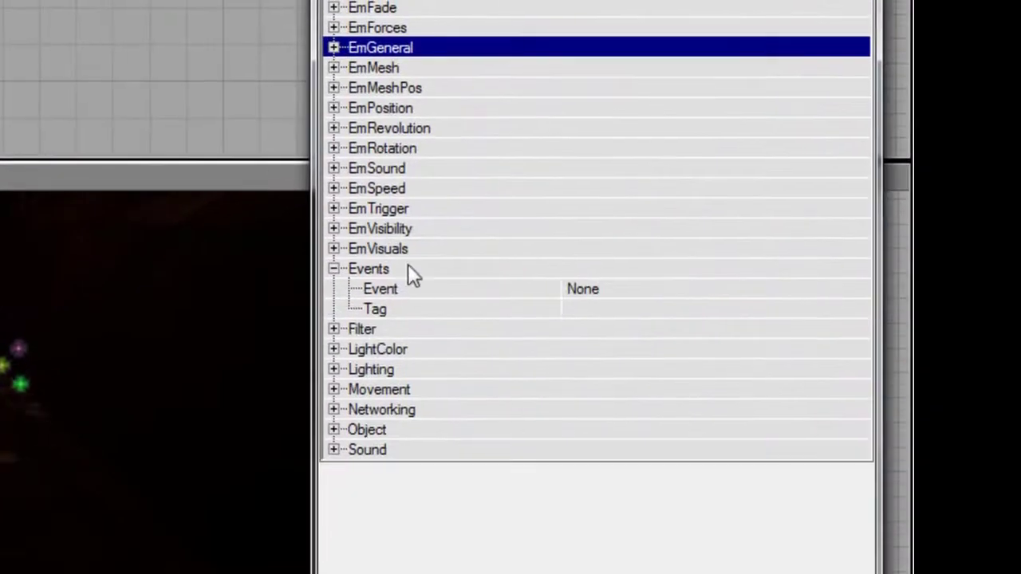
# Enable bBoxVisibility in the three bug emitters' EmVisibility properties and inspect the visibility boxes in the corridor
pyautogui.click(407, 254)
pyautogui.doubleClick(421, 231)
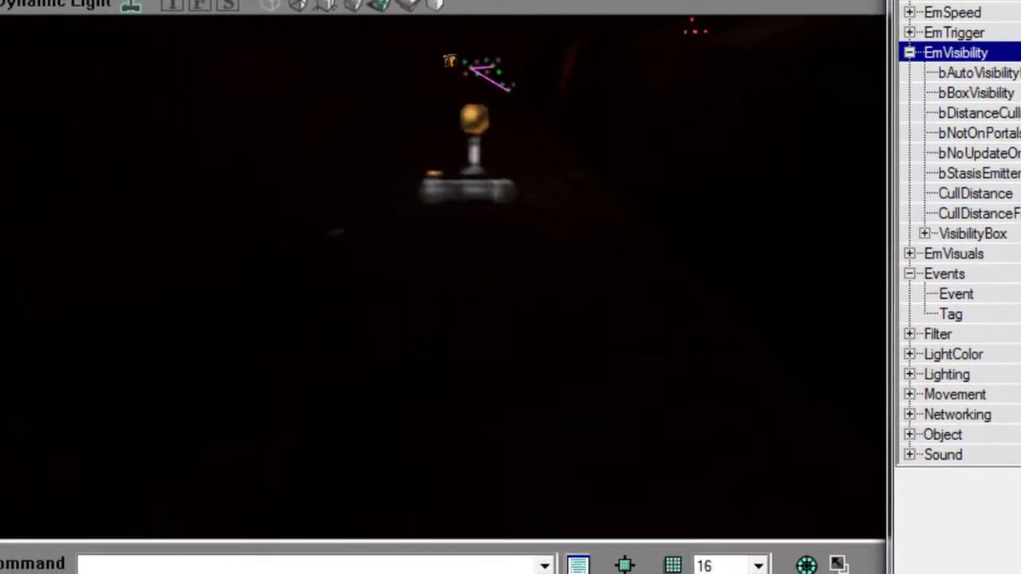
pyautogui.moveTo(443, 287); pyautogui.dragTo(431, 251)
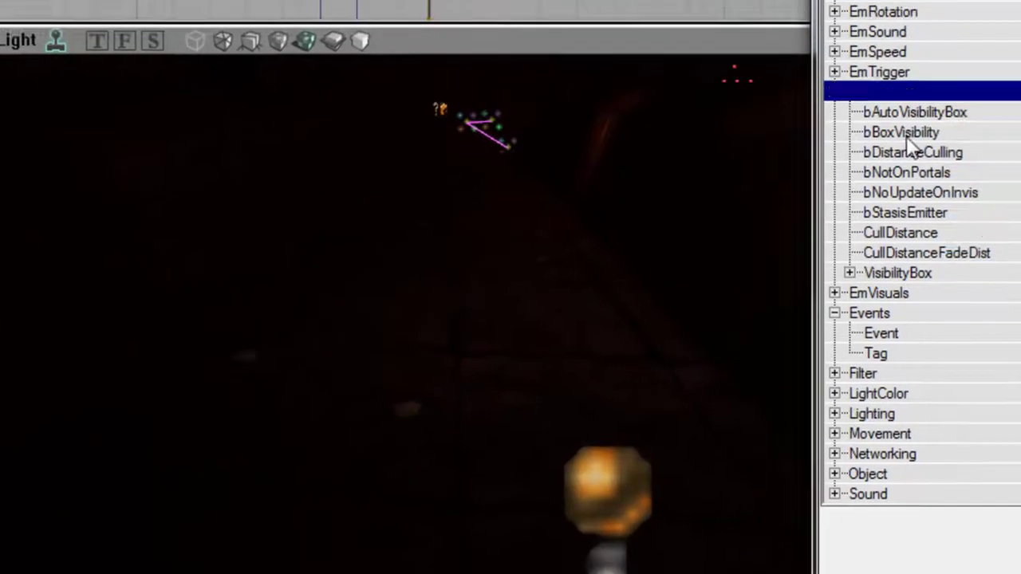
pyautogui.click(975, 93)
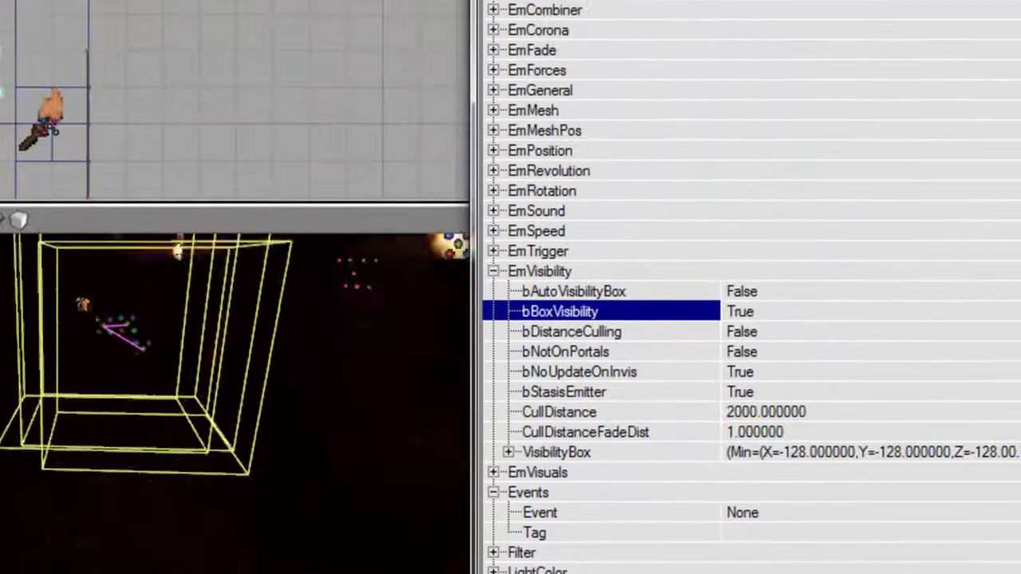
pyautogui.moveTo(239, 382); pyautogui.dragTo(233, 335)
# Turn bBoxVisibility off, enable bAutoVisibilityBox instead, and inspect the automatic boxes around the emitters
pyautogui.doubleClick(660, 319)
pyautogui.doubleClick(661, 292)
pyautogui.moveTo(394, 424); pyautogui.dragTo(389, 399)
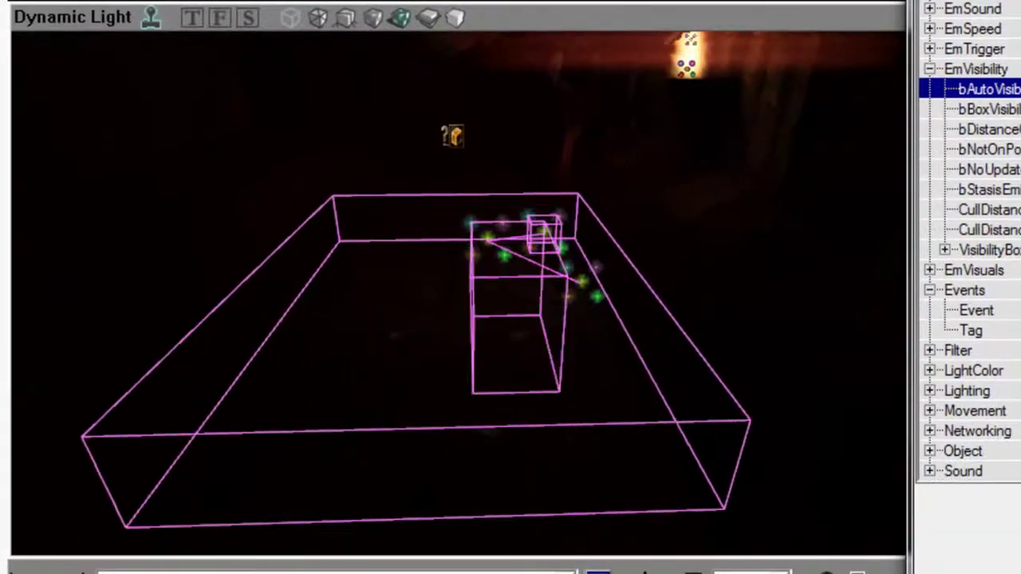
pyautogui.moveTo(447, 343); pyautogui.dragTo(418, 395)
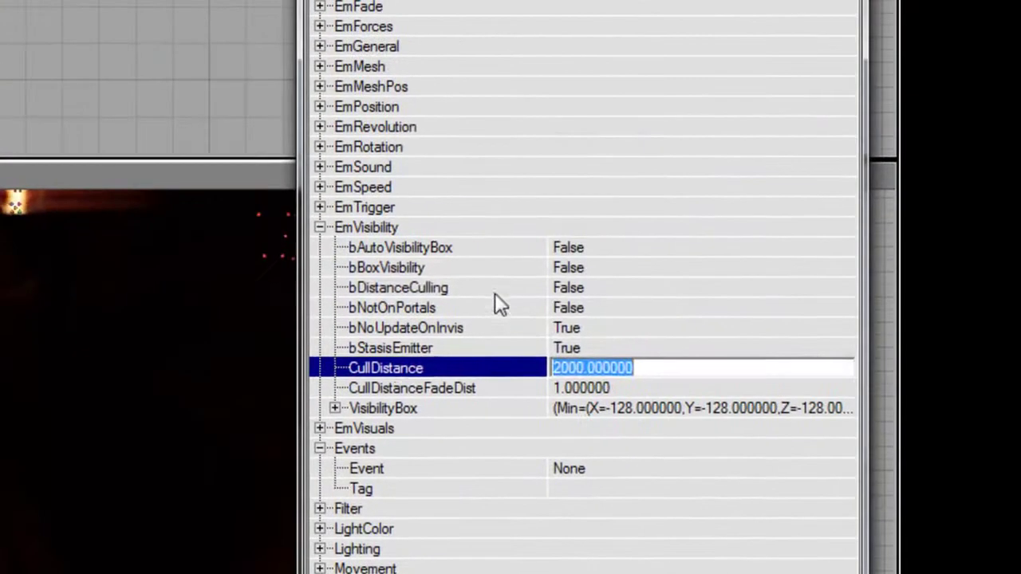
# Set bDistanceCulling to True and CullDistance to 200 for the three bug emitters
pyautogui.click(1004, 129)
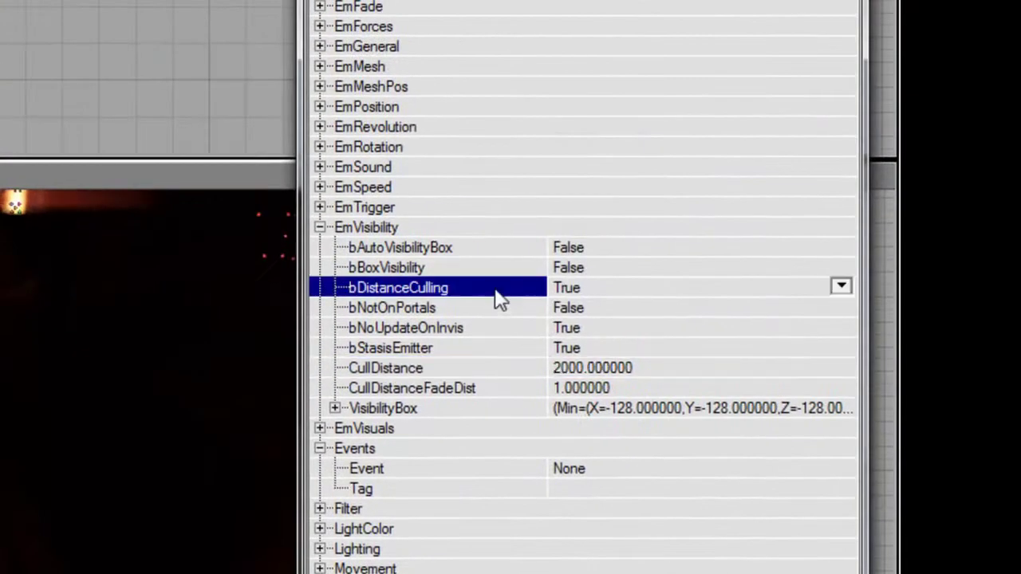
pyautogui.click(523, 367)
pyautogui.write('20')
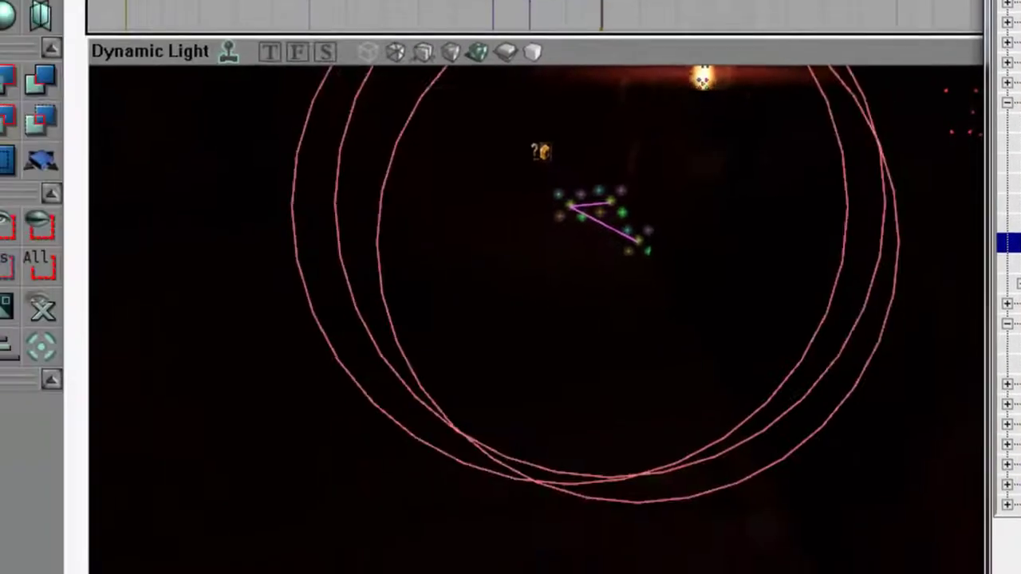
pyautogui.moveTo(536, 335)
pyautogui.mouseDown()
pyautogui.moveTo(536, 211)
pyautogui.moveTo(536, 319)
pyautogui.mouseUp()
# Enlarge the CullDistance of the bug emitters and inspect the culling radius from outside and inside the corridor
pyautogui.click(982, 259)
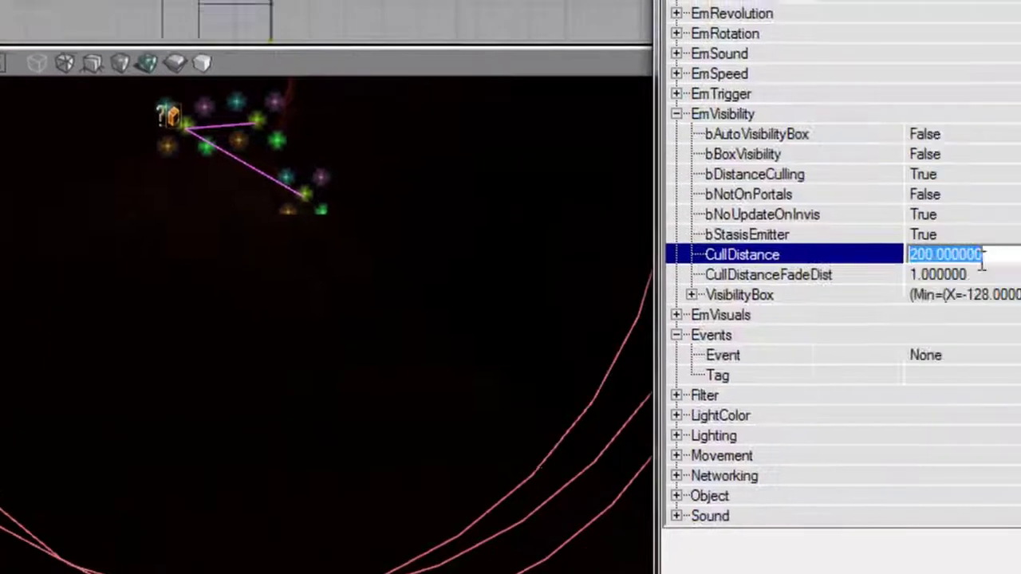
pyautogui.write('2')
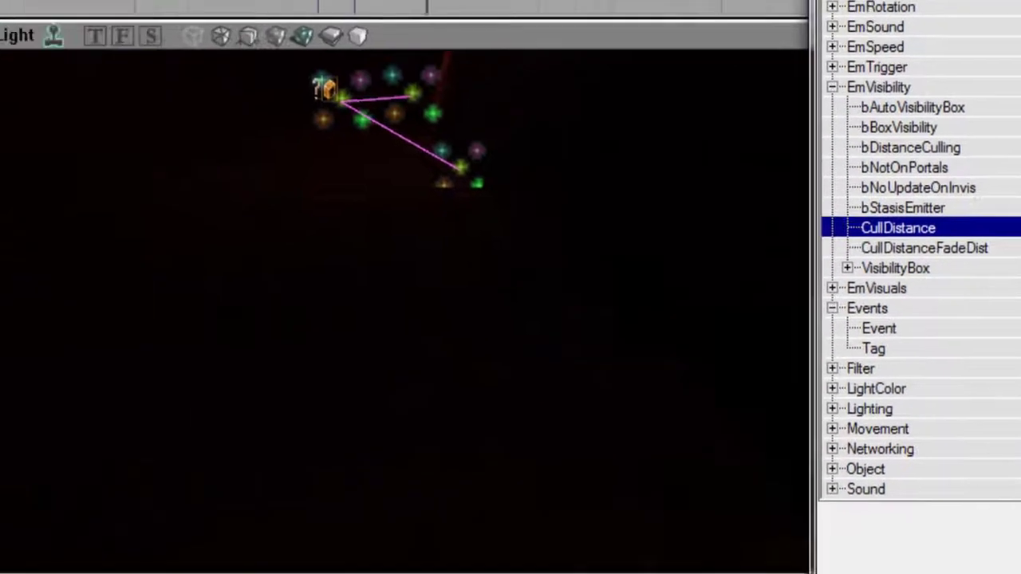
pyautogui.moveTo(446, 271); pyautogui.dragTo(447, 343)
pyautogui.moveTo(447, 343); pyautogui.dragTo(414, 383, button='right')
pyautogui.moveTo(415, 383); pyautogui.dragTo(463, 351)
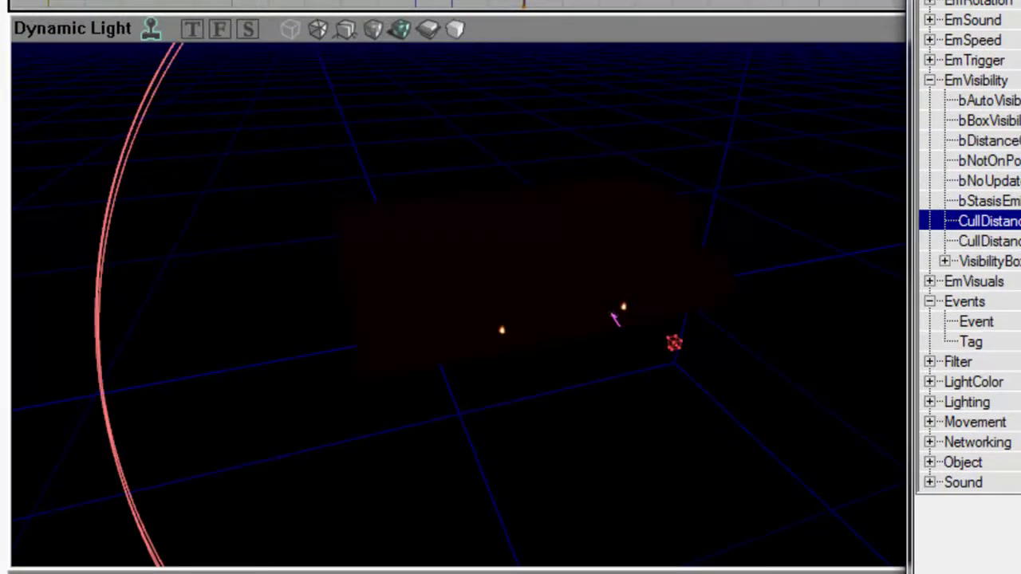
pyautogui.press('Return')
pyautogui.moveTo(458, 303); pyautogui.dragTo(470, 216)
pyautogui.moveTo(470, 216); pyautogui.dragTo(479, 295, button='right')
pyautogui.moveTo(458, 319); pyautogui.dragTo(455, 143)
pyautogui.moveTo(455, 239); pyautogui.dragTo(458, 295)
pyautogui.moveTo(459, 295); pyautogui.dragTo(407, 207, button='right')
pyautogui.moveTo(407, 208); pyautogui.dragTo(415, 279)
# Deselect the bug emitters and add a new MeshEmitter in the corridor near the wall torch
pyautogui.click(613, 239)
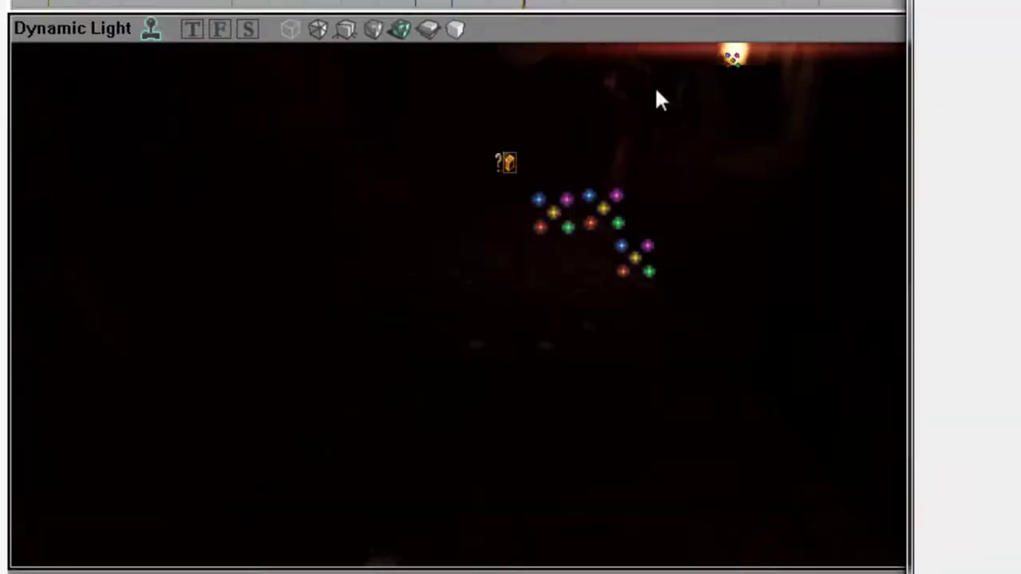
pyautogui.moveTo(613, 239); pyautogui.dragTo(612, 303)
pyautogui.moveTo(612, 303); pyautogui.dragTo(600, 267, button='right')
pyautogui.moveTo(600, 266); pyautogui.dragTo(600, 295)
pyautogui.moveTo(600, 295); pyautogui.dragTo(619, 312, button='right')
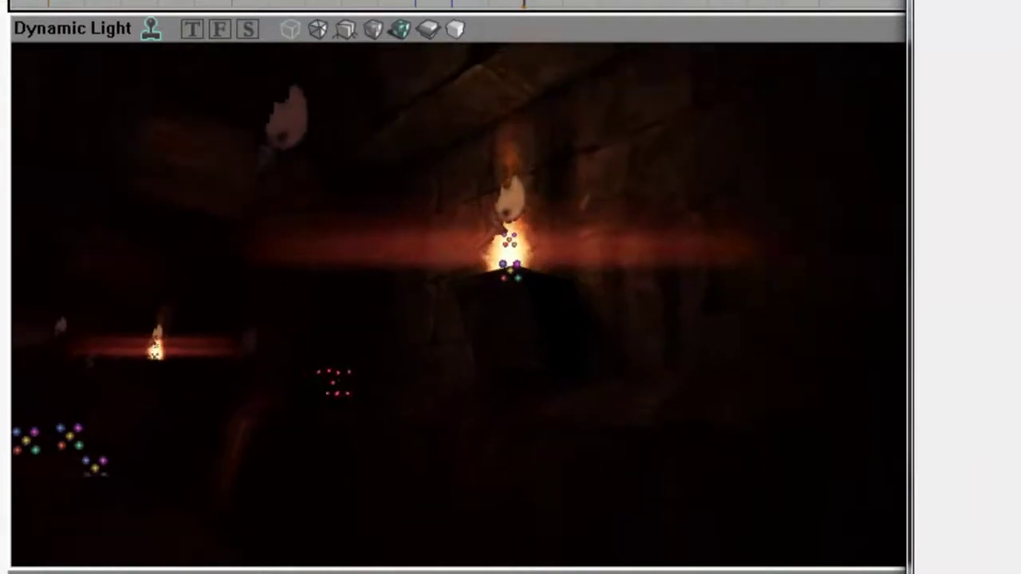
pyautogui.moveTo(618, 311); pyautogui.dragTo(601, 287)
pyautogui.moveTo(601, 288); pyautogui.dragTo(570, 343, button='right')
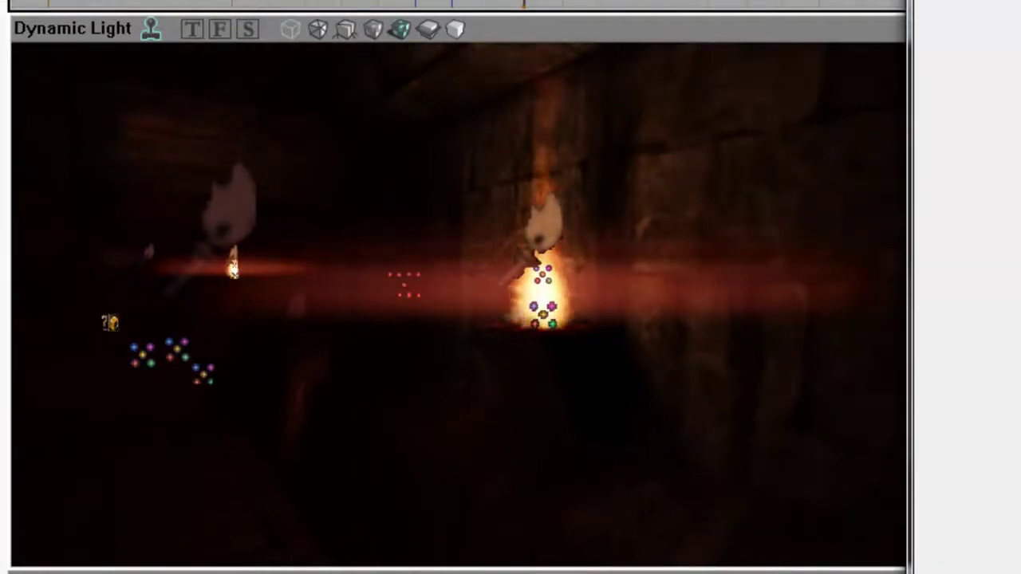
pyautogui.hotkey('alt', 'Tab')
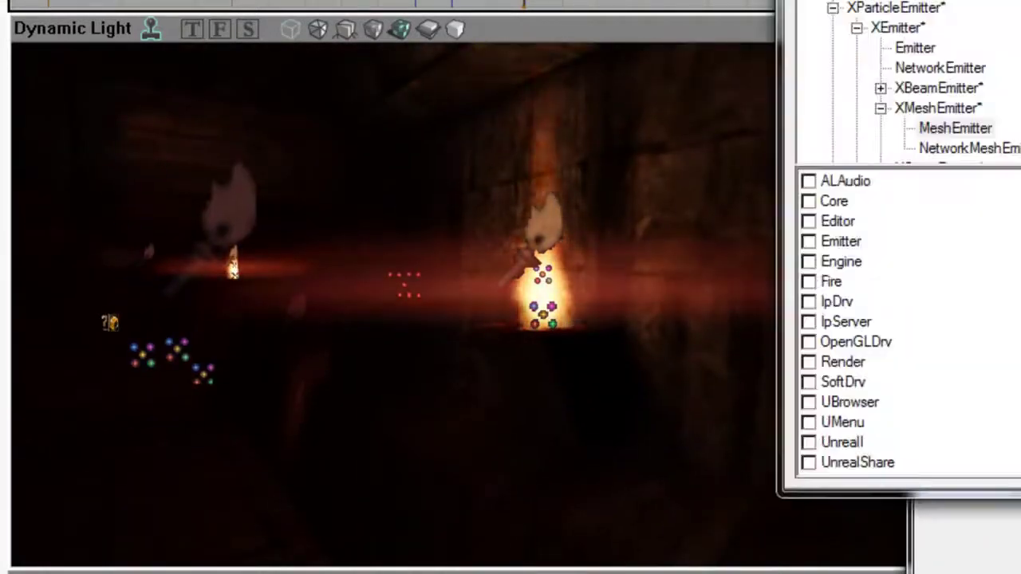
pyautogui.moveTo(544, 308); pyautogui.dragTo(678, 308, button='right')
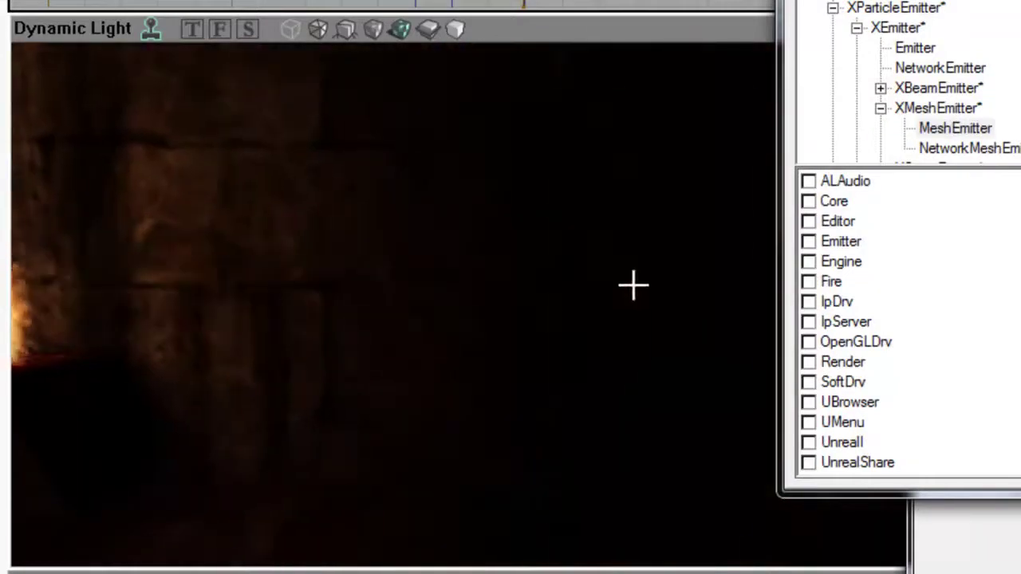
pyautogui.rightClick(650, 277)
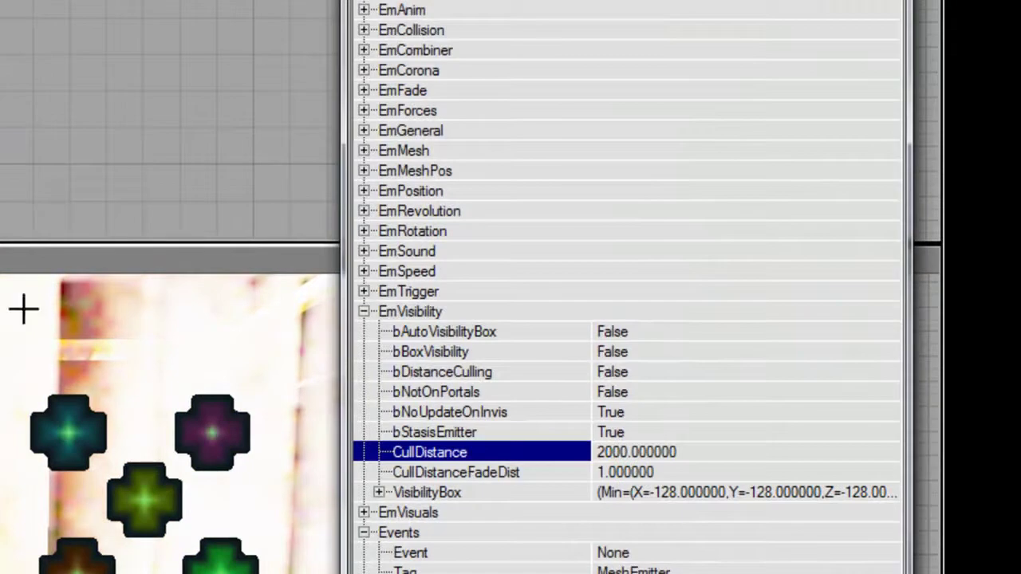
# Set MaxParticles to 5 in the new MeshEmitter's EmGeneral properties
pyautogui.doubleClick(499, 313)
pyautogui.doubleClick(479, 131)
pyautogui.click(658, 355)
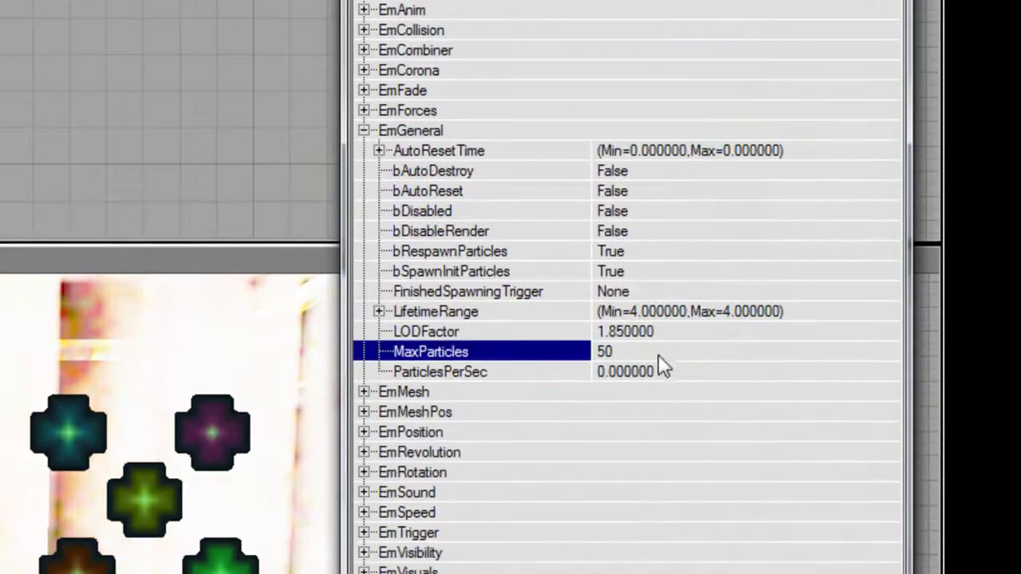
pyautogui.write('5')
pyautogui.doubleClick(430, 133)
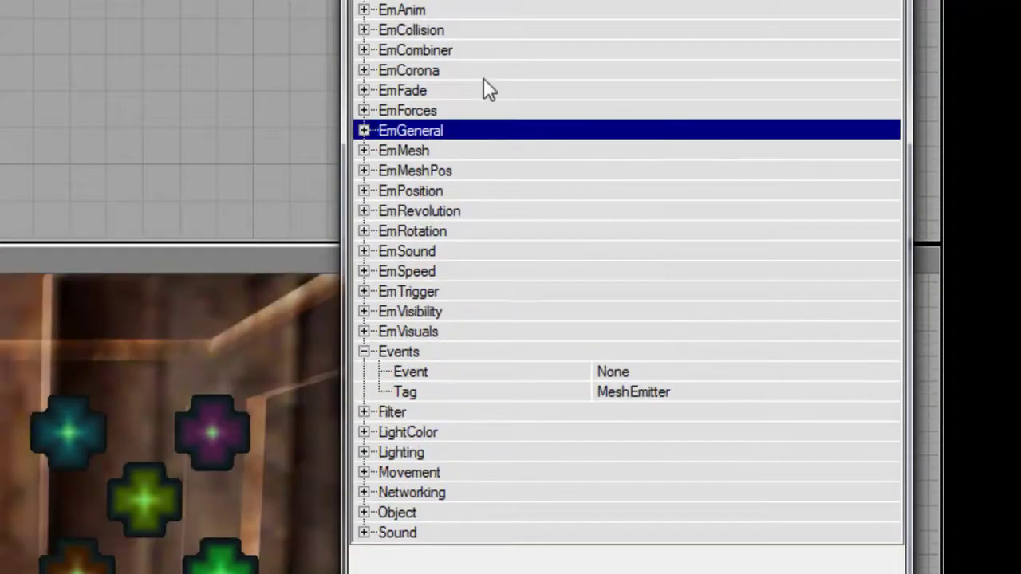
# Replace the new emitter's ParticleMesh in EmMesh with the firefly mesh and check the insects in the corridor
pyautogui.doubleClick(469, 151)
pyautogui.click(476, 233)
pyautogui.doubleClick(481, 233)
pyautogui.doubleClick(483, 233)
pyautogui.click(886, 271)
pyautogui.click(896, 251)
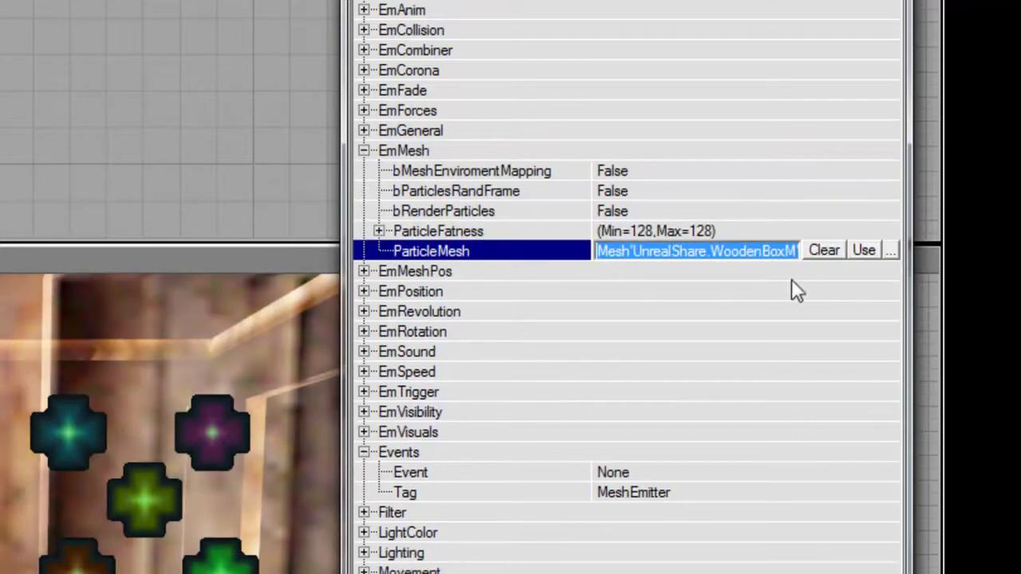
pyautogui.write('F')
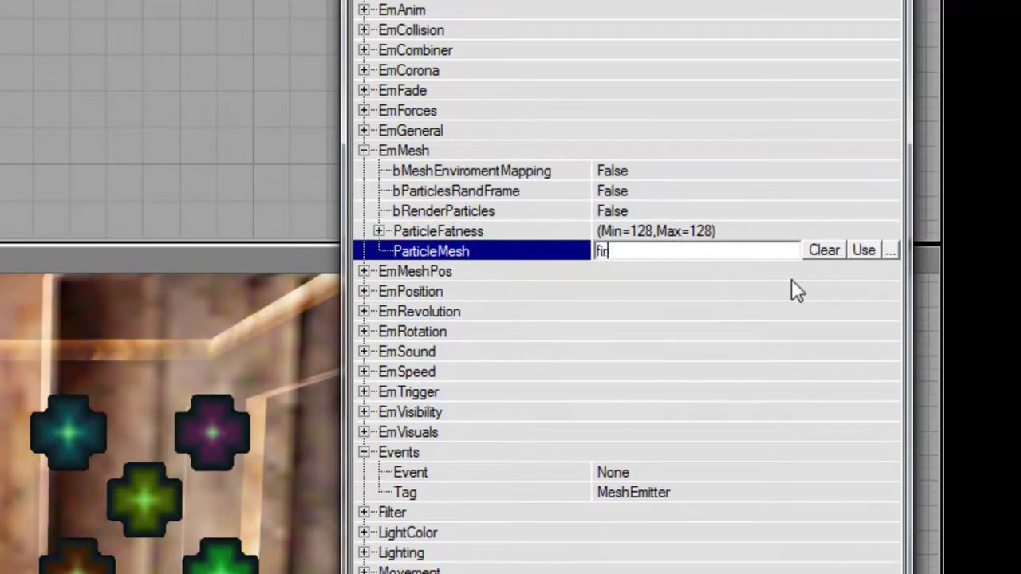
pyautogui.write('ireflym')
pyautogui.press('Return')
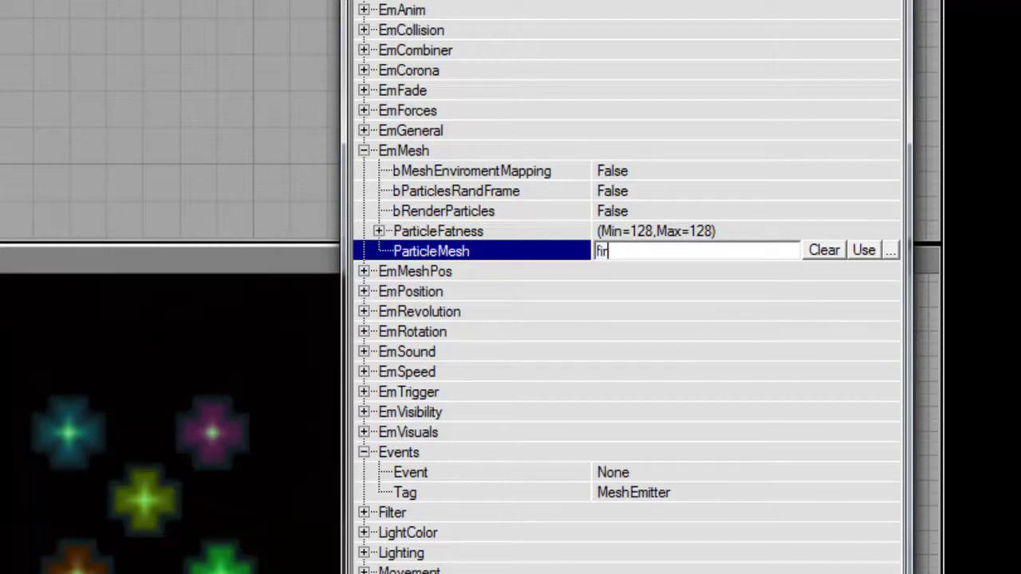
pyautogui.moveTo(20, 507)
pyautogui.mouseDown()
pyautogui.moveTo(15, 489)
pyautogui.moveTo(22, 505)
pyautogui.mouseUp()
pyautogui.moveTo(558, 269); pyautogui.dragTo(532, 240)
pyautogui.moveTo(590, 288); pyautogui.dragTo(590, 314, button='right')
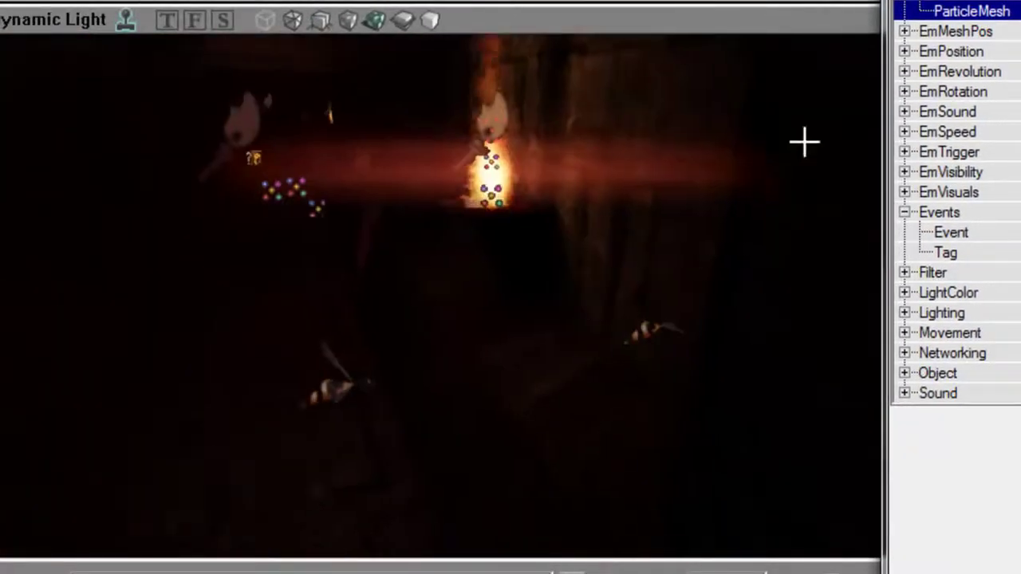
# In the new emitter's EmAnim properties, set ParticleAnim to Fly, PartAnimRate to 5 and bAnimateParticles to True
pyautogui.click(494, 113)
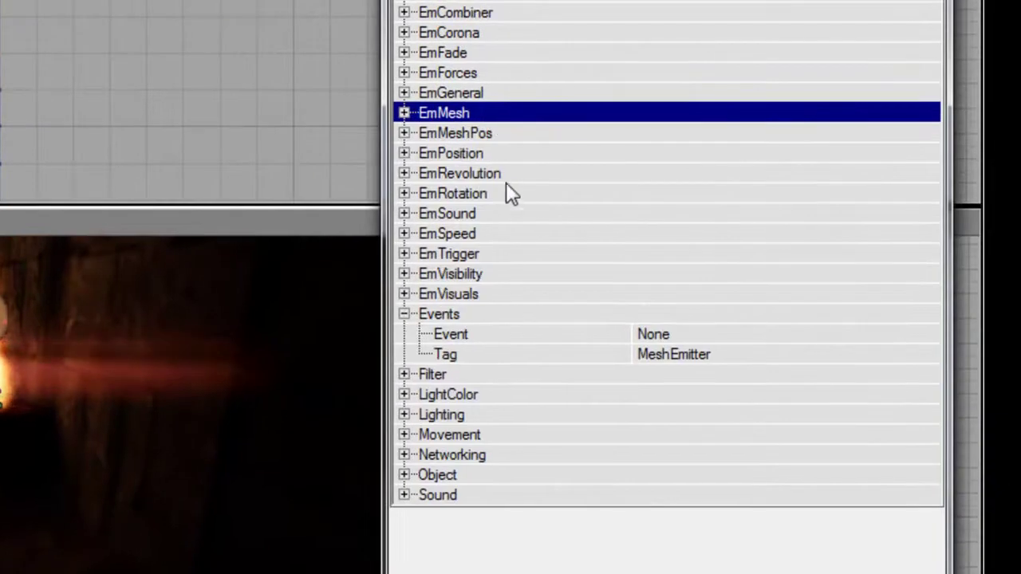
pyautogui.doubleClick(486, 5)
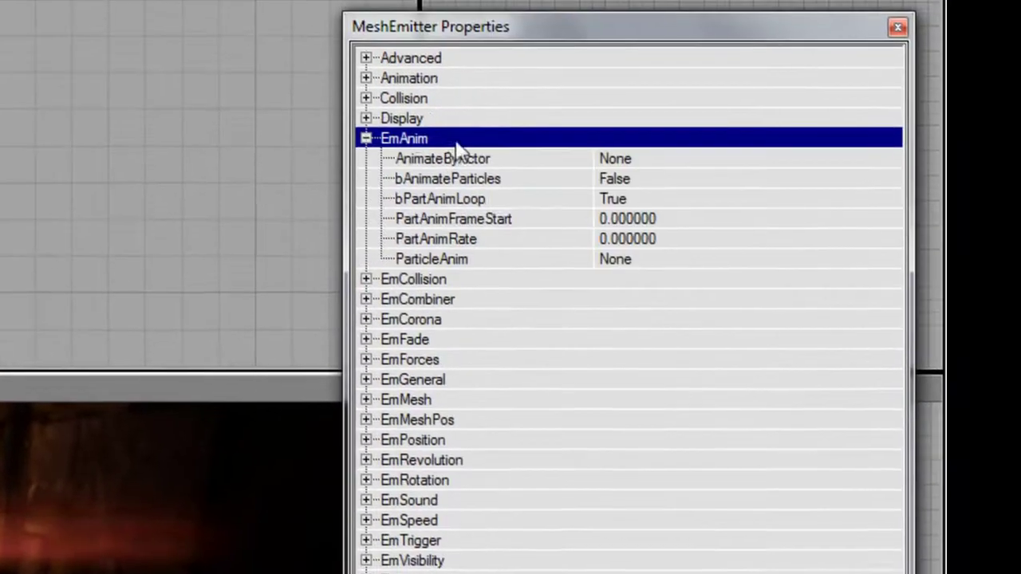
pyautogui.click(519, 65)
pyautogui.click(576, 126)
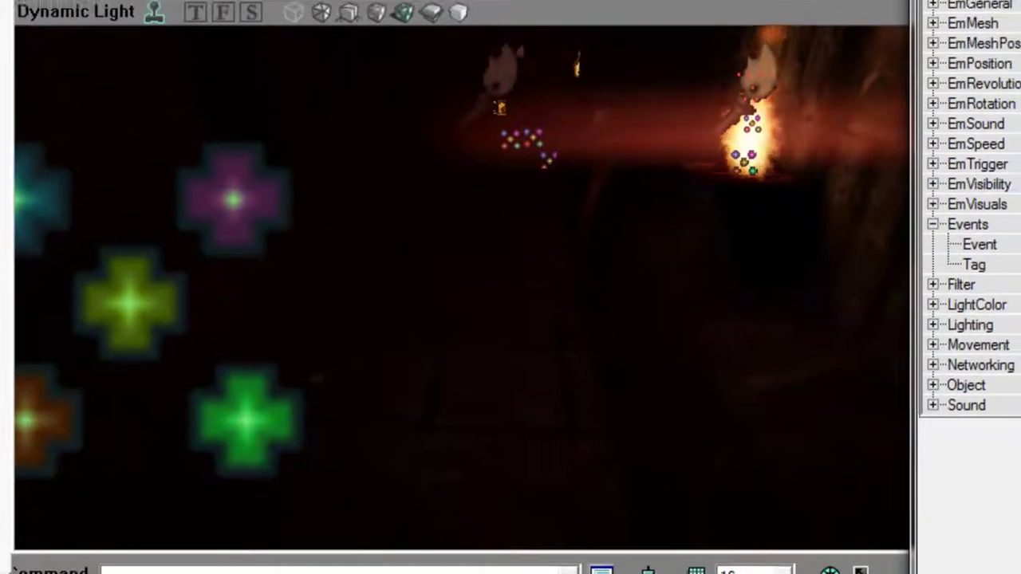
pyautogui.click(643, 248)
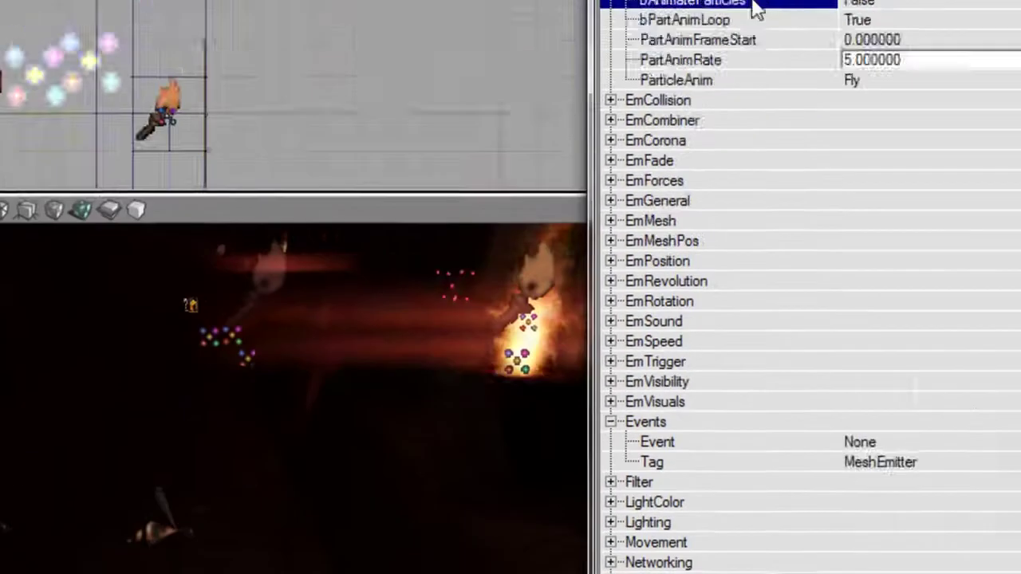
pyautogui.doubleClick(756, 9)
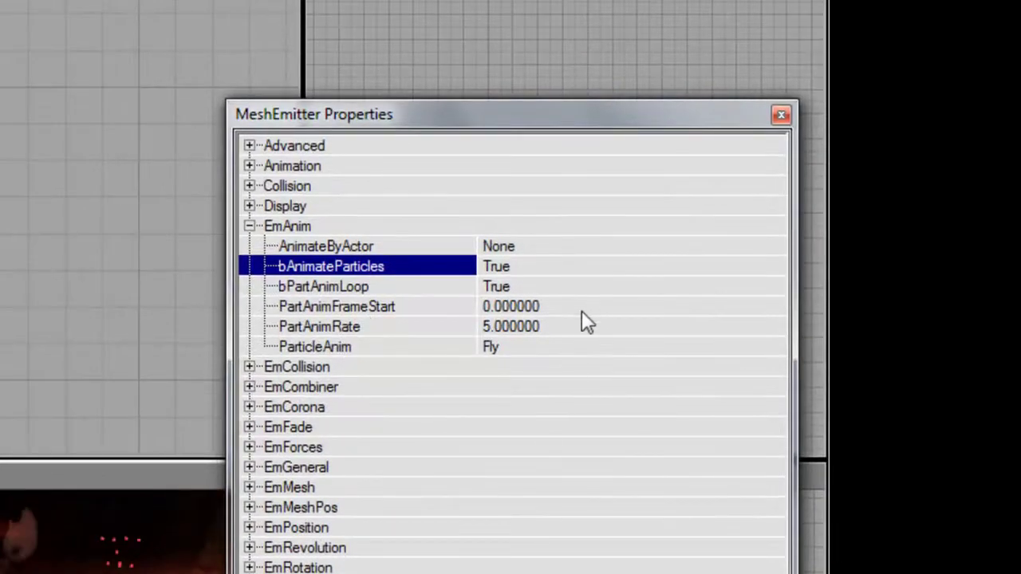
# Review the EmAnim values and look up the animation names of UnrealShare's Firefly mesh in the mesh browser
pyautogui.click(583, 308)
pyautogui.click(581, 325)
pyautogui.click(575, 267)
pyautogui.click(572, 227)
pyautogui.click(571, 246)
pyautogui.click(540, 347)
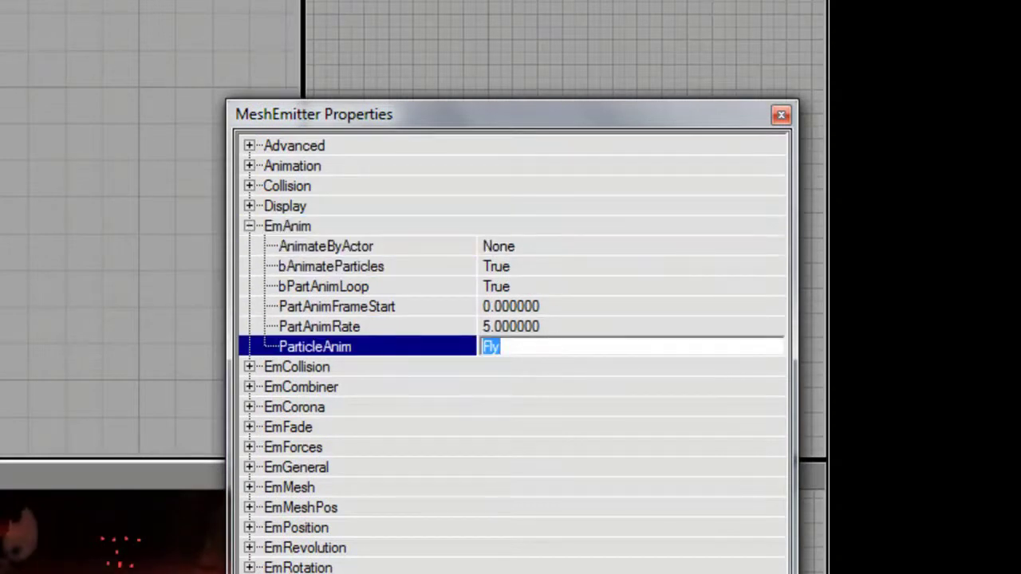
pyautogui.press('Return')
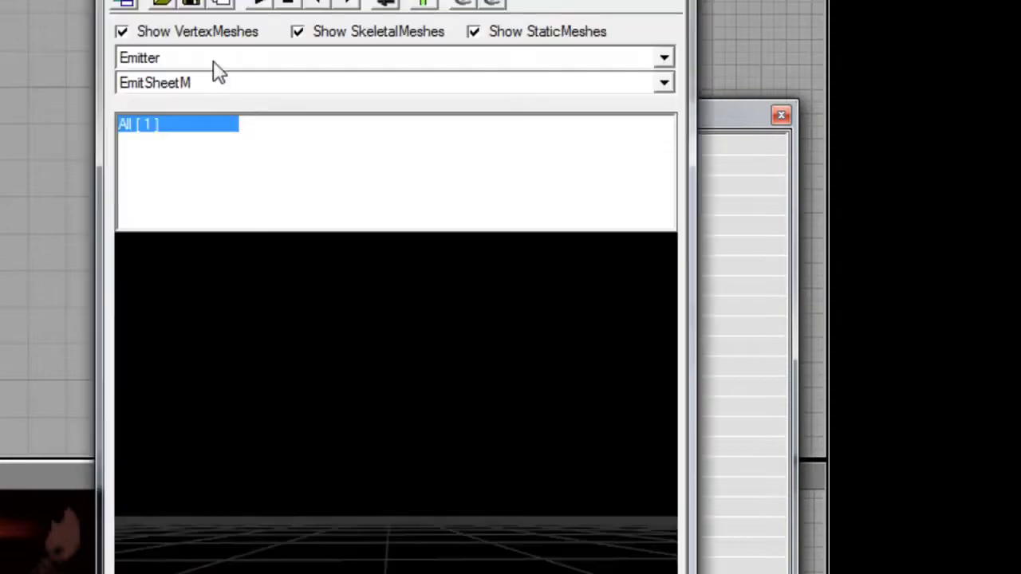
pyautogui.click(212, 71)
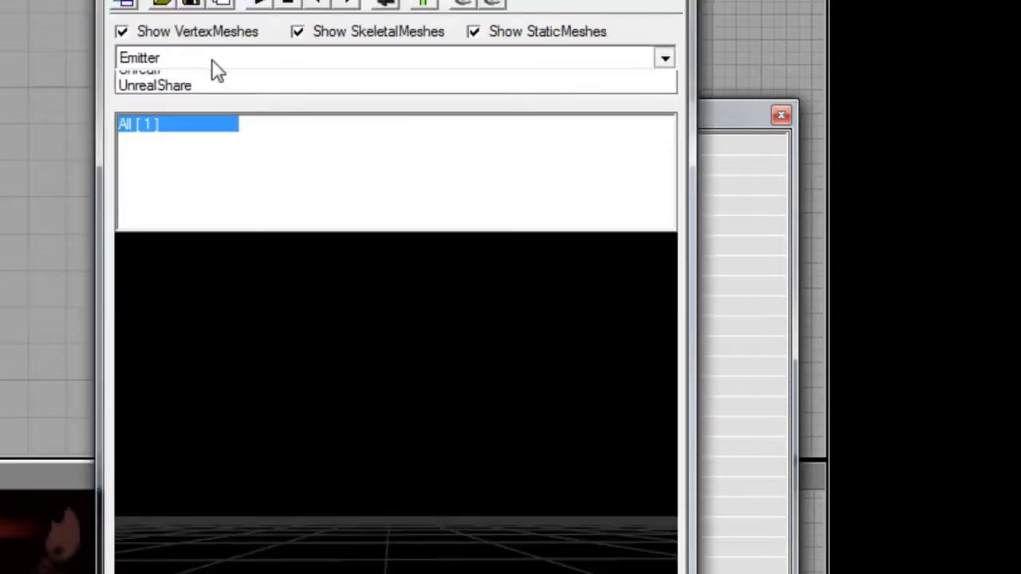
pyautogui.click(187, 123)
pyautogui.click(185, 87)
pyautogui.write('fi')
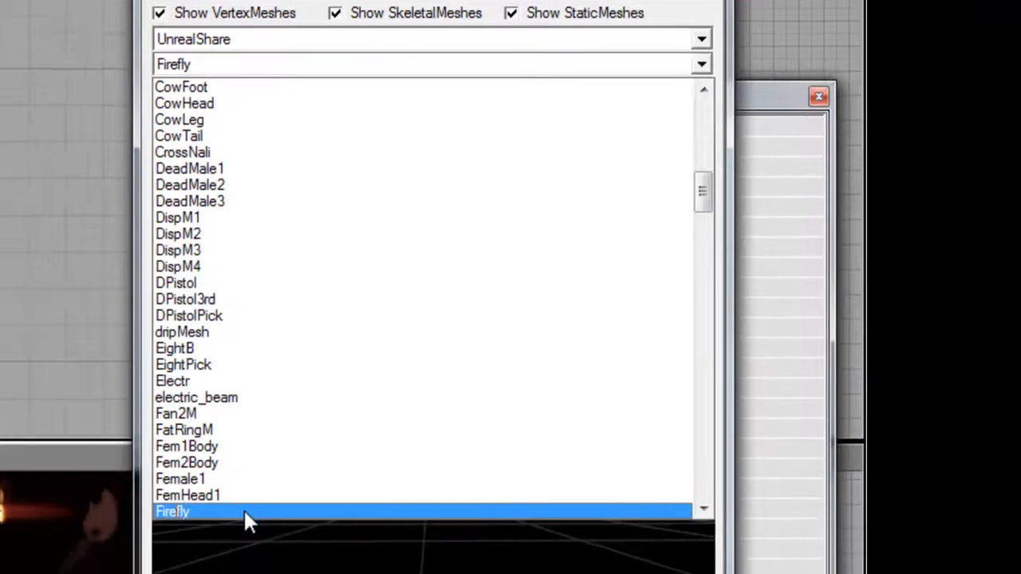
pyautogui.click(214, 531)
pyautogui.click(169, 164)
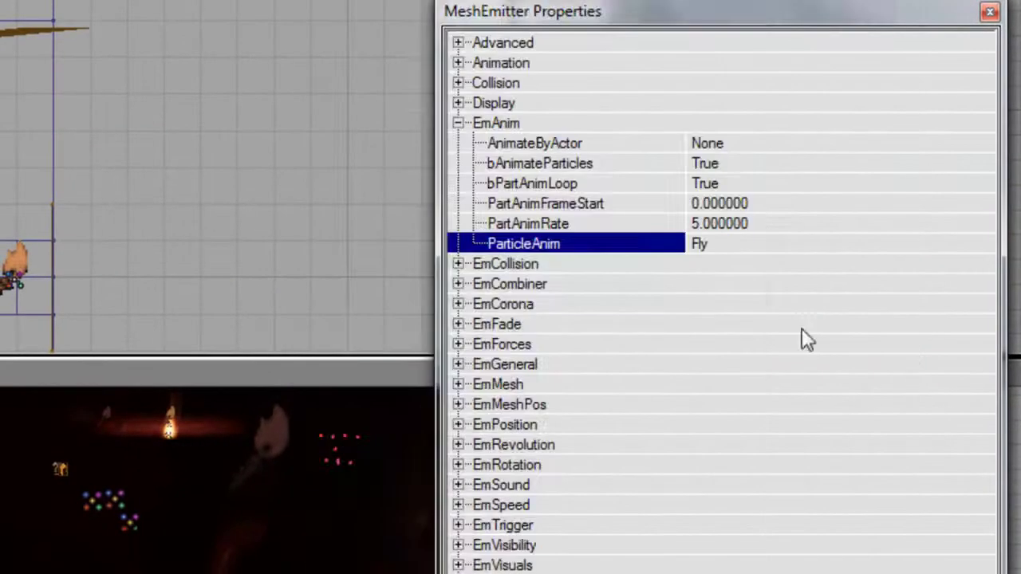
# Set the firefly emitter's ParticleAnim to Flying and its PartAnimRate to 1
pyautogui.click(748, 242)
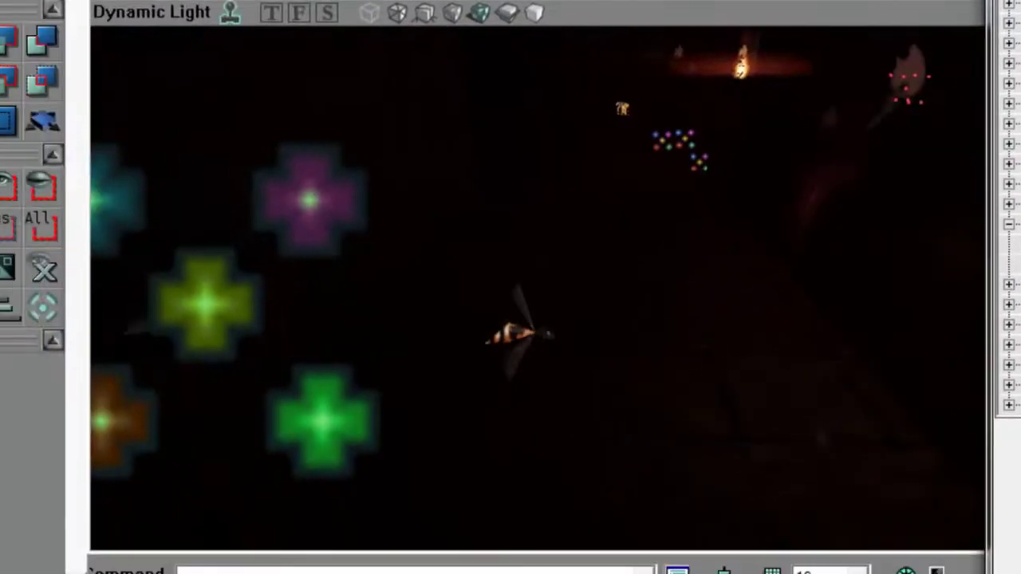
pyautogui.moveTo(586, 302); pyautogui.dragTo(536, 298, button='right')
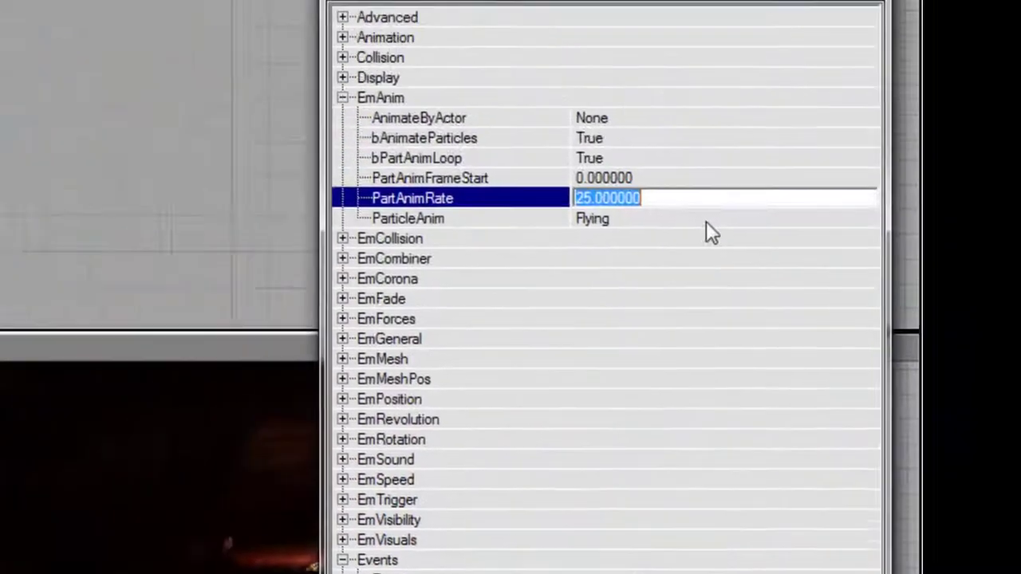
pyautogui.press('Return')
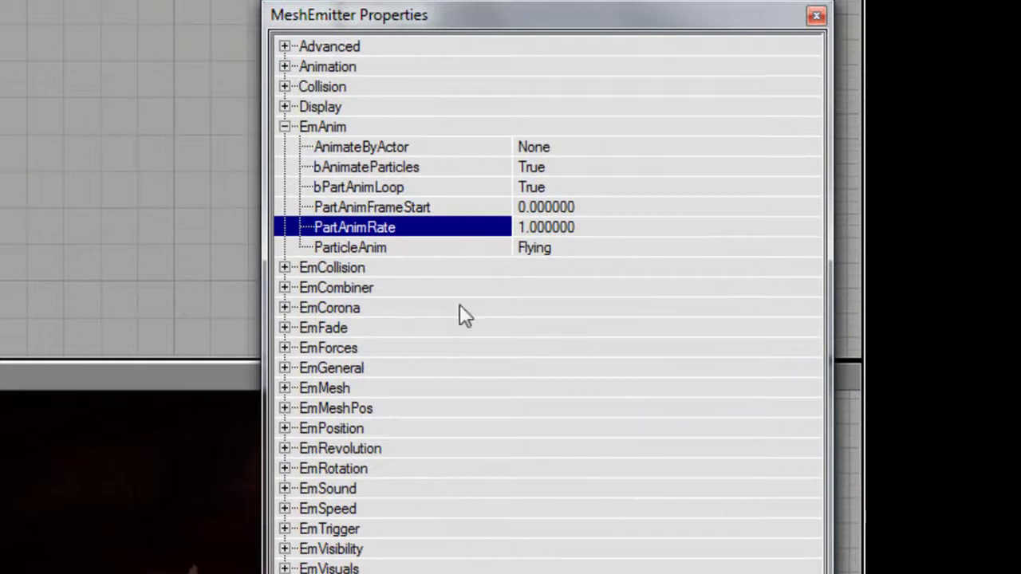
# Set the firefly emitter's PartAnimRate to 4 and check the wing animation in the corridor
pyautogui.click(546, 227)
pyautogui.doubleClick(547, 227)
pyautogui.write('4')
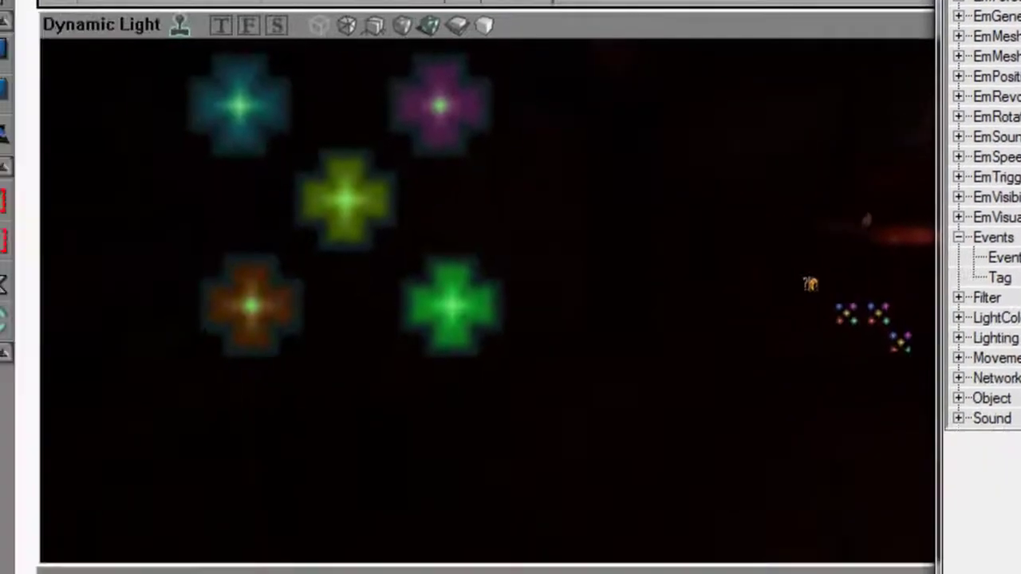
pyautogui.moveTo(487, 302); pyautogui.dragTo(591, 351, button='right')
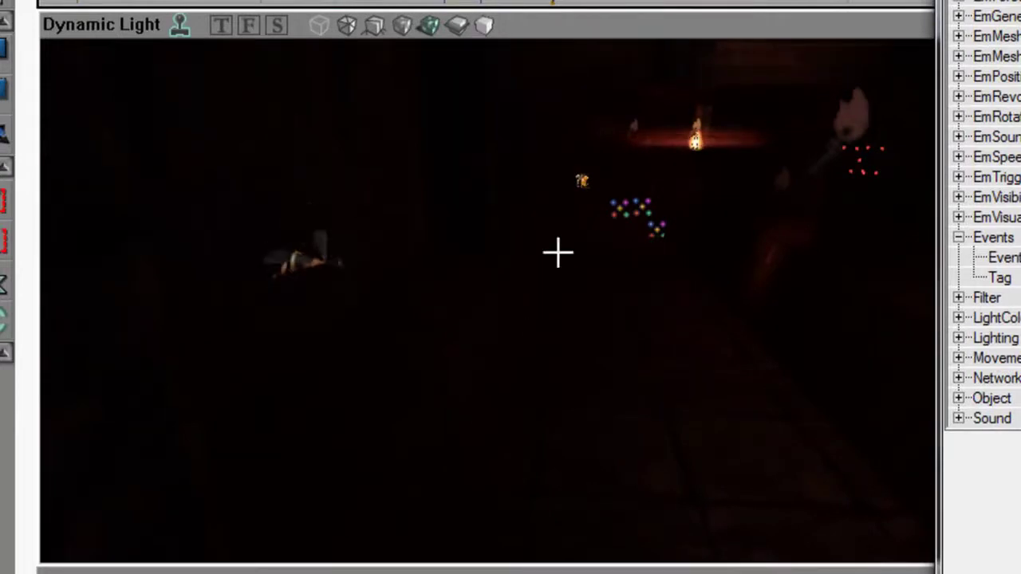
pyautogui.moveTo(662, 203); pyautogui.dragTo(650, 204, button='right')
pyautogui.moveTo(549, 264); pyautogui.dragTo(549, 307)
pyautogui.moveTo(657, 210); pyautogui.dragTo(652, 179, button='right')
pyautogui.moveTo(618, 234); pyautogui.dragTo(702, 215)
# Select the firefly emitter again in the 3D view and move it close to the burning brazier
pyautogui.click(882, 296)
pyautogui.moveTo(882, 296); pyautogui.dragTo(861, 296)
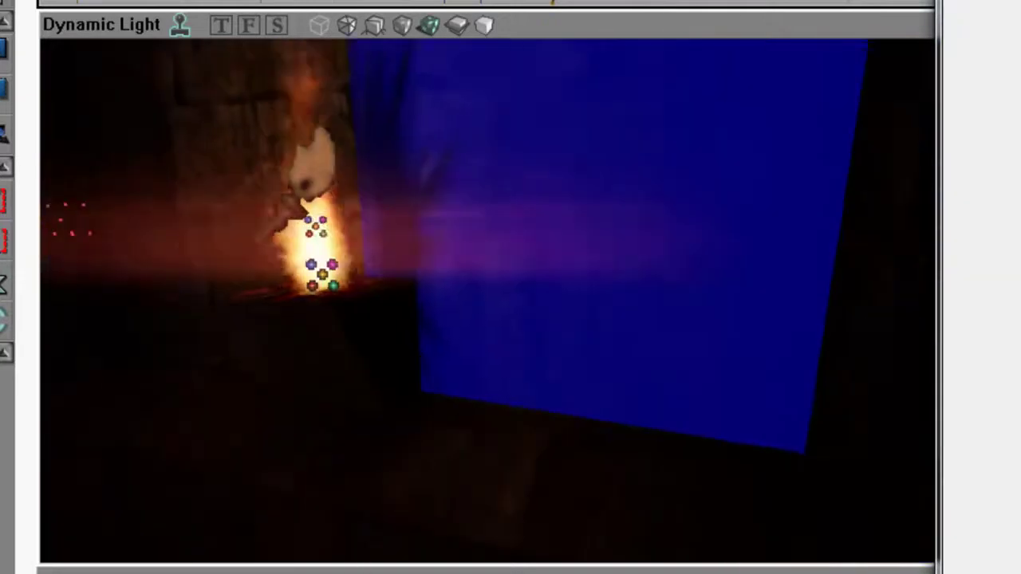
pyautogui.moveTo(577, 333); pyautogui.dragTo(678, 333)
pyautogui.click(670, 294)
pyautogui.moveTo(670, 294)
pyautogui.mouseDown()
pyautogui.moveTo(630, 263)
pyautogui.moveTo(662, 276)
pyautogui.mouseUp()
pyautogui.keyDown('ctrl'); pyautogui.keyDown('shift'); pyautogui.moveTo(662, 275); pyautogui.dragTo(615, 267); pyautogui.keyUp('shift'); pyautogui.keyUp('ctrl')
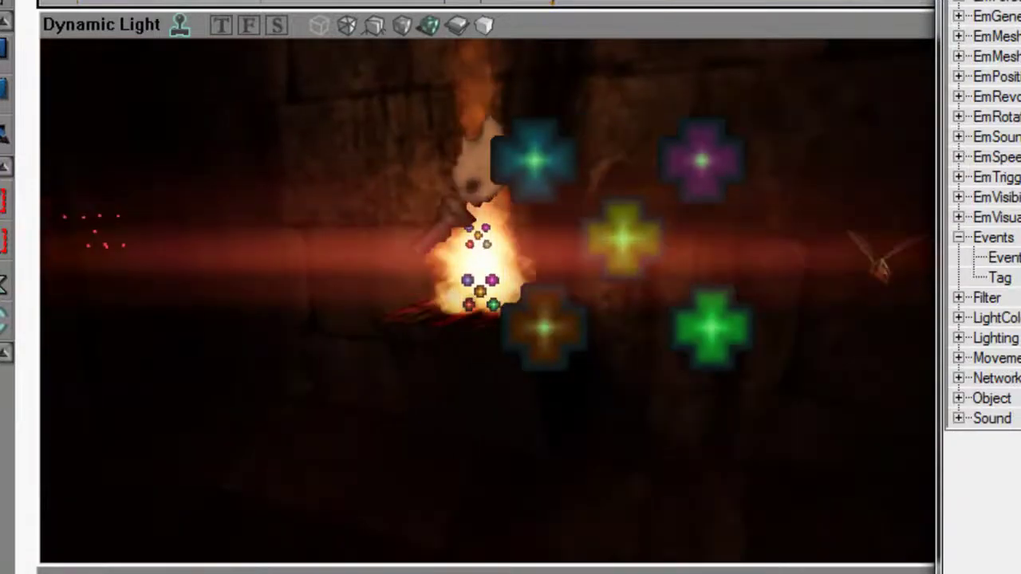
# Set the firefly emitter's ParticleStyle in EmVisuals to STY_Normal
pyautogui.scroll(-2, 981, 215)
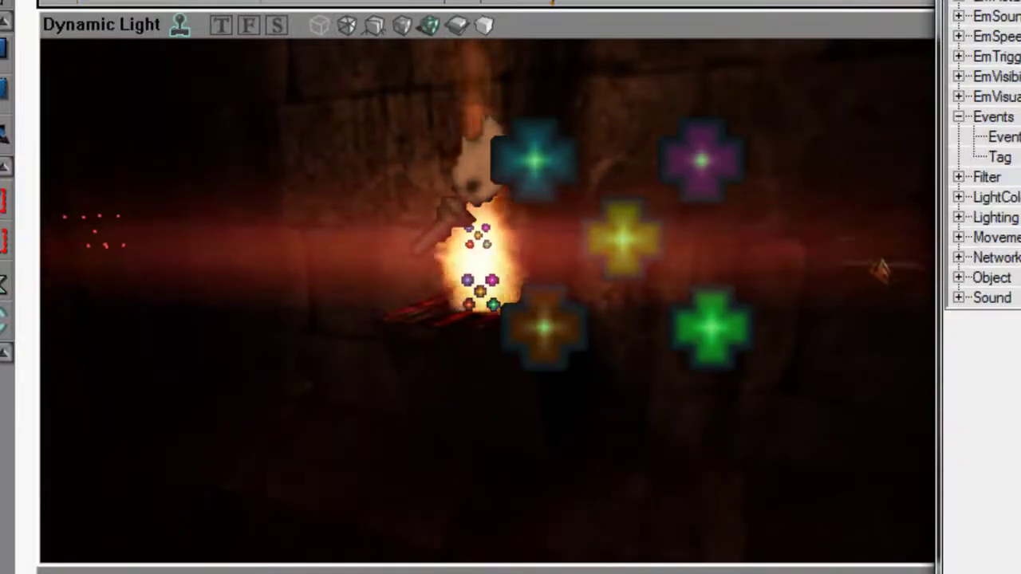
pyautogui.doubleClick(996, 97)
pyautogui.click(914, 247)
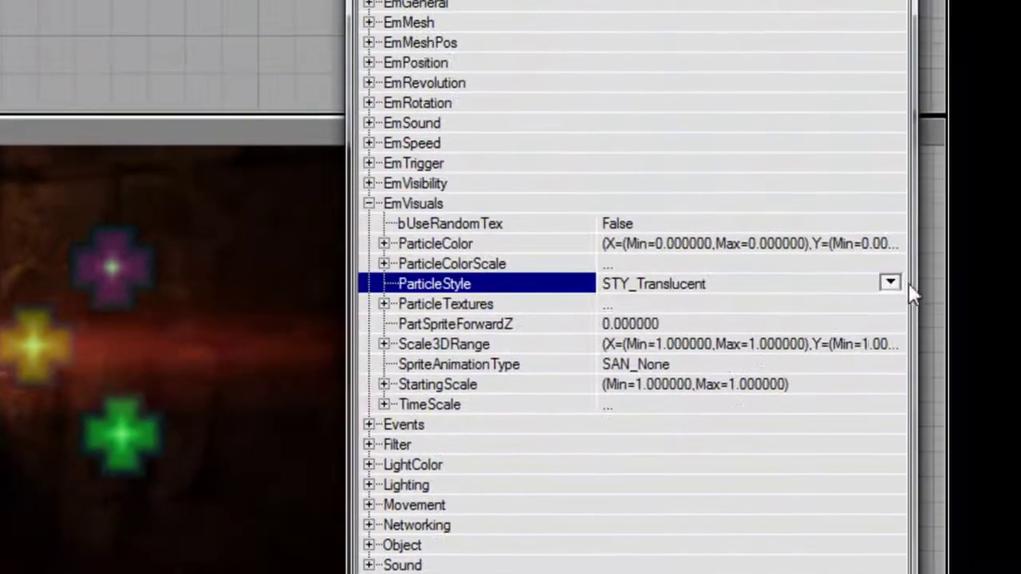
pyautogui.click(890, 284)
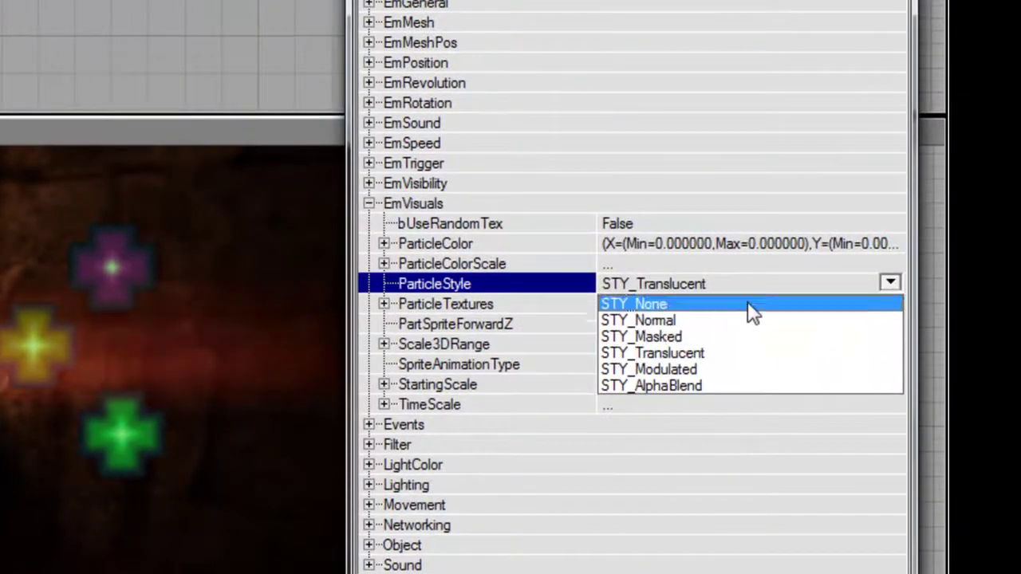
pyautogui.click(741, 317)
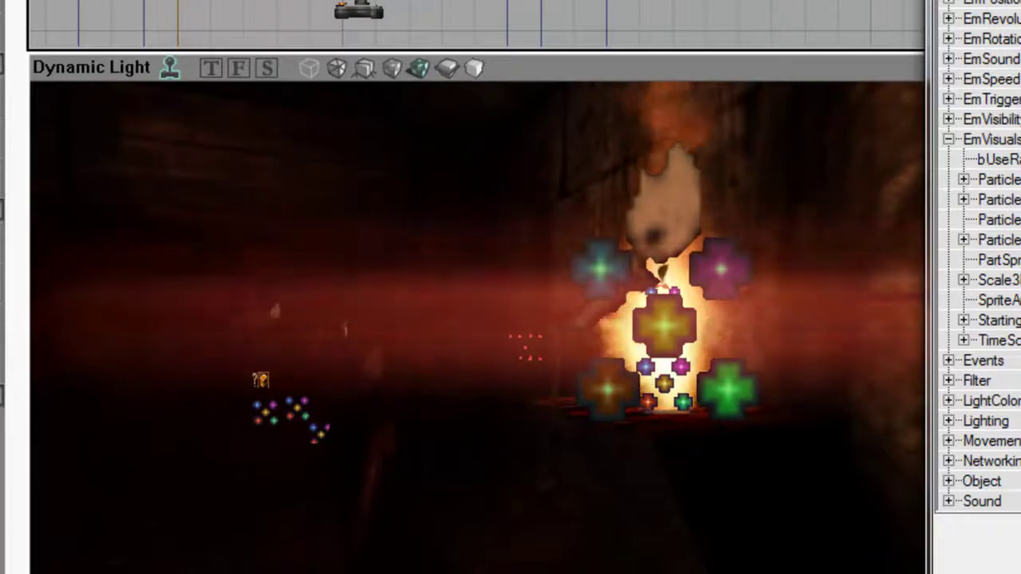
# In EmCollision, set ParticleCollision to ECT_HitWalls and ParticleExtent to 2 on X, Y and Z
pyautogui.scroll(2, 977, 319)
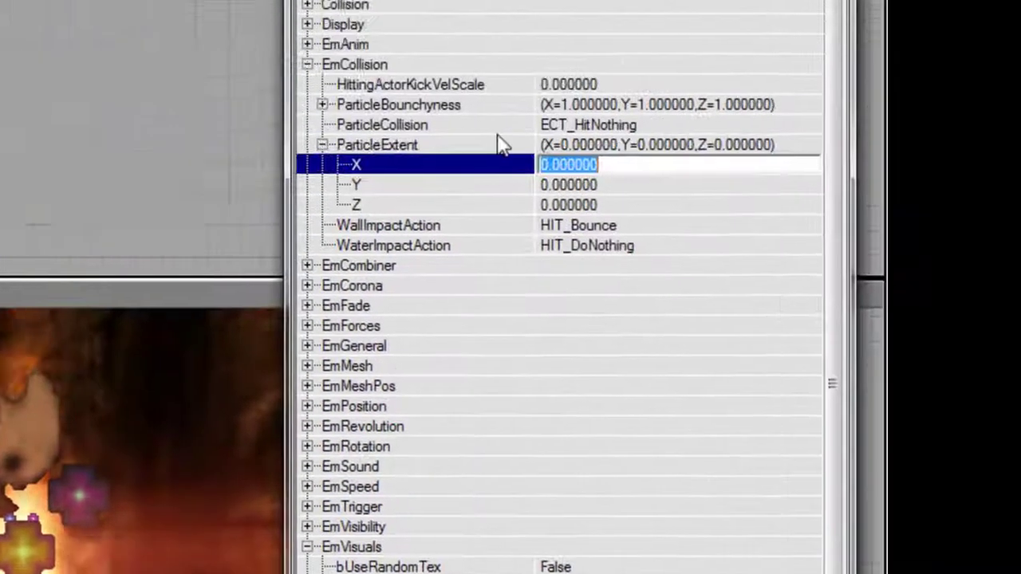
pyautogui.write('2')
pyautogui.press('Tab')
pyautogui.write('22')
pyautogui.press('Up')
pyautogui.press('Up')
pyautogui.press('Up')
pyautogui.press('Up')
pyautogui.press('Up')
pyautogui.press('Up')
pyautogui.press('Up')
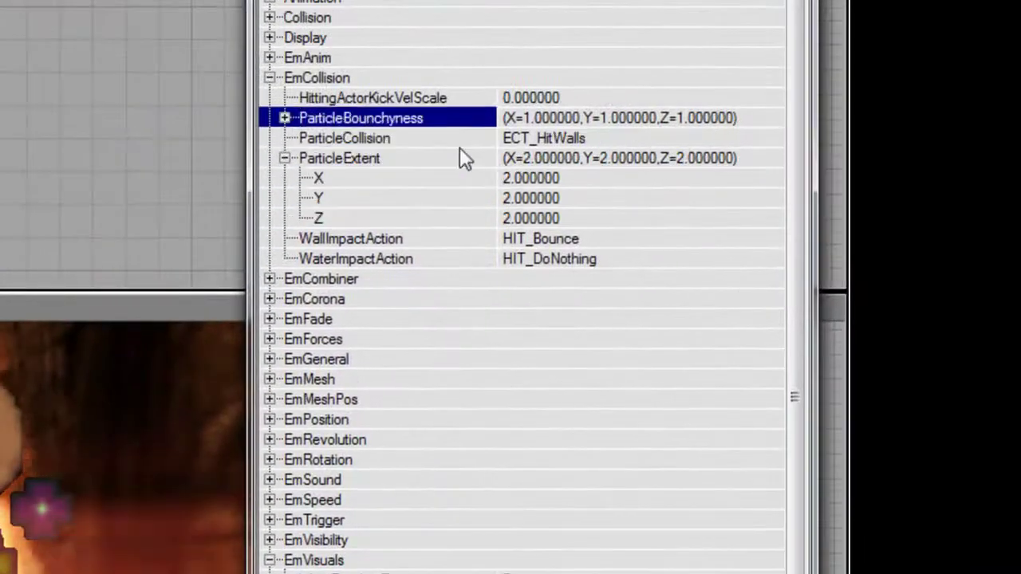
pyautogui.press('Left')
pyautogui.press('Down')
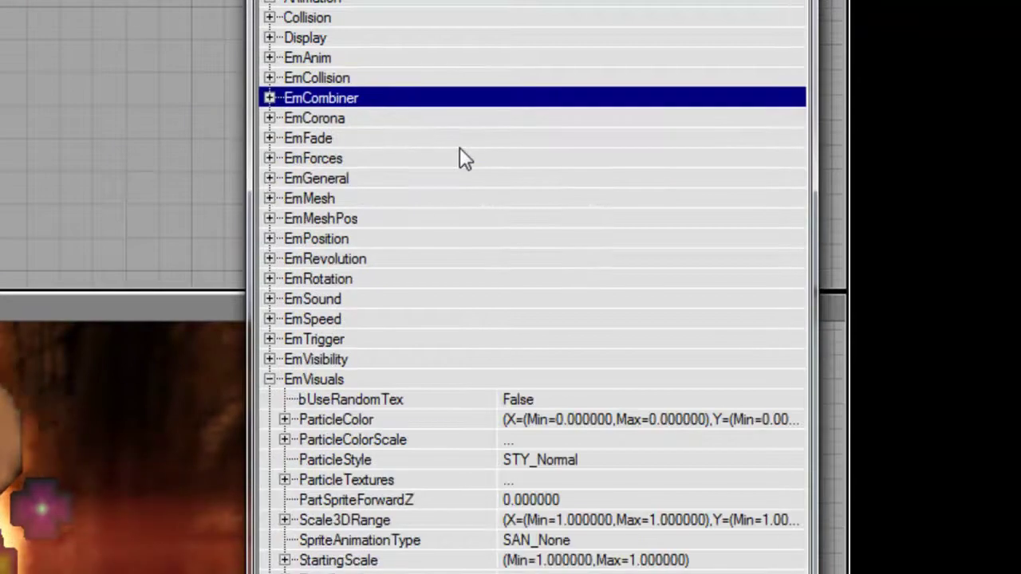
# In EmPosition, set the Max of BoxLocation's X range to -32
pyautogui.click(362, 242)
pyautogui.click(365, 281)
pyautogui.press('Right')
pyautogui.press('Right')
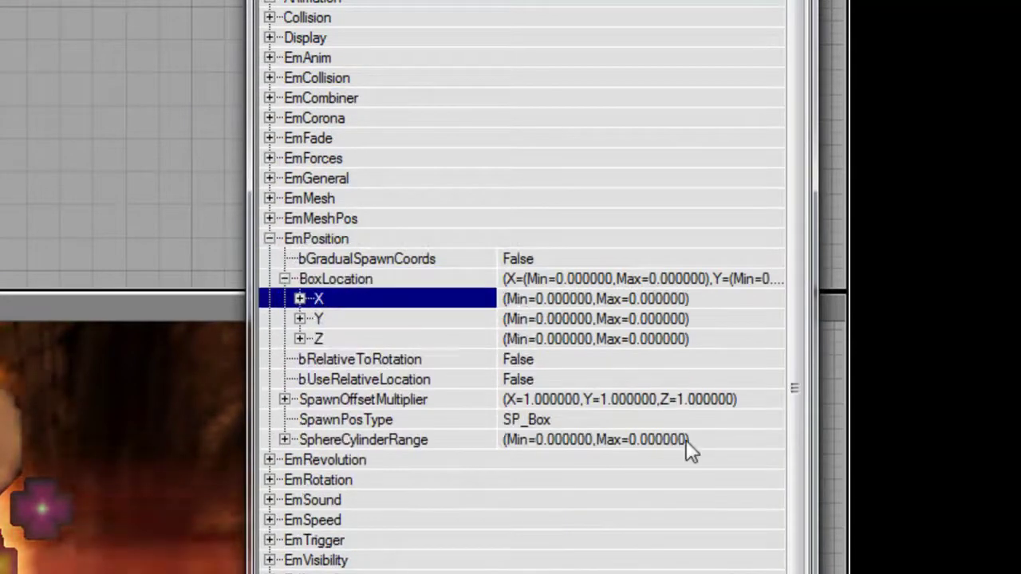
pyautogui.press('Right')
pyautogui.press('Down')
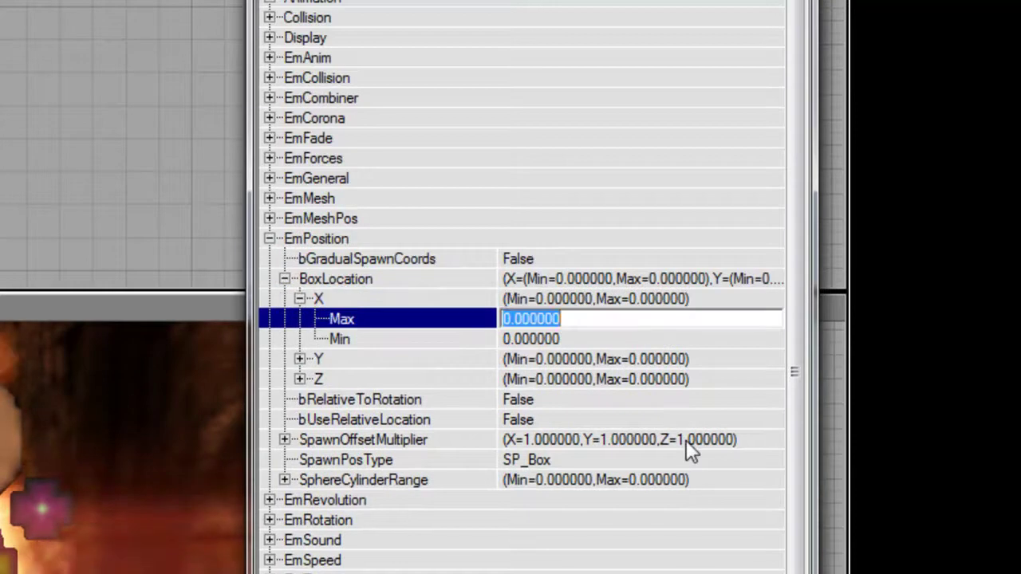
pyautogui.write('32')
pyautogui.press('Return')
pyautogui.write('-32')
pyautogui.press('Return')
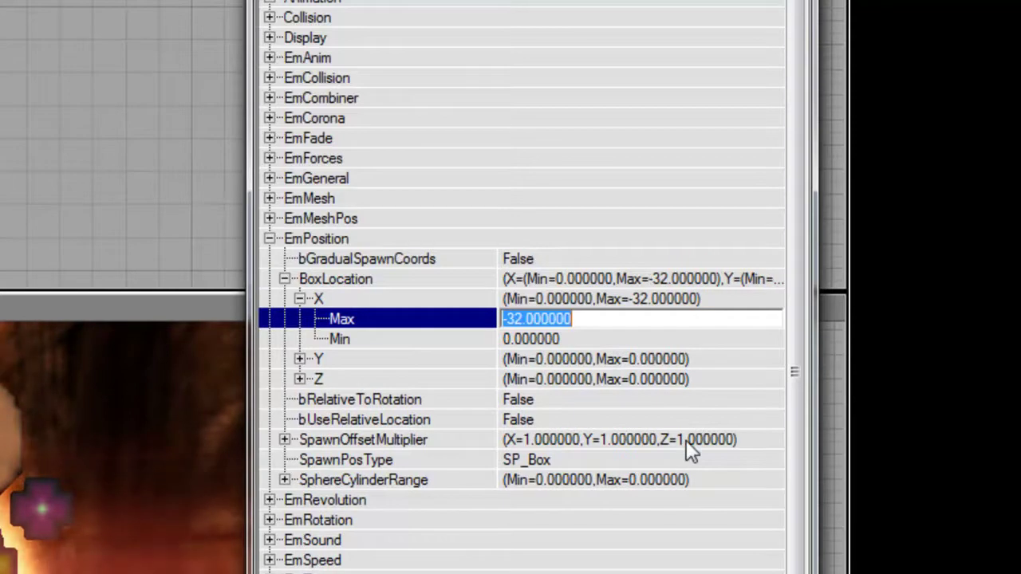
# Set BoxLocation's X range to a Min of -64 and a Max of -24
pyautogui.press('Down')
pyautogui.write('64')
pyautogui.press('Return')
pyautogui.write('-64')
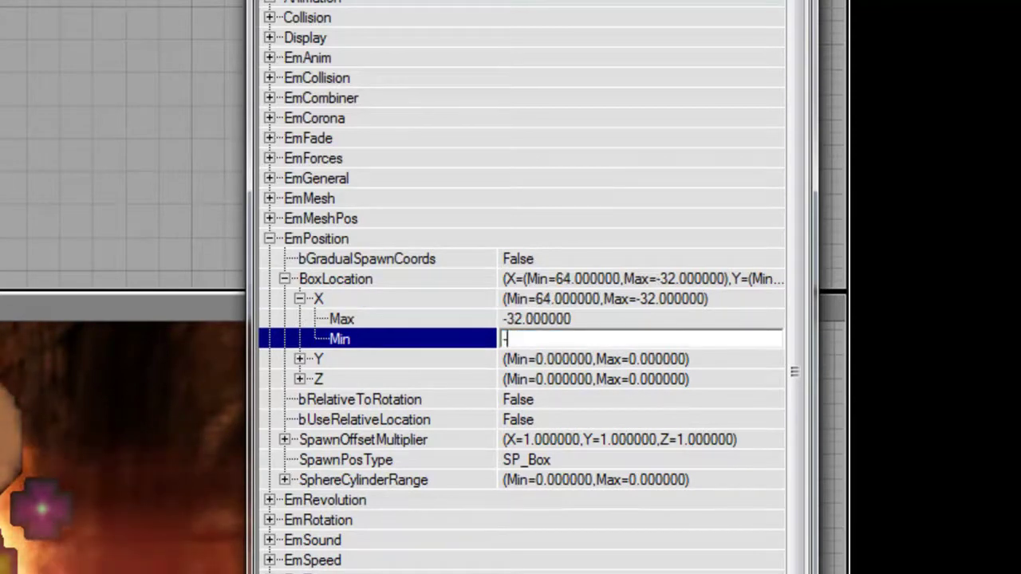
pyautogui.press('Return')
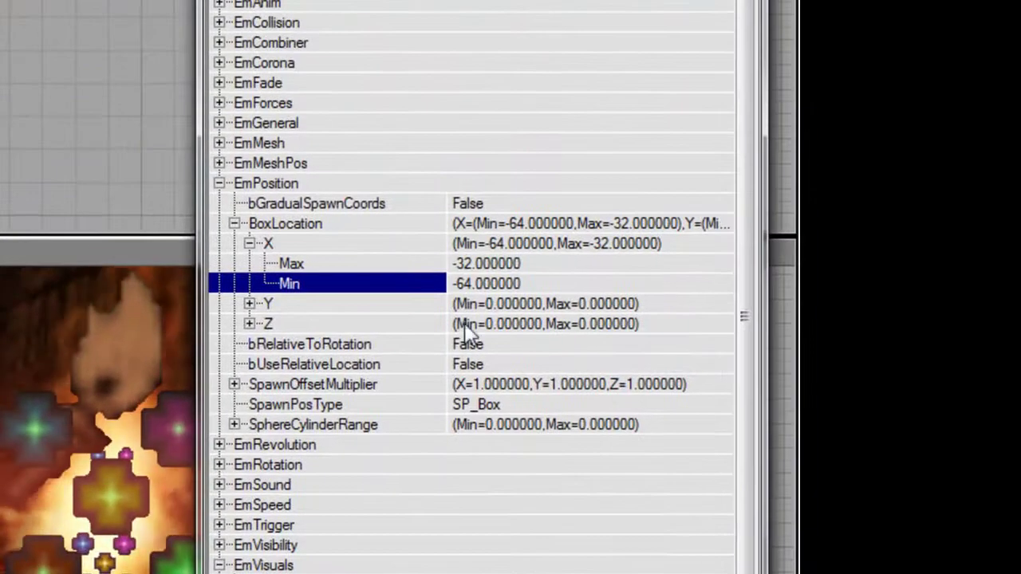
pyautogui.click(489, 264)
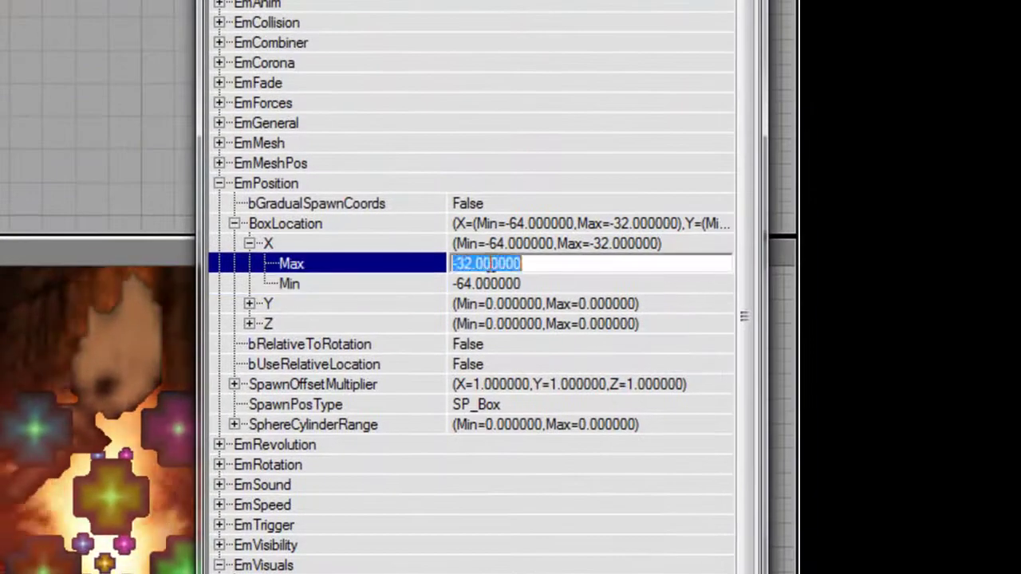
pyautogui.write('-24')
pyautogui.press('Return')
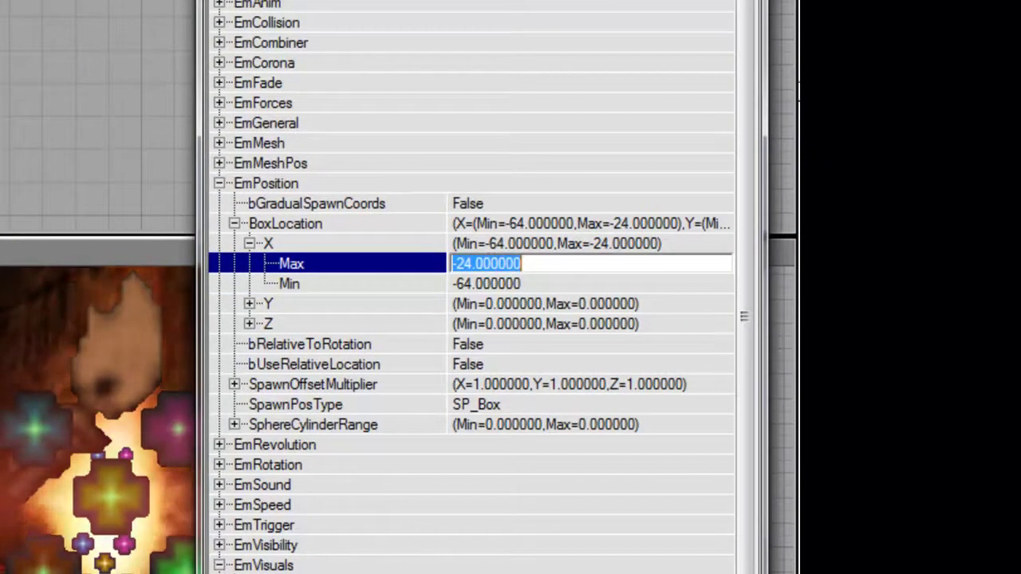
pyautogui.doubleClick(297, 183)
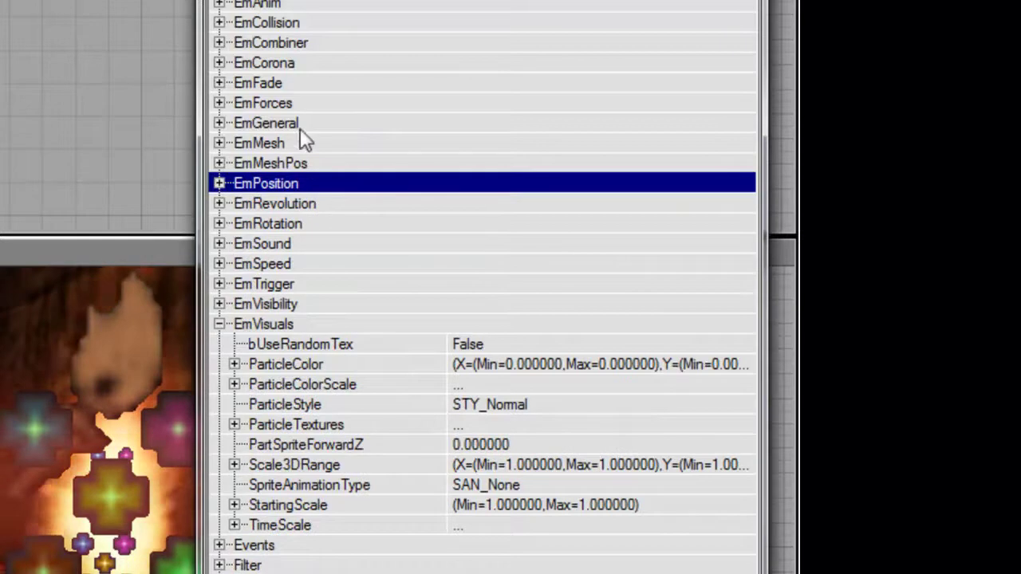
# In EmRevolution, set bRevolutionEnabled to True and RevolutionsPerSec X to Max 0.5 and Min -0.5, and check the corridor
pyautogui.doubleClick(327, 205)
pyautogui.doubleClick(346, 243)
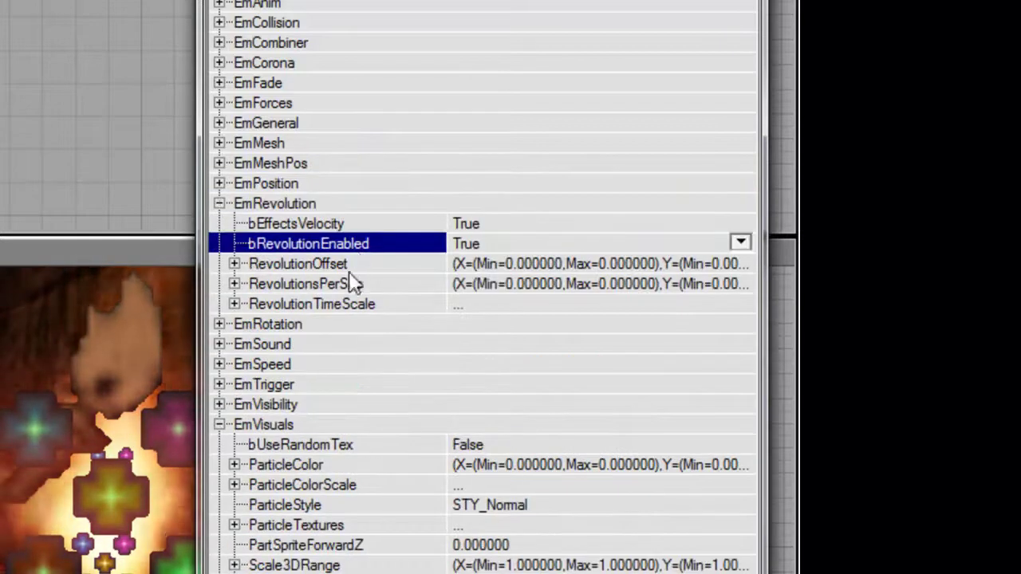
pyautogui.doubleClick(357, 286)
pyautogui.press('Down')
pyautogui.press('Right')
pyautogui.press('Down')
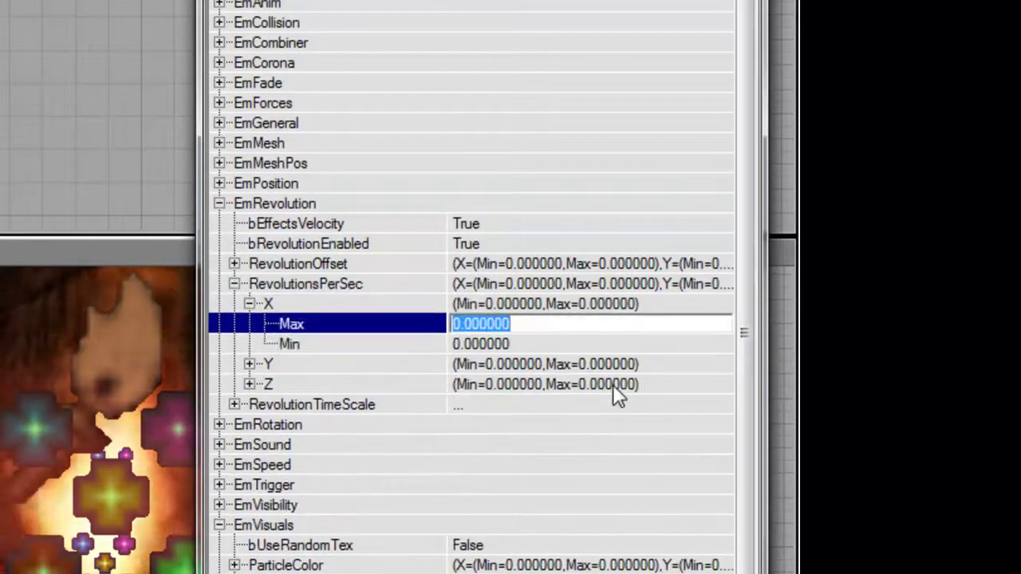
pyautogui.write('0.5')
pyautogui.press('Return')
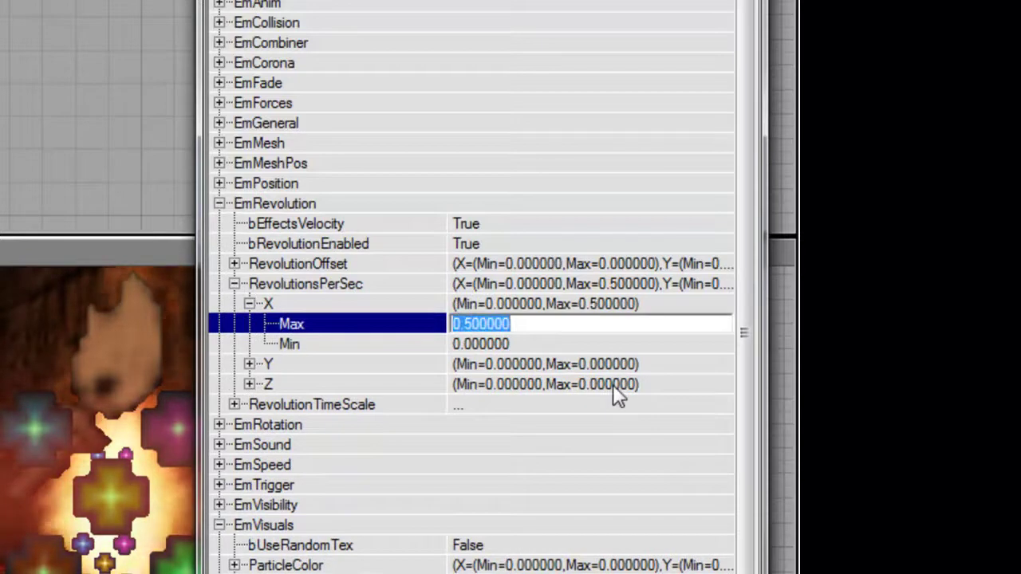
pyautogui.press('Down')
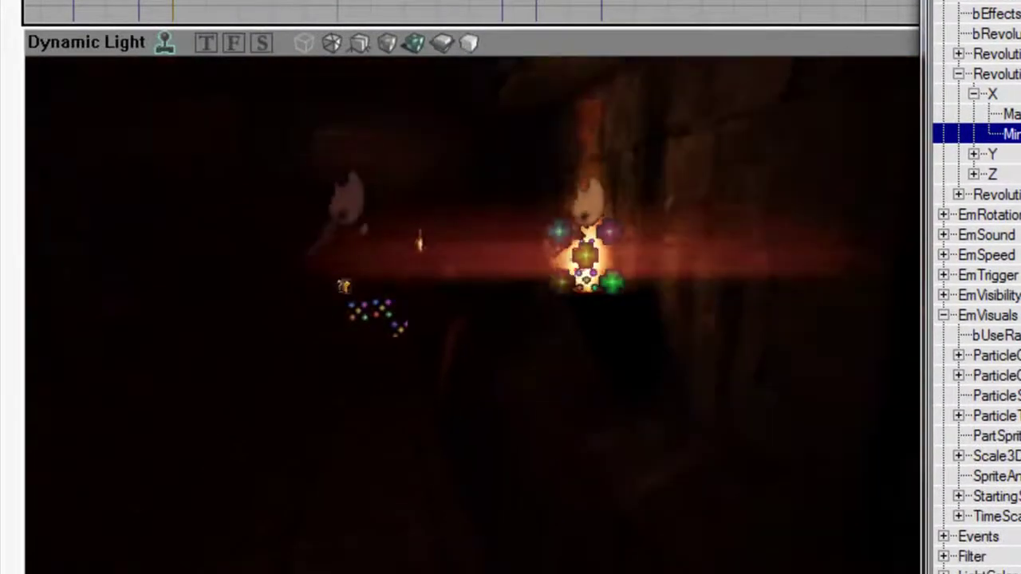
pyautogui.moveTo(471, 335); pyautogui.dragTo(470, 271)
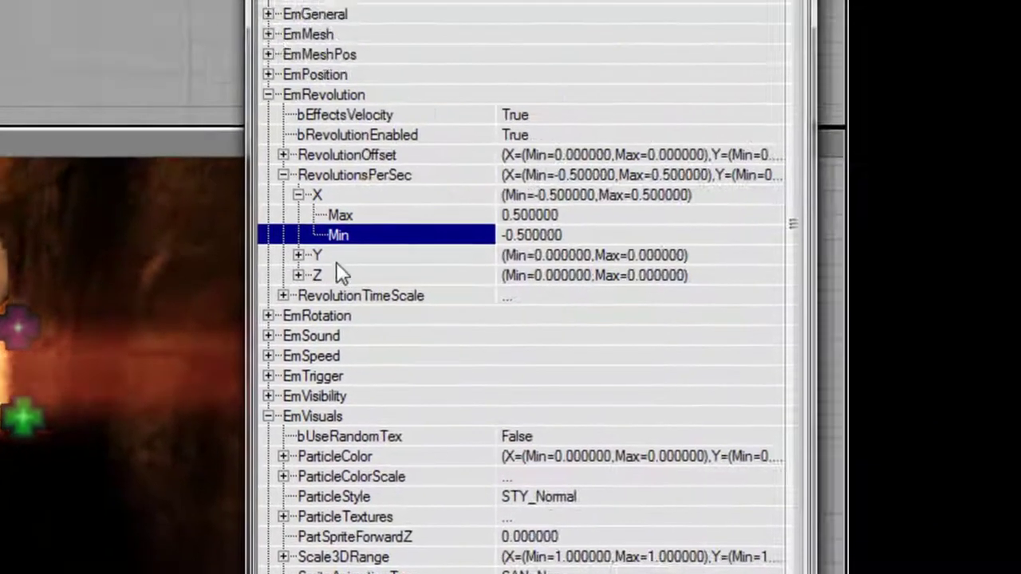
# Set the Y and Z ranges of RevolutionsPerSec to Max 0.5 and Min -0.5
pyautogui.click(824, 183)
pyautogui.press('Down')
pyautogui.write('0.5')
pyautogui.press('Down')
pyautogui.write('-0.5')
pyautogui.press('Down')
pyautogui.press('Right')
pyautogui.press('Down')
pyautogui.write('0.5')
pyautogui.press('Down')
pyautogui.write('0')
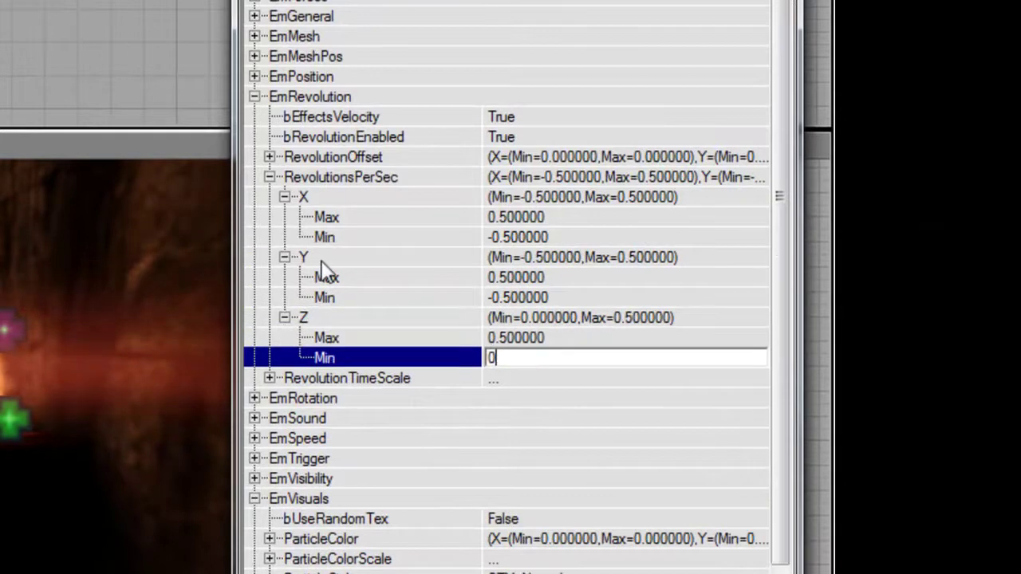
pyautogui.write('.5')
pyautogui.press('Return')
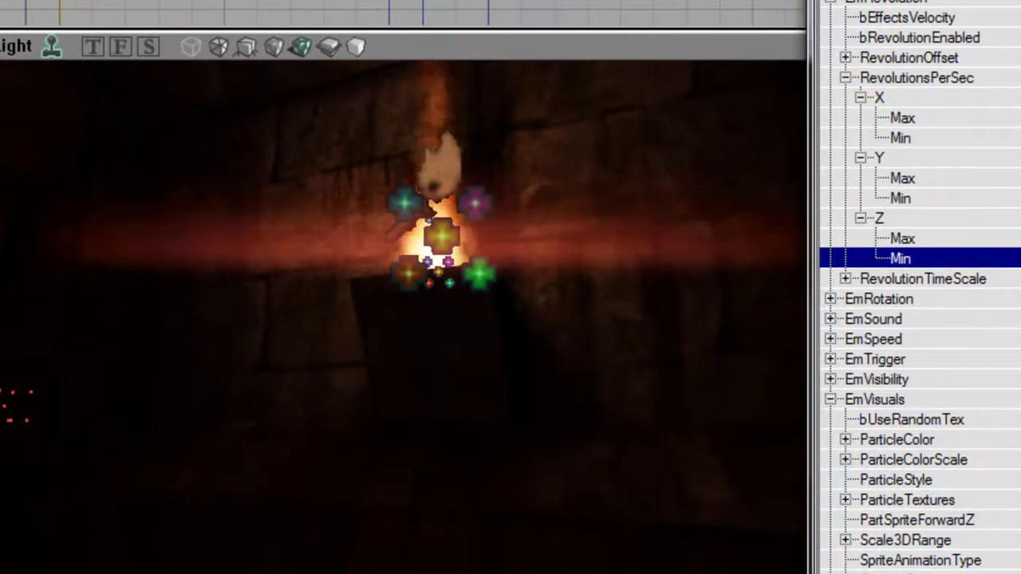
# Set bRelativeToMoveDir to True in EmRotation and check how the fireflies face around the brazier
pyautogui.doubleClick(891, 3)
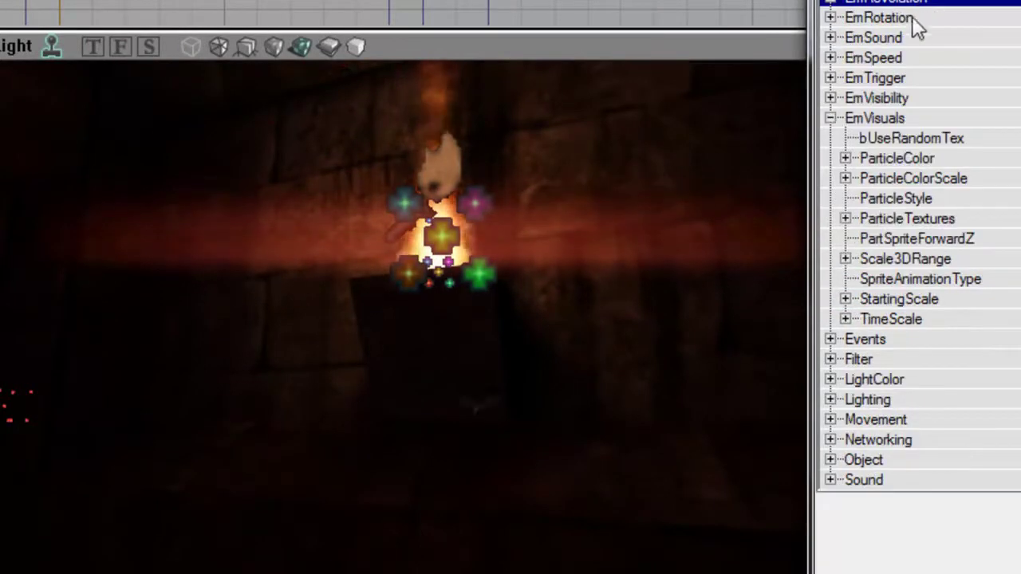
pyautogui.doubleClick(909, 19)
pyautogui.click(922, 37)
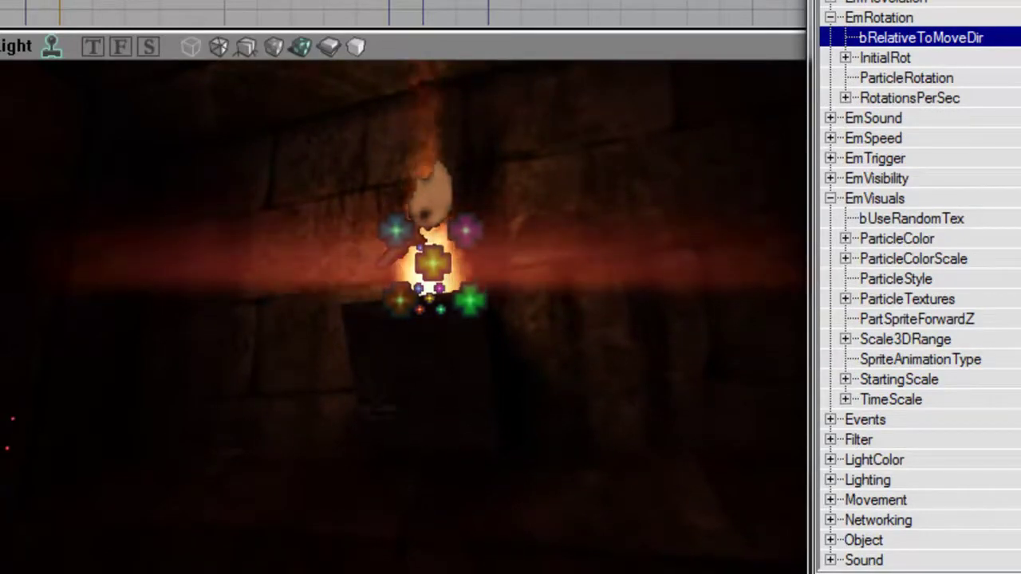
pyautogui.moveTo(403, 319); pyautogui.dragTo(414, 295, button='right')
pyautogui.moveTo(403, 319); pyautogui.dragTo(566, 291)
pyautogui.moveTo(537, 358); pyautogui.dragTo(681, 260)
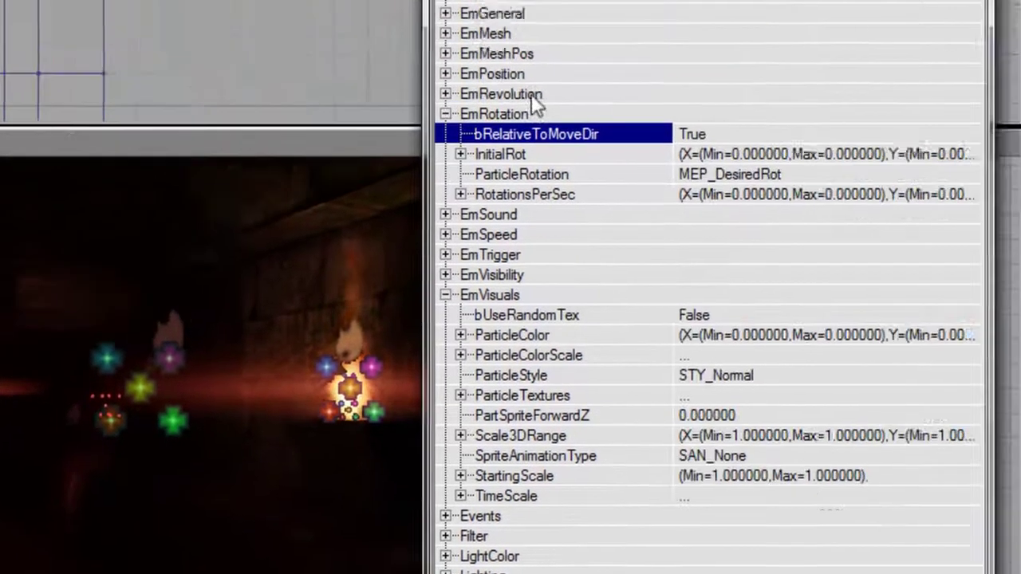
# Set bRevolutionEnabled in EmRevolution to False
pyautogui.doubleClick(319, 140)
pyautogui.click(365, 182)
pyautogui.click(368, 167)
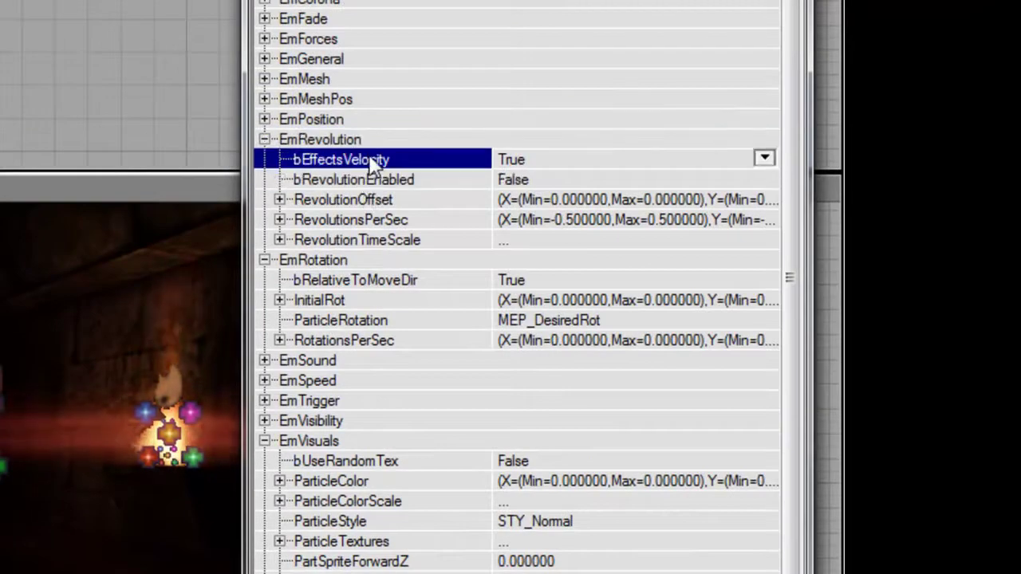
pyautogui.doubleClick(398, 141)
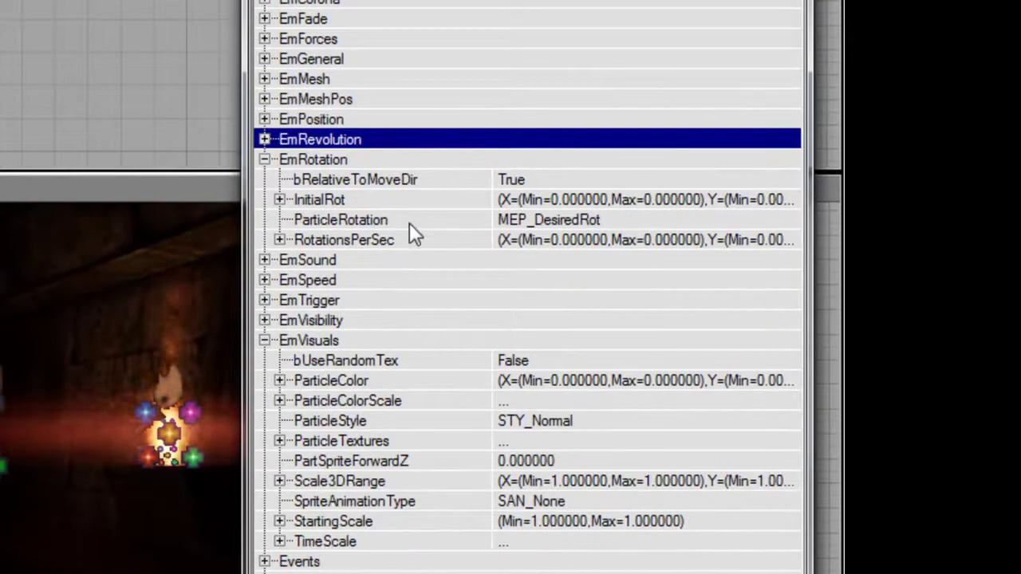
# Set both Max and Min of BoxLocation's X range in EmPosition to 0
pyautogui.doubleClick(351, 121)
pyautogui.doubleClick(351, 162)
pyautogui.click(355, 180)
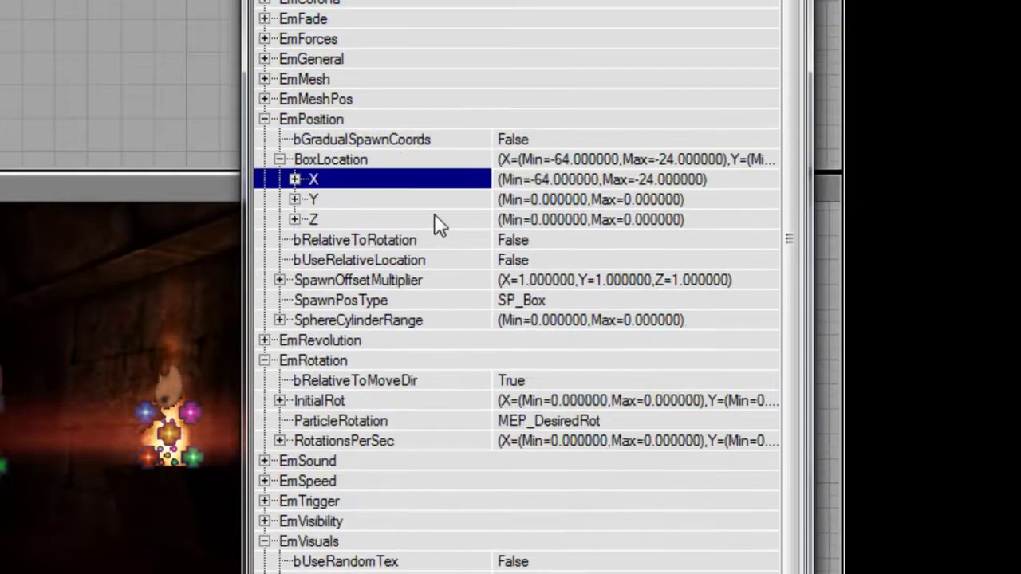
pyautogui.press('Return')
pyautogui.press('Down')
pyautogui.write('0')
pyautogui.press('Down')
pyautogui.write('0')
pyautogui.press('Up')
pyautogui.press('Up')
pyautogui.press('Up')
pyautogui.press('Left')
pyautogui.press('Left')
pyautogui.press('Left')
# Set the firefly emitter's MaxParticles in EmGeneral to 25
pyautogui.press('Up')
pyautogui.press('Up')
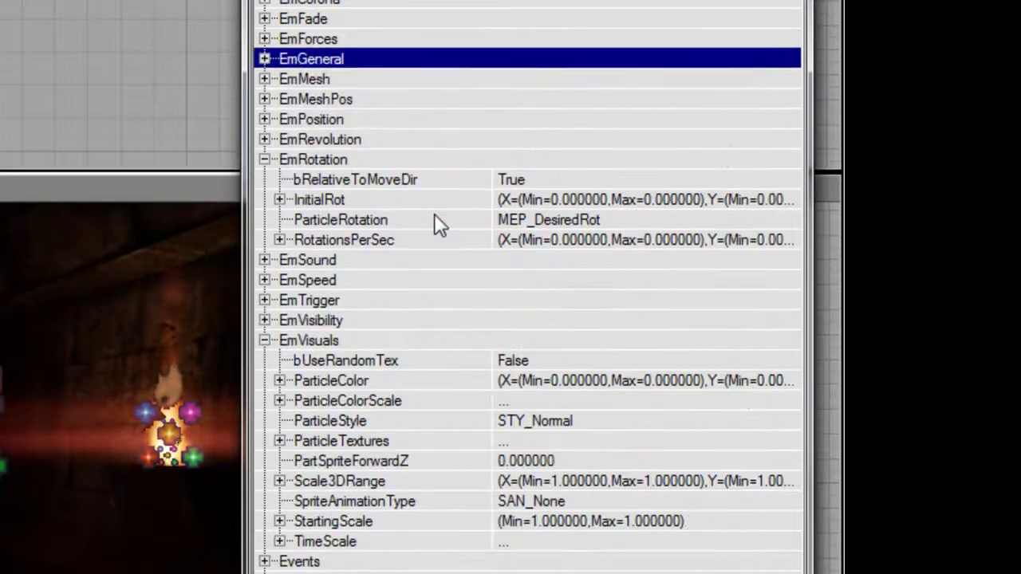
pyautogui.press('Up')
pyautogui.press('Right')
pyautogui.press('Down')
pyautogui.press('Down')
pyautogui.press('Down')
pyautogui.press('Down')
pyautogui.press('Down')
pyautogui.press('Down')
pyautogui.press('Down')
pyautogui.press('Down')
pyautogui.press('Down')
pyautogui.press('Down')
pyautogui.press('Down')
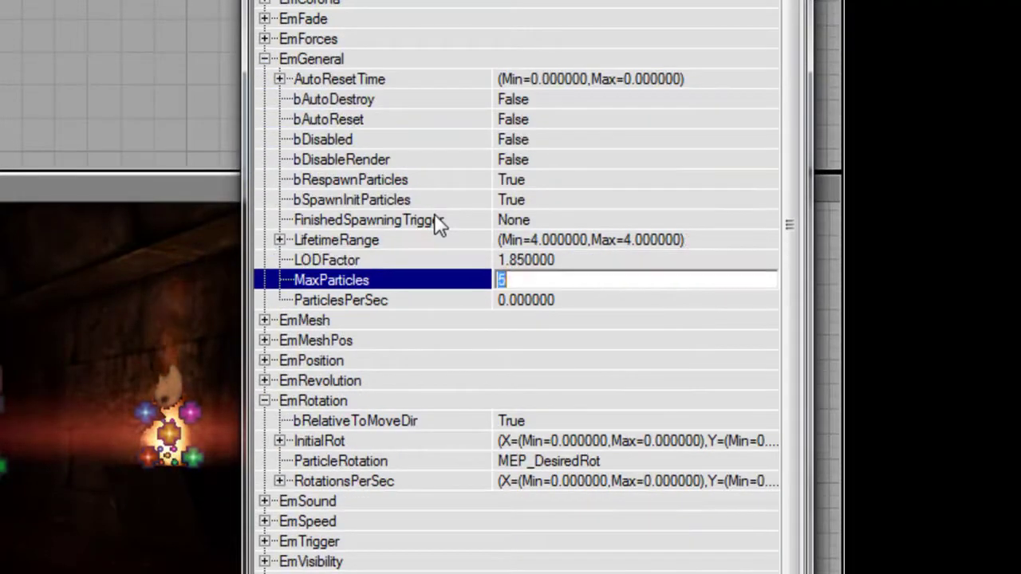
pyautogui.write('25')
# Set the firefly emitter's LifetimeRange in EmGeneral to Max 64 and Min 24, and collapse EmGeneral
pyautogui.press('Up')
pyautogui.press('Up')
pyautogui.press('Right')
pyautogui.press('Down')
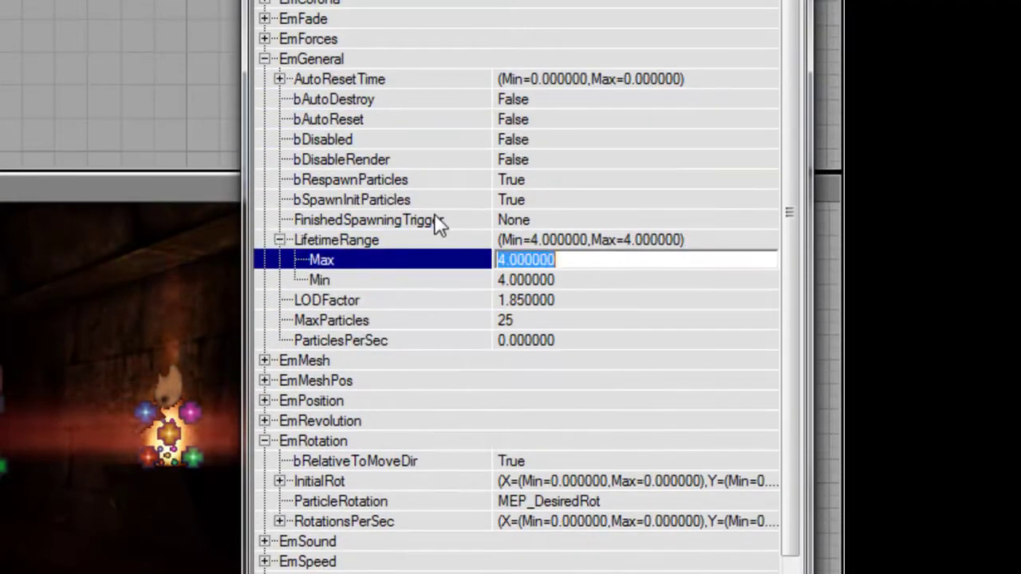
pyautogui.write('64')
pyautogui.press('Down')
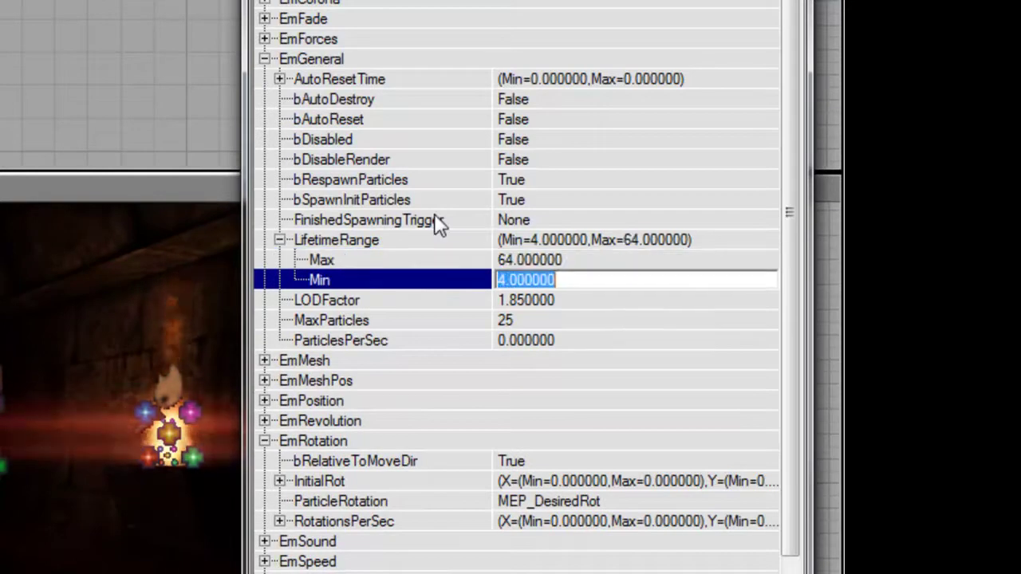
pyautogui.press('Return')
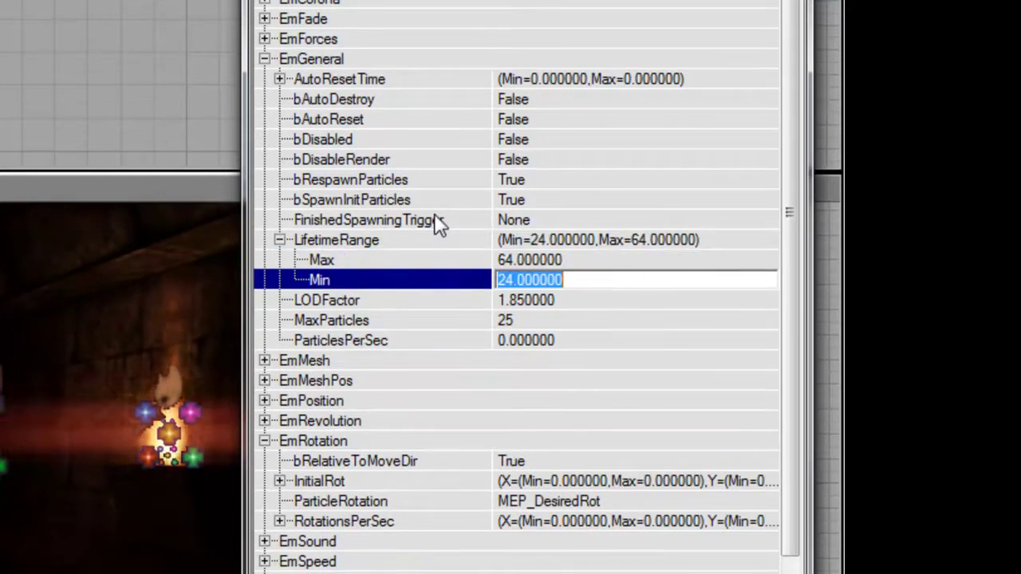
pyautogui.press('Up')
pyautogui.press('Up')
pyautogui.press('Left')
pyautogui.press('Up')
pyautogui.press('Up')
pyautogui.press('Up')
pyautogui.press('Up')
pyautogui.press('Up')
pyautogui.press('Up')
pyautogui.press('Up')
pyautogui.press('Up')
pyautogui.press('Up')
pyautogui.press('Left')
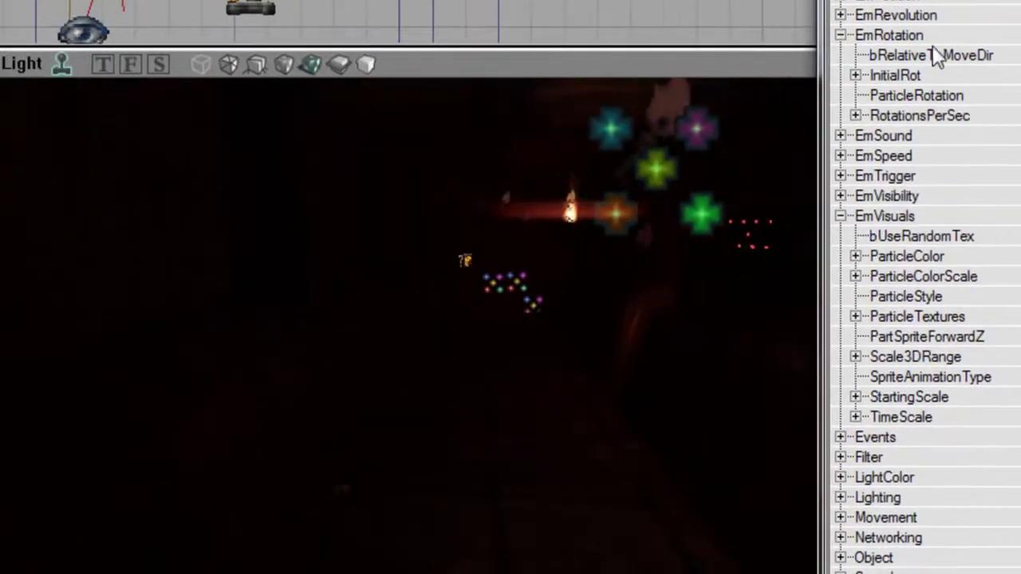
# Collapse EmRotation and set both Max and Min of BoxVelocity's X range in EmSpeed to 64
pyautogui.doubleClick(930, 42)
pyautogui.doubleClick(928, 77)
pyautogui.doubleClick(926, 114)
pyautogui.click(928, 135)
pyautogui.press('Right')
pyautogui.press('Down')
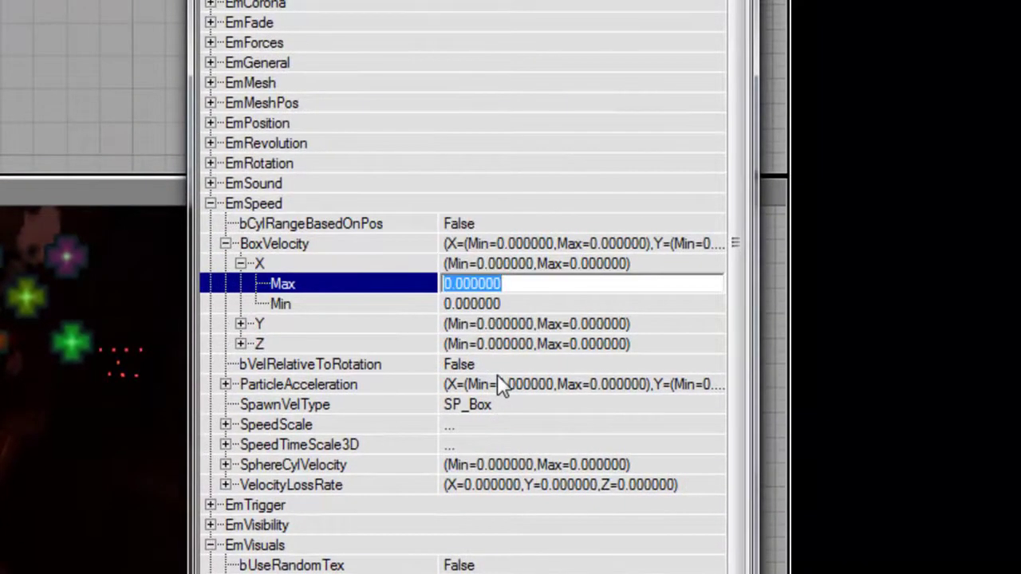
pyautogui.write('64')
pyautogui.press('Down')
pyautogui.write('64')
pyautogui.press('Return')
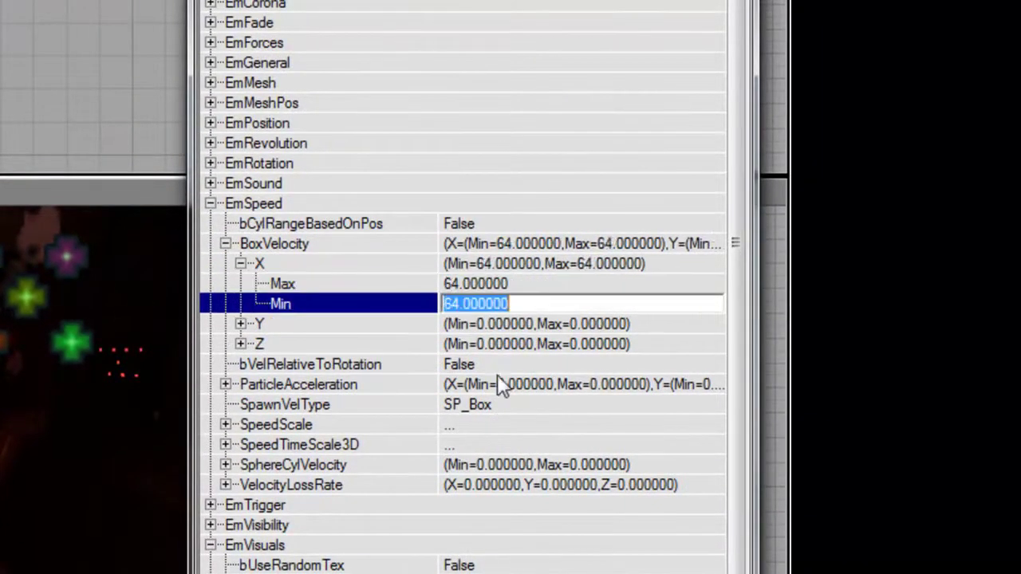
# Set BoxVelocity's Y and Z ranges to Max 32 and Min -32, and watch the fireflies in the corridor
pyautogui.press('Down')
pyautogui.press('Right')
pyautogui.press('Down')
pyautogui.write('32')
pyautogui.press('Down')
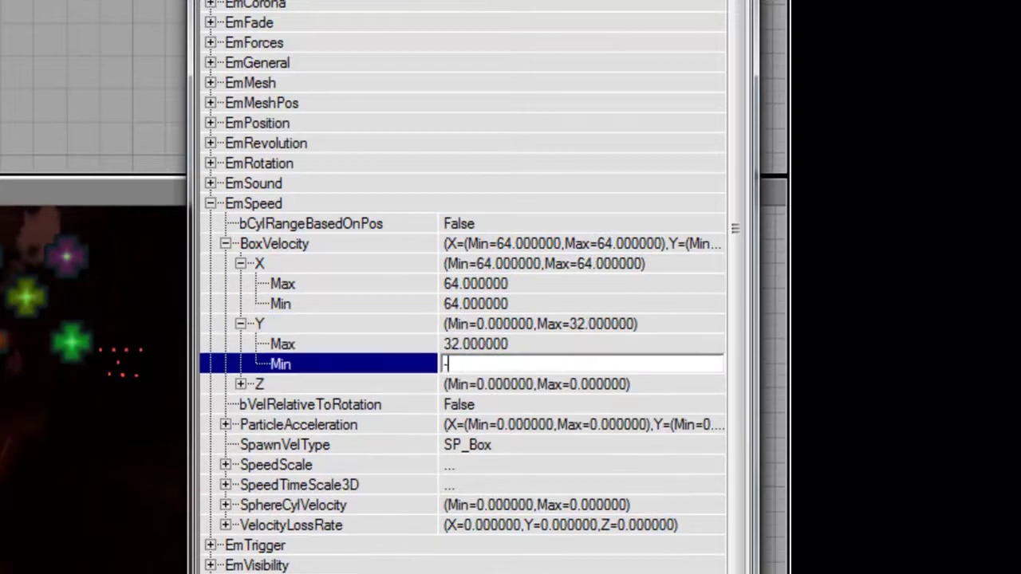
pyautogui.press('Down')
pyautogui.press('Right')
pyautogui.press('Down')
pyautogui.write('32')
pyautogui.press('Down')
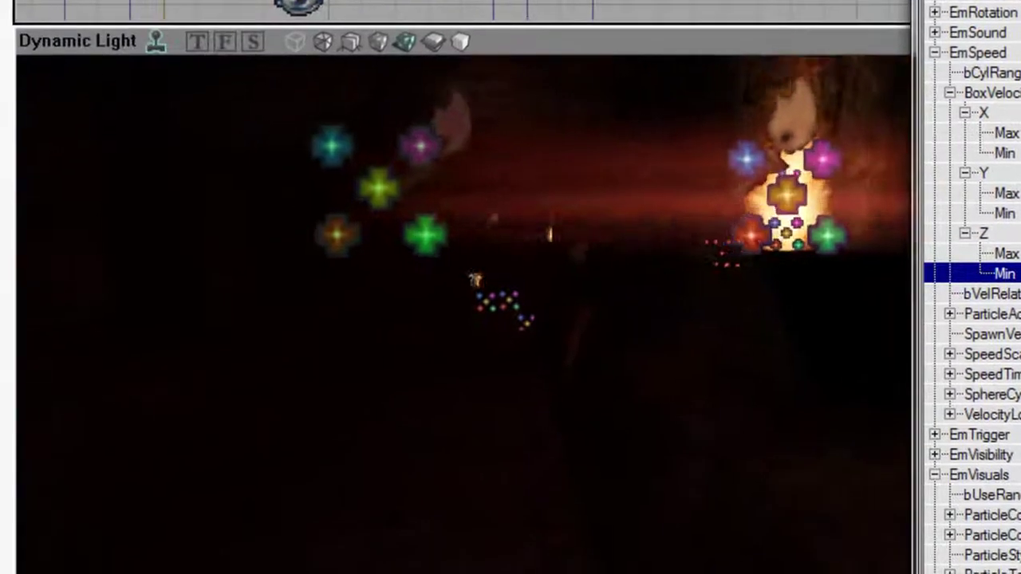
pyautogui.moveTo(463, 335); pyautogui.dragTo(686, 303)
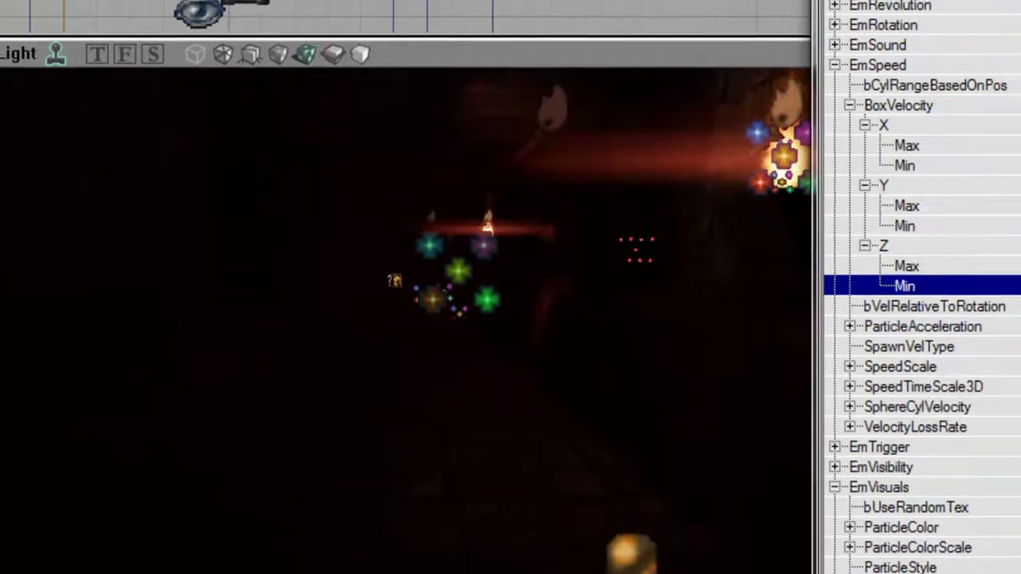
# Set BoxVelocity's X Min to -64 and both Max and Min of its Y range to 64
pyautogui.click(664, 202)
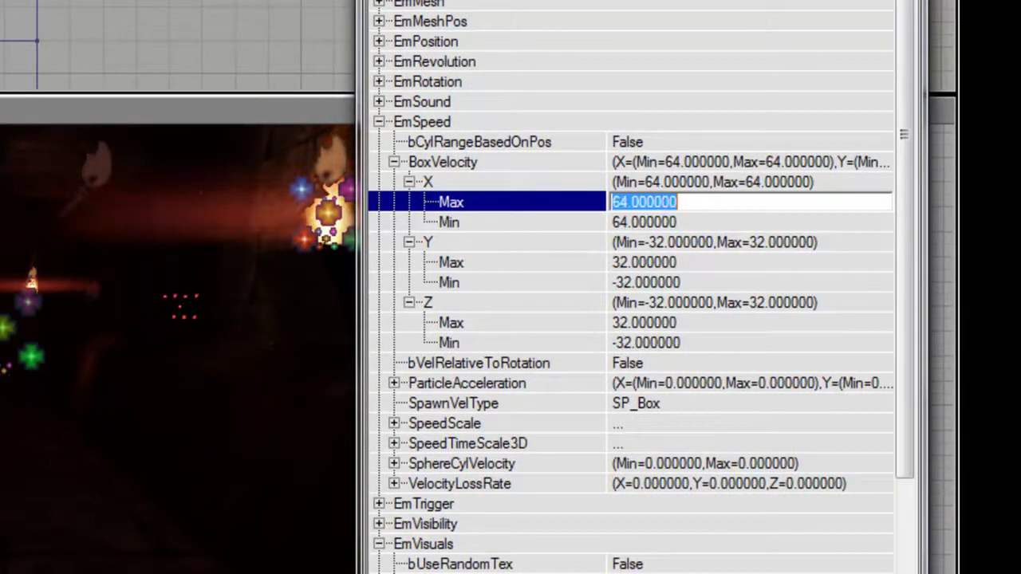
pyautogui.moveTo(402, 300)
pyautogui.mouseDown()
pyautogui.moveTo(428, 239)
pyautogui.moveTo(478, 239)
pyautogui.mouseUp()
pyautogui.moveTo(682, 174); pyautogui.dragTo(684, 213)
pyautogui.click(684, 216)
pyautogui.write('-64')
pyautogui.press('Tab')
pyautogui.press('Tab')
pyautogui.write('64')
pyautogui.press('Tab')
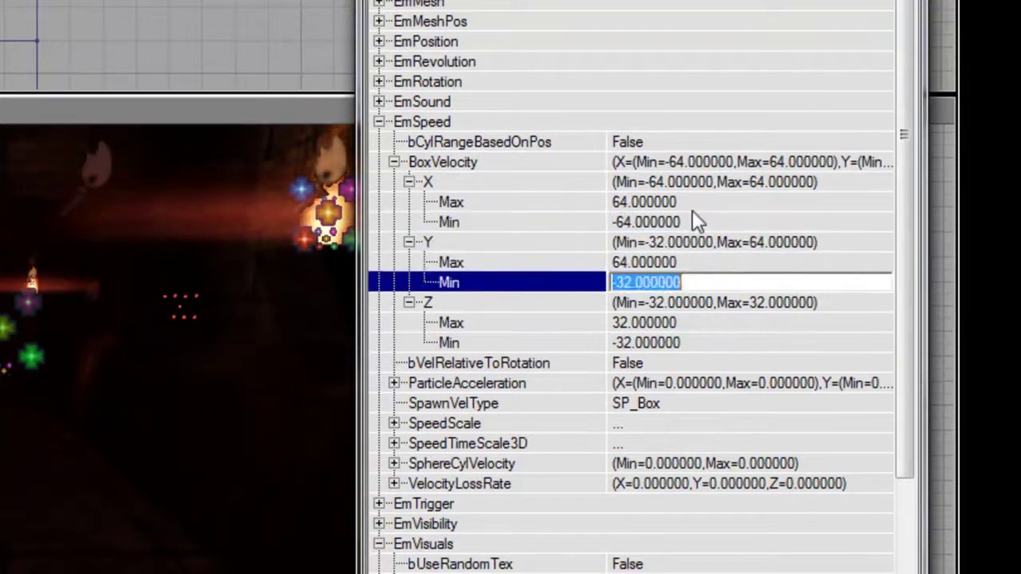
pyautogui.write('64')
pyautogui.press('Tab')
# Set BoxVelocity's Z range to Max 64 and Min -64, and watch the fireflies spread
pyautogui.press('Tab')
pyautogui.write('64')
pyautogui.press('Tab')
pyautogui.write('-64')
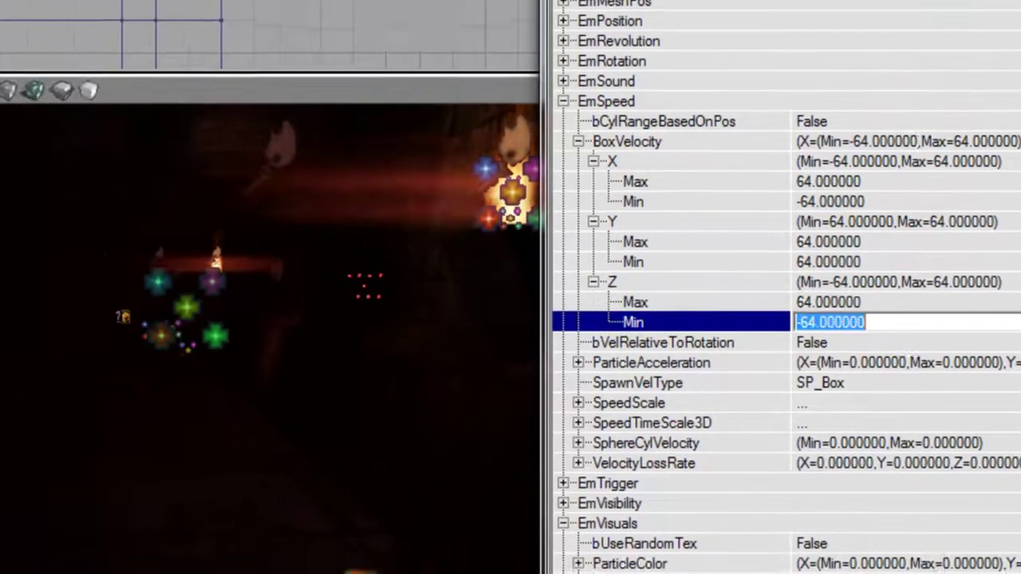
pyautogui.moveTo(196, 285); pyautogui.dragTo(196, 246)
pyautogui.press('Down')
pyautogui.moveTo(680, 282); pyautogui.dragTo(680, 282)
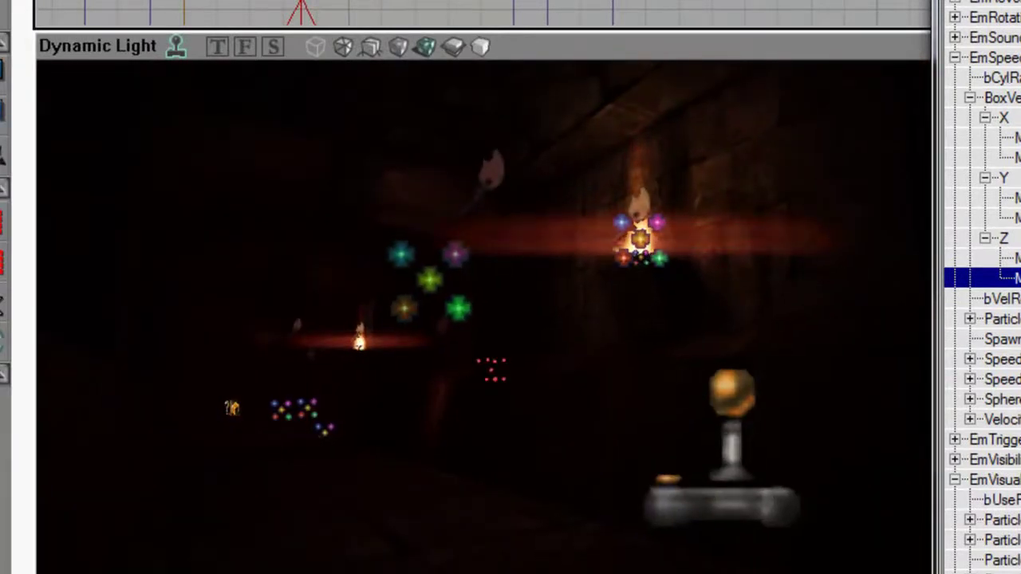
# Set MaxParticles in EmGeneral to 500 and look around the corridor for the fireflies
pyautogui.scroll(4, 981, 287)
pyautogui.click(996, 208)
pyautogui.write('500')
pyautogui.press('Return')
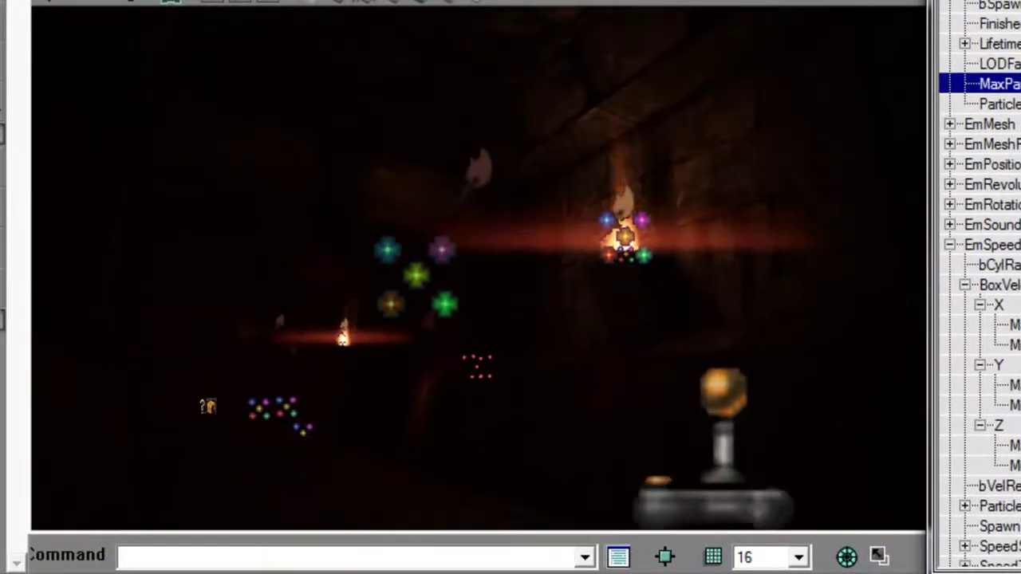
pyautogui.moveTo(478, 271); pyautogui.dragTo(591, 191, button='right')
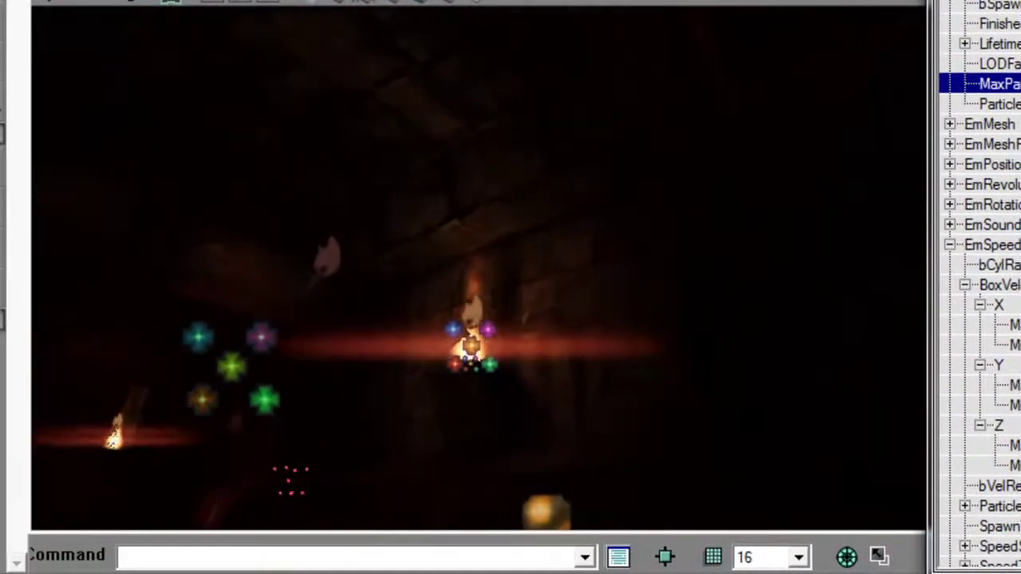
pyautogui.moveTo(479, 271); pyautogui.dragTo(414, 239)
pyautogui.moveTo(414, 239); pyautogui.dragTo(479, 303, button='right')
pyautogui.moveTo(479, 271); pyautogui.dragTo(542, 167)
pyautogui.moveTo(478, 271); pyautogui.dragTo(594, 256, button='right')
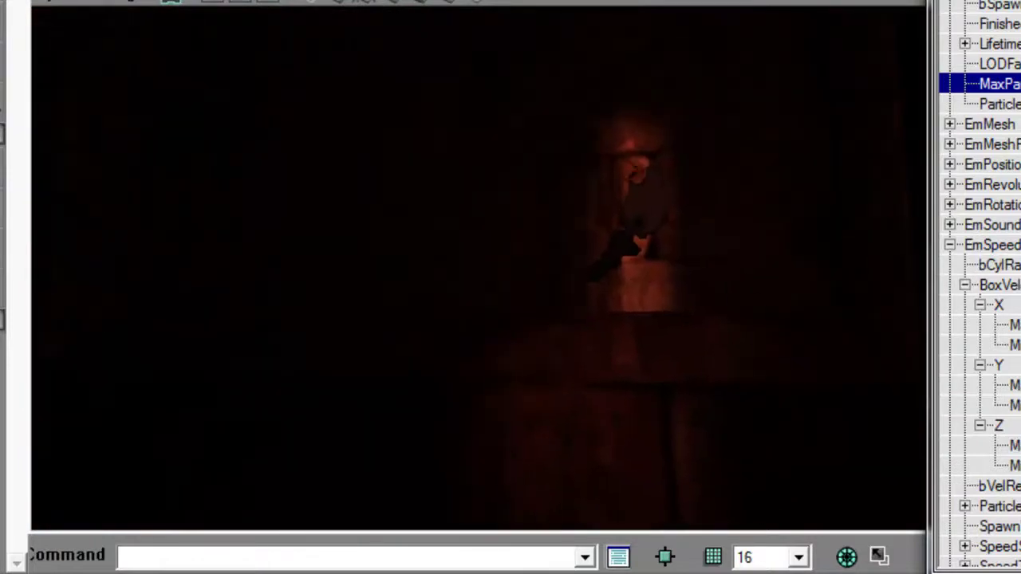
# Try MaxParticles at 50, set it back to 25, and collapse EmGeneral
pyautogui.click(773, 215)
pyautogui.write('50')
pyautogui.press('Return')
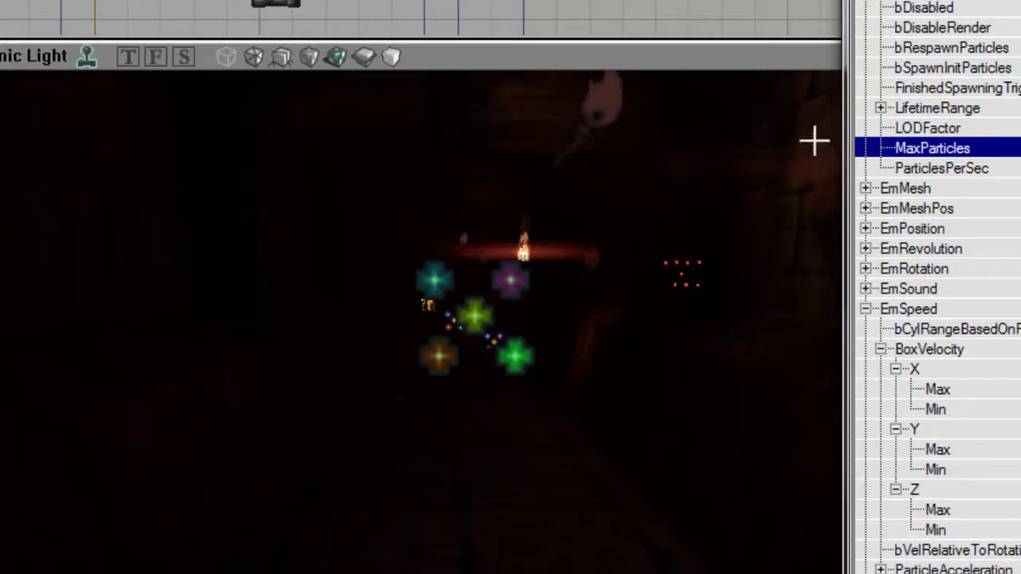
pyautogui.write('25')
pyautogui.press('Return')
pyautogui.doubleClick(378, 93)
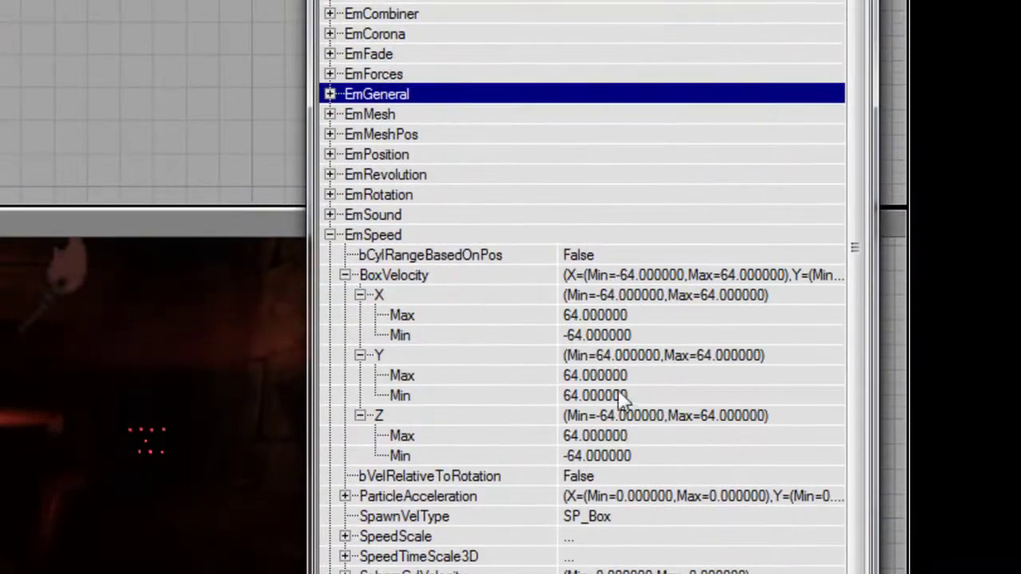
# Set both Max and Min of BoxVelocity's Z range to 0
pyautogui.click(607, 455)
pyautogui.write('0')
pyautogui.press('Return')
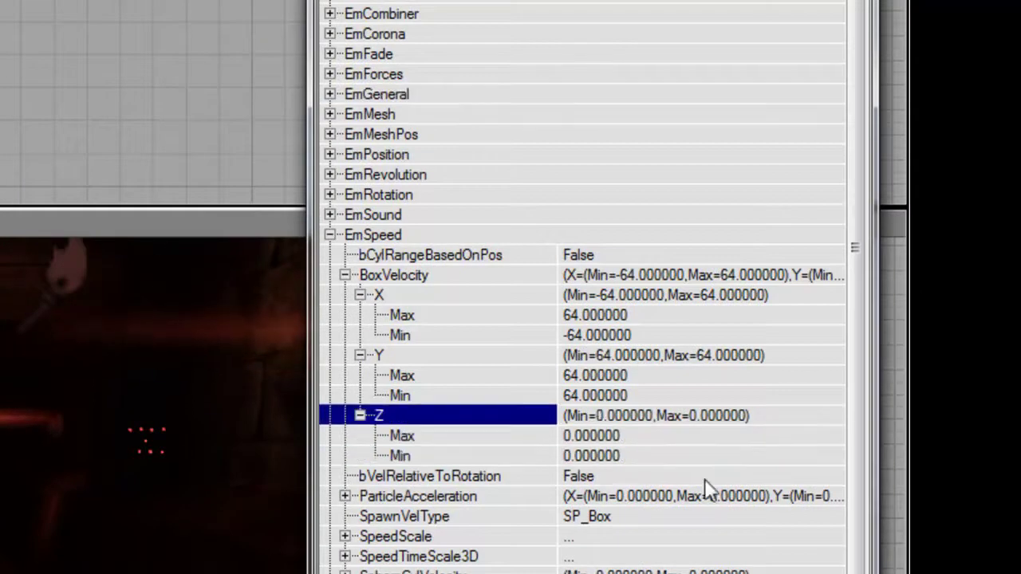
pyautogui.click(509, 271)
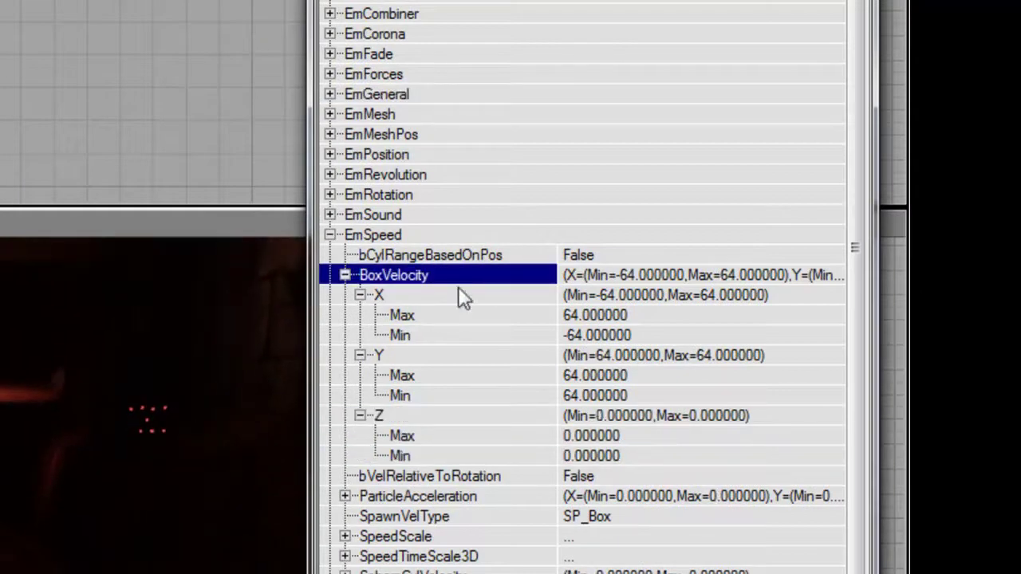
# Set both Max and Min of BoxVelocity's Y range to -64 and watch the fireflies fly down the corridor
pyautogui.click(615, 376)
pyautogui.press('Down')
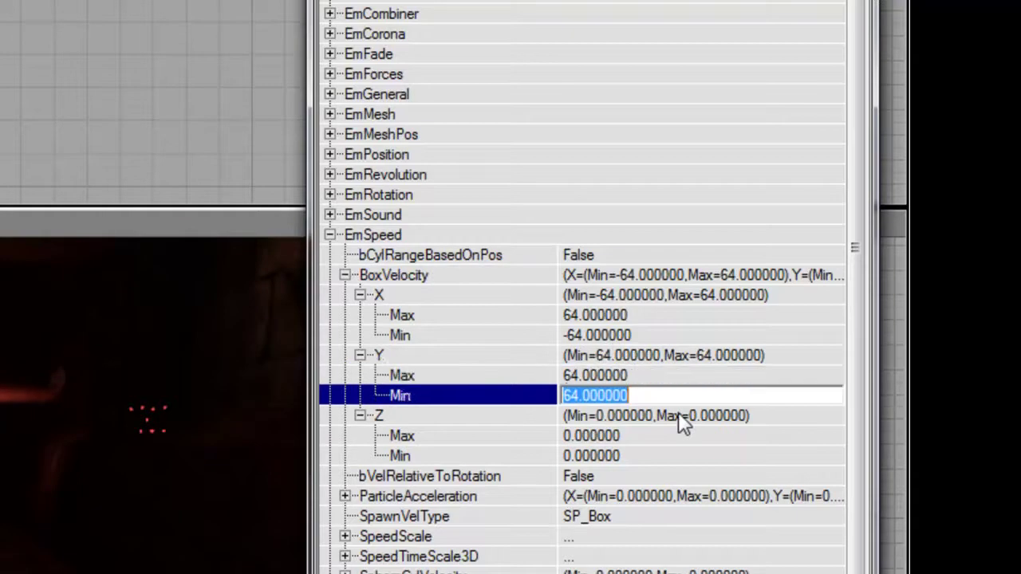
pyautogui.write('-64')
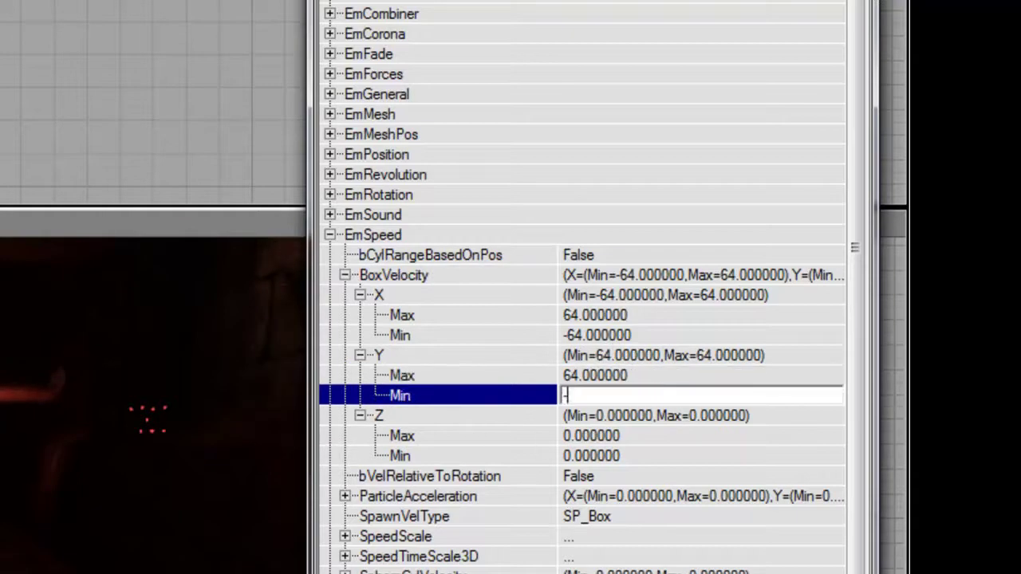
pyautogui.press('Up')
pyautogui.write('-64')
pyautogui.press('Return')
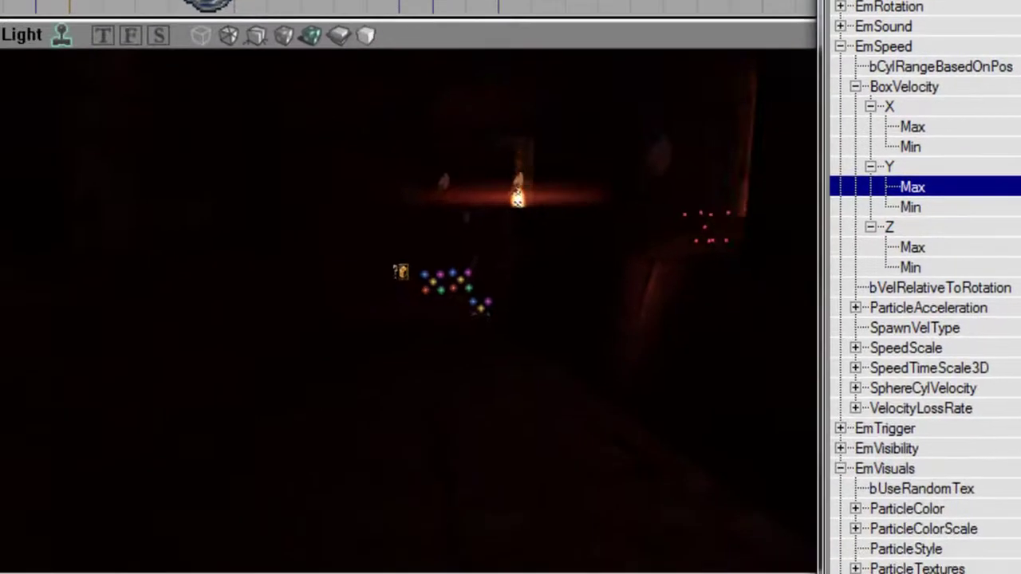
pyautogui.moveTo(461, 311); pyautogui.dragTo(462, 251)
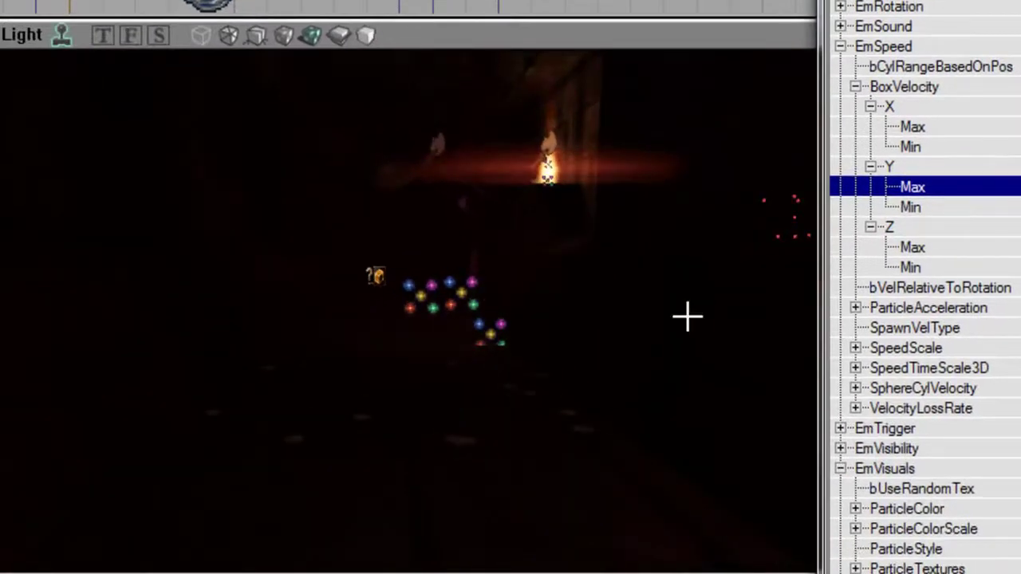
# Set both Max and Min of BoxVelocity's Y range to -128, and switch the 3D view to textured display
pyautogui.press('Down')
pyautogui.write('-128')
pyautogui.press('Return')
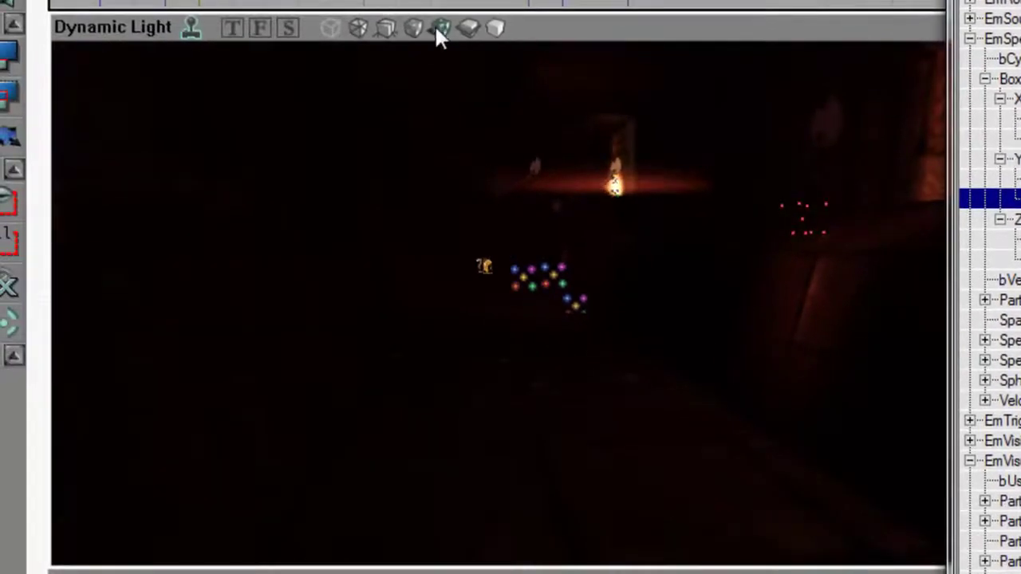
pyautogui.click(437, 29)
pyautogui.moveTo(553, 256); pyautogui.dragTo(555, 204)
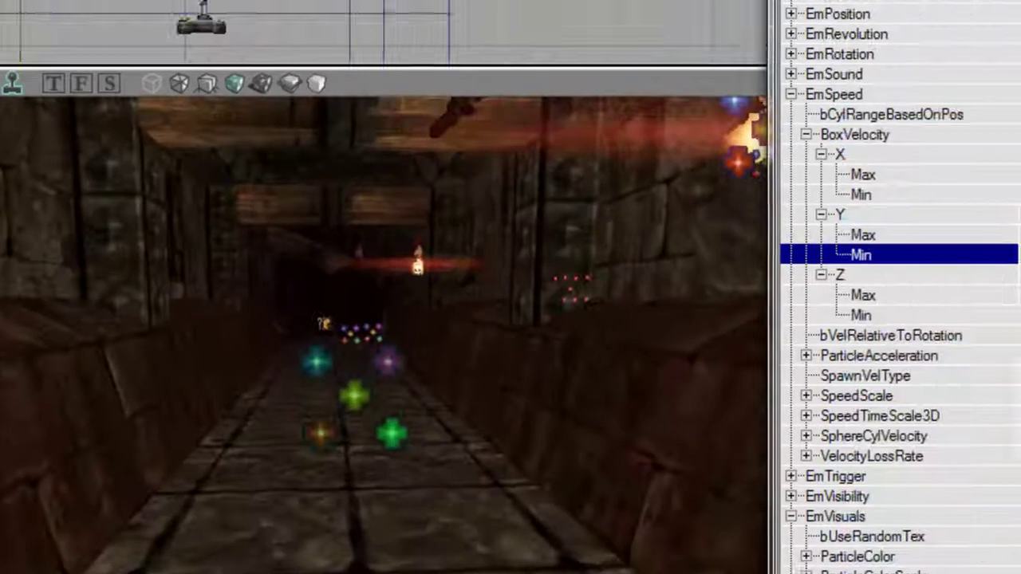
# Set BoxVelocity's X range to Max 128 and Min -128
pyautogui.click(996, 175)
pyautogui.write('128')
pyautogui.press('Down')
pyautogui.write('-128')
pyautogui.press('Return')
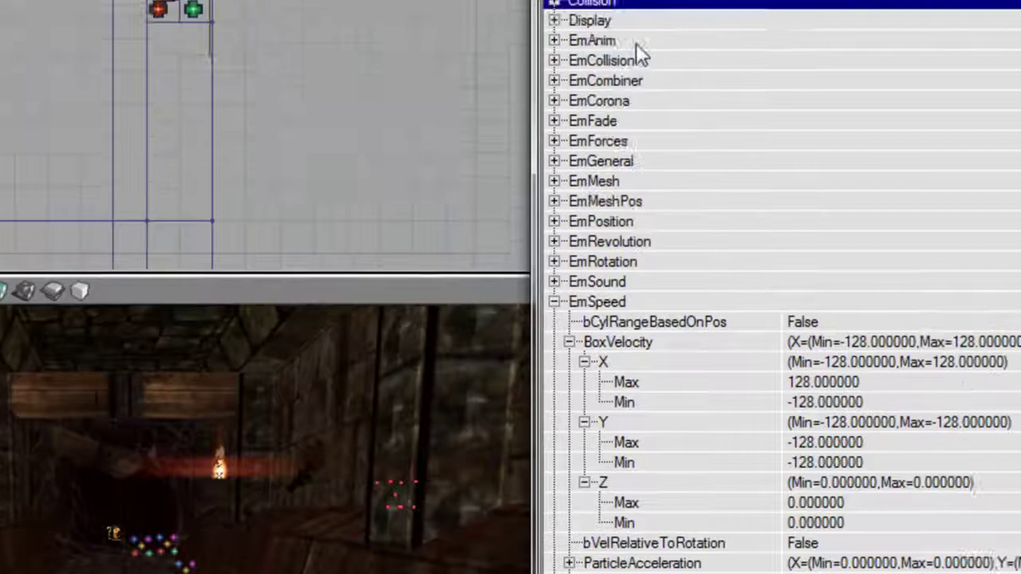
# Set ParticleBounchyness Z in EmCollision to 0.2 and collapse EmCollision
pyautogui.click(637, 42)
pyautogui.doubleClick(488, 169)
pyautogui.doubleClick(486, 169)
pyautogui.doubleClick(482, 185)
pyautogui.click(519, 227)
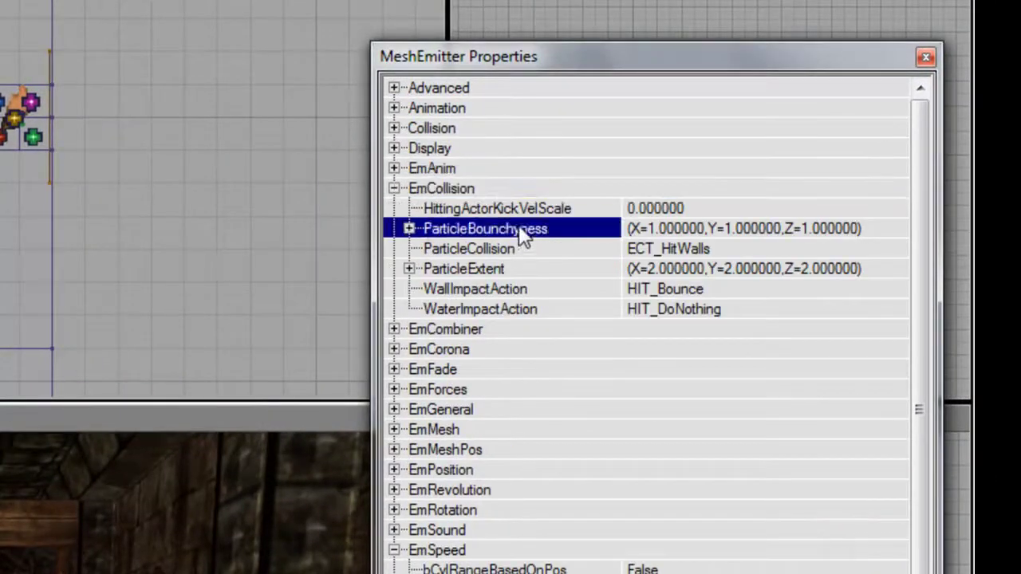
pyautogui.doubleClick(519, 229)
pyautogui.press('Down')
pyautogui.press('Down')
pyautogui.press('Down')
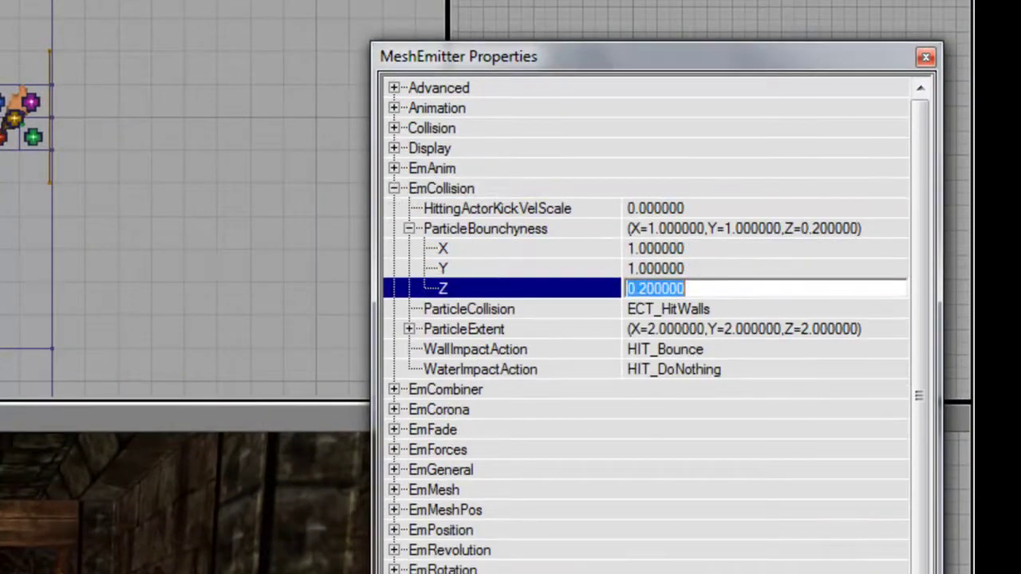
pyautogui.doubleClick(471, 190)
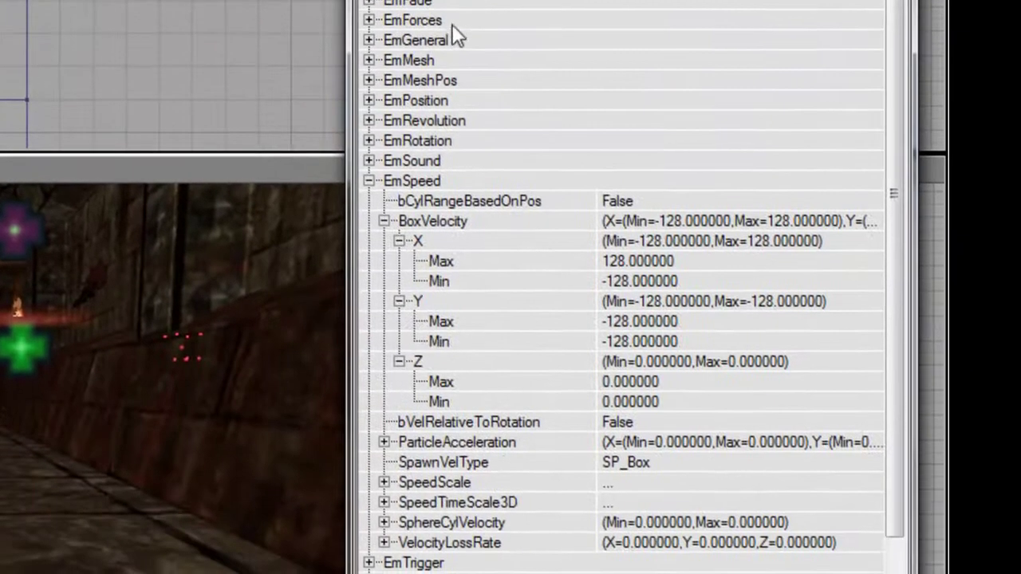
# Set BoxLocation's Z range in EmPosition to Max 32 and Min -32, and watch the fireflies along the corridor
pyautogui.doubleClick(451, 100)
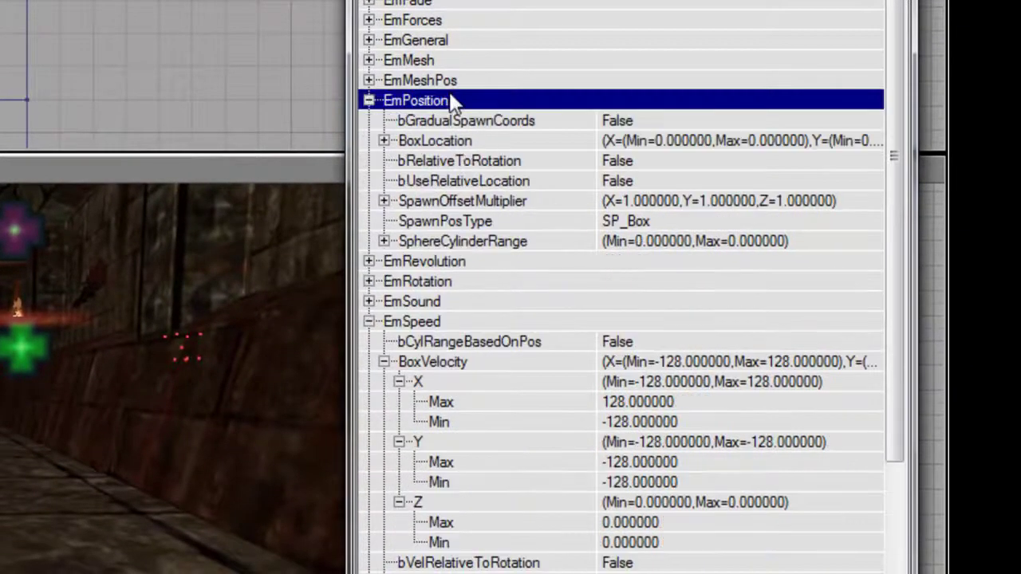
pyautogui.doubleClick(466, 141)
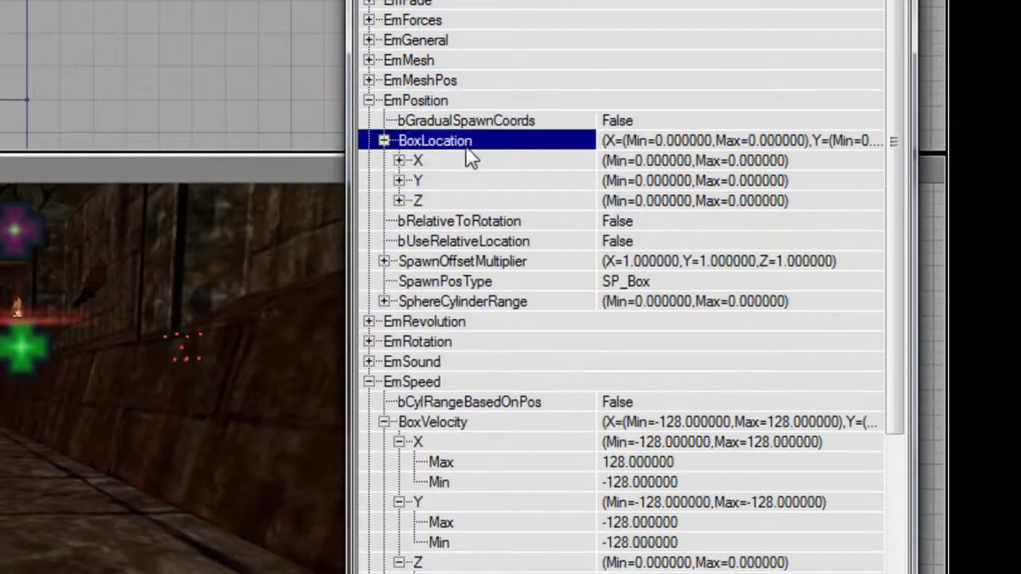
pyautogui.press('Down')
pyautogui.press('Down')
pyautogui.press('Down')
pyautogui.press('Down')
pyautogui.press('Up')
pyautogui.press('Right')
pyautogui.press('Down')
pyautogui.write('32')
pyautogui.press('Down')
pyautogui.write('-32')
pyautogui.press('Up')
pyautogui.press('Up')
pyautogui.press('Left')
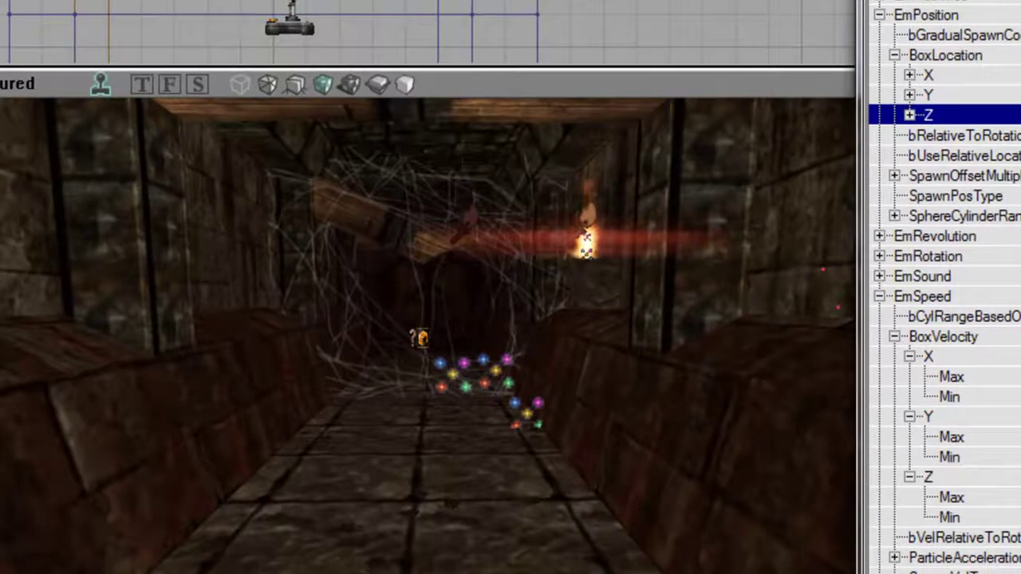
pyautogui.moveTo(426, 319); pyautogui.dragTo(410, 471)
pyautogui.moveTo(499, 295); pyautogui.dragTo(492, 196)
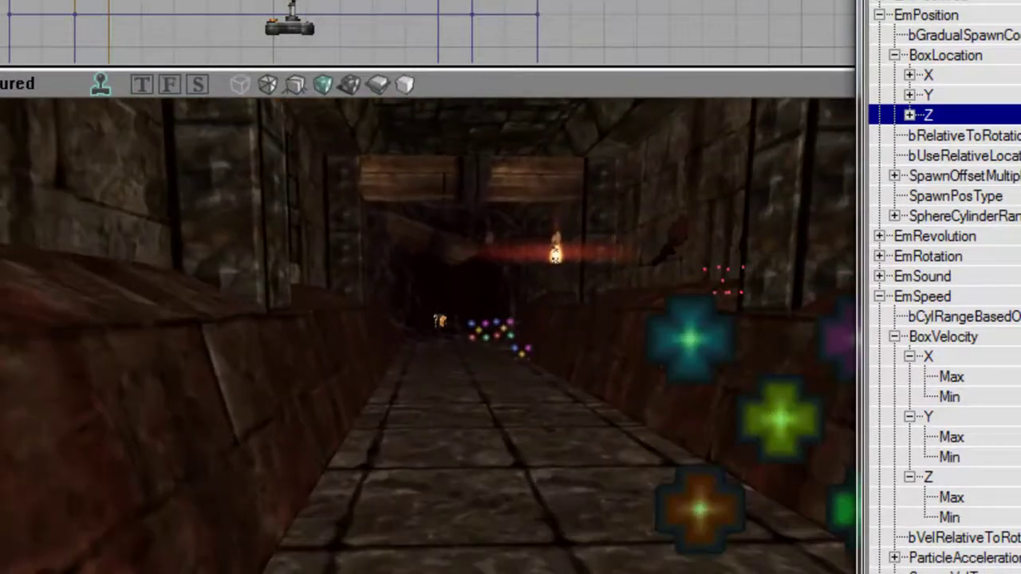
pyautogui.moveTo(495, 319); pyautogui.dragTo(494, 225)
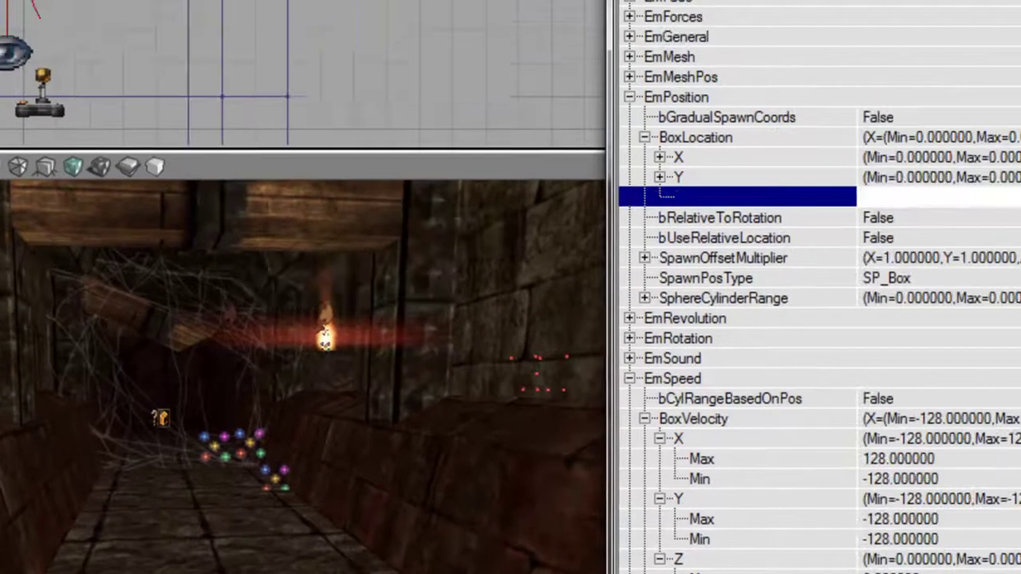
# Review the ParticleBounchyness values in EmCollision and examine the fireflies along the corridor up to the wooden door
pyautogui.click(296, 72)
pyautogui.click(310, 114)
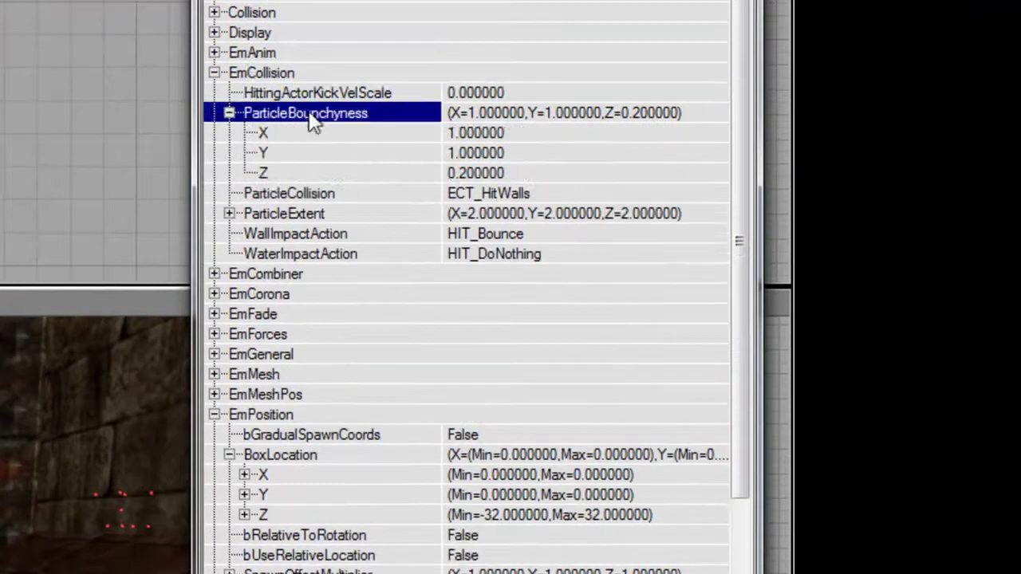
pyautogui.click(374, 176)
pyautogui.moveTo(94, 406)
pyautogui.mouseDown()
pyautogui.moveTo(94, 471)
pyautogui.moveTo(89, 403)
pyautogui.mouseUp()
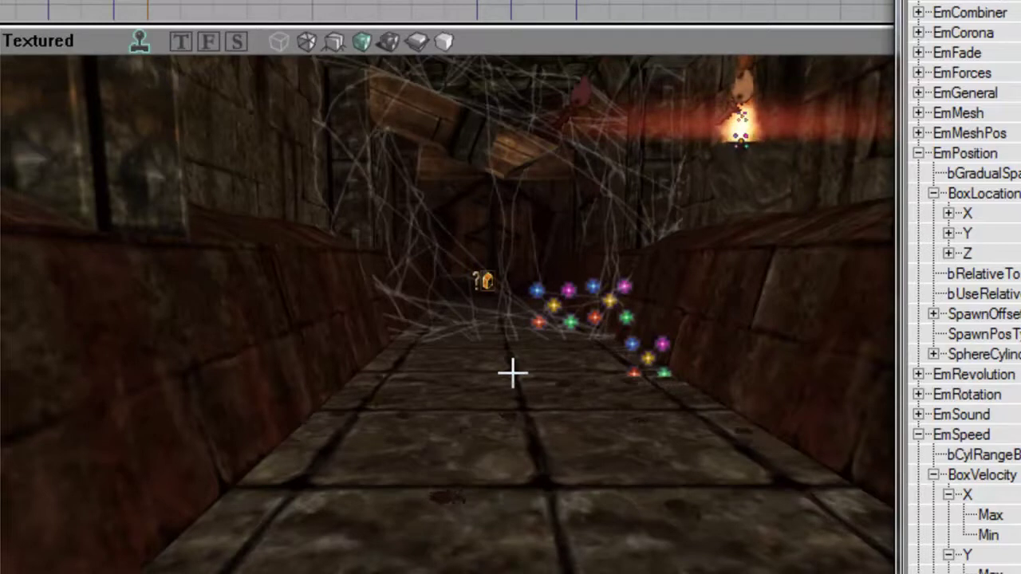
pyautogui.moveTo(513, 372); pyautogui.dragTo(513, 231)
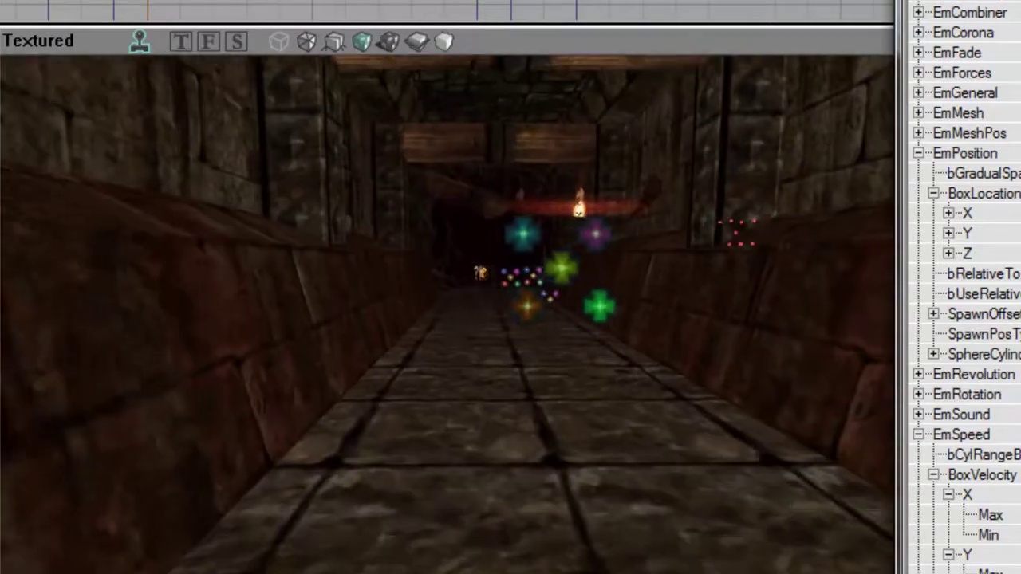
pyautogui.moveTo(446, 319); pyautogui.dragTo(451, 263)
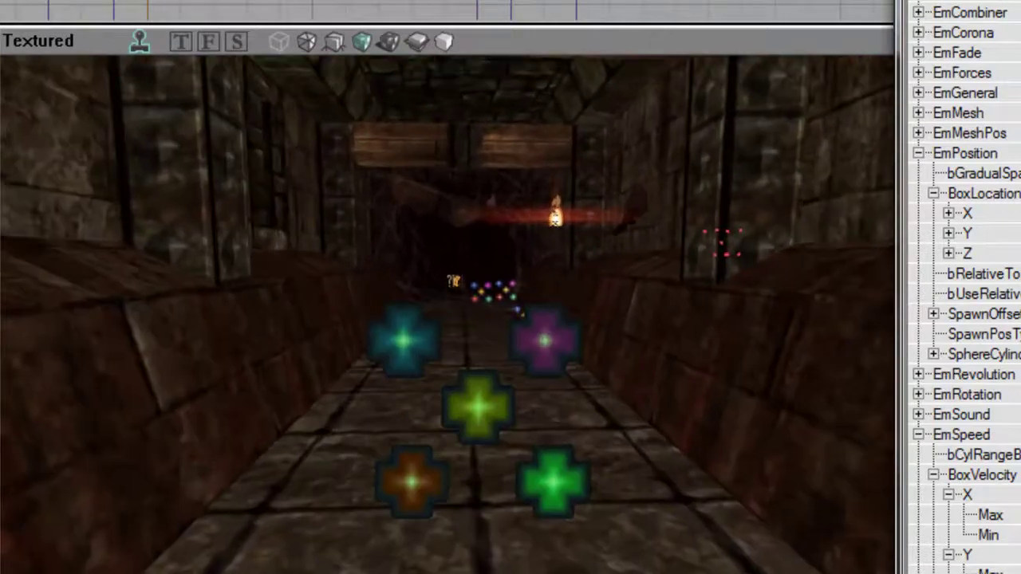
pyautogui.moveTo(397, 418); pyautogui.dragTo(397, 403)
pyautogui.moveTo(558, 443); pyautogui.dragTo(568, 392)
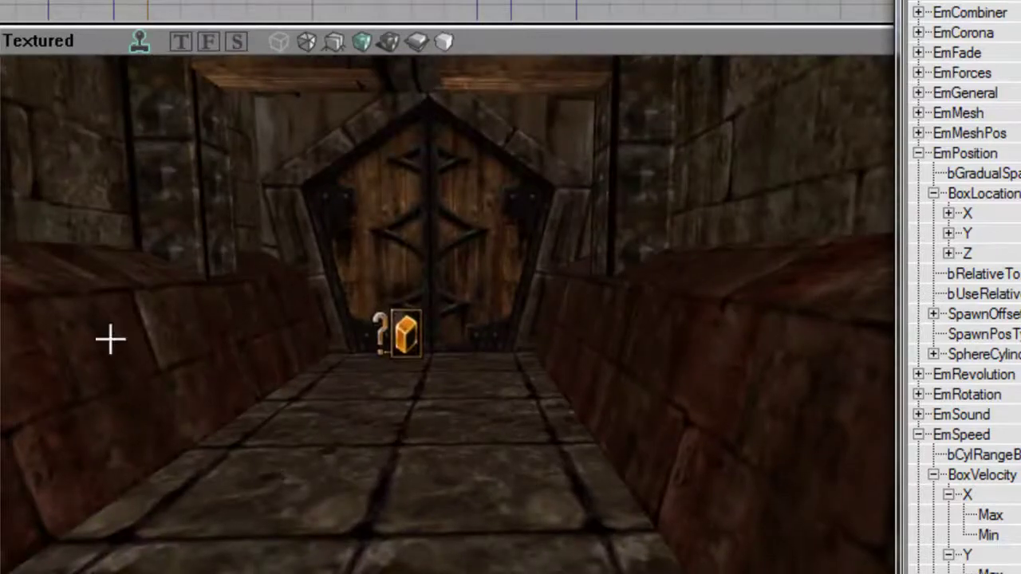
pyautogui.moveTo(576, 430); pyautogui.dragTo(584, 462)
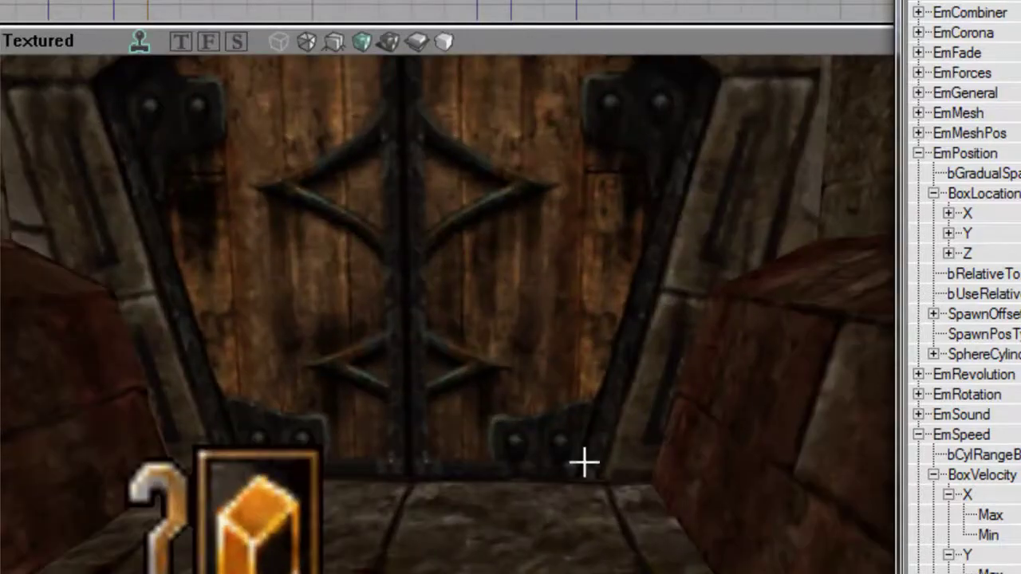
pyautogui.moveTo(598, 413); pyautogui.dragTo(600, 451)
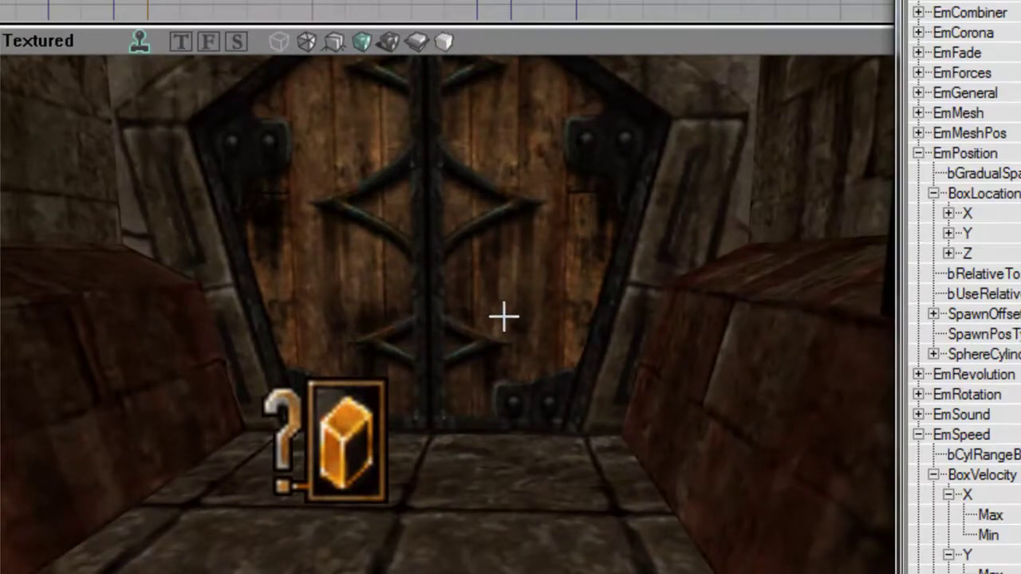
pyautogui.moveTo(605, 308); pyautogui.dragTo(595, 347)
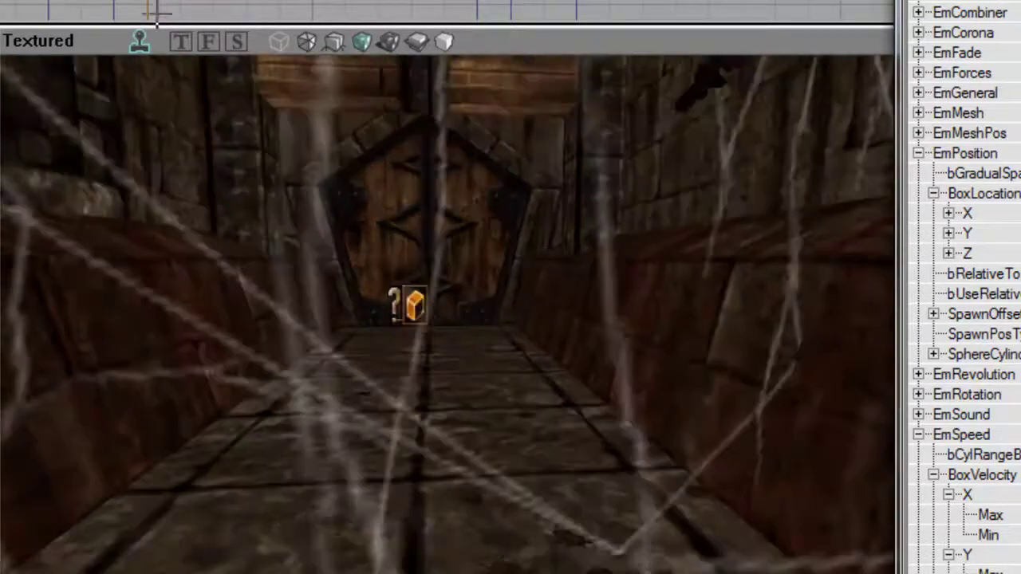
# Switch the 3D view to dynamic light display and watch the particles moving through the dark corridor
pyautogui.click(386, 42)
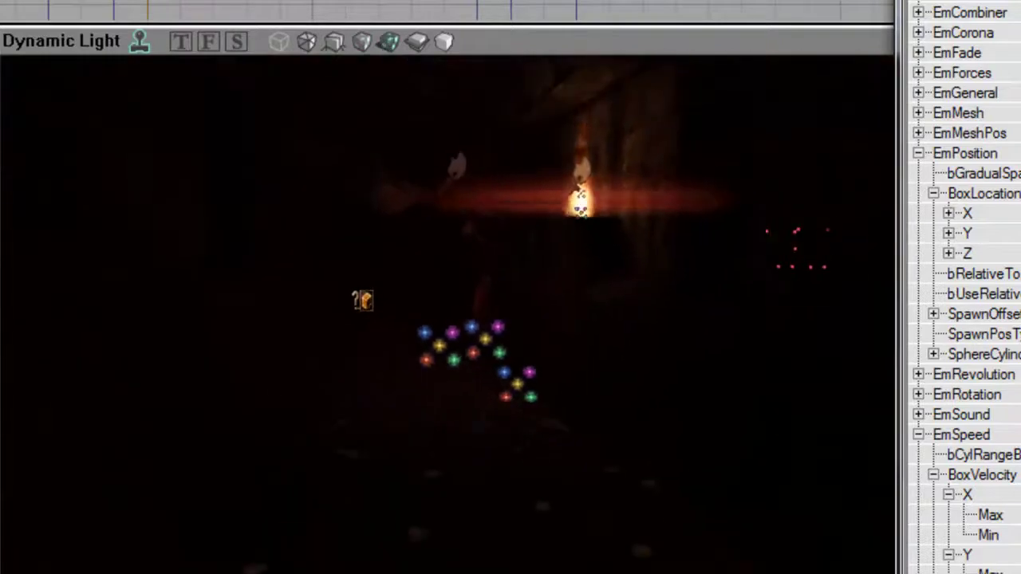
pyautogui.moveTo(447, 311); pyautogui.dragTo(453, 333)
pyautogui.moveTo(453, 333)
pyautogui.mouseDown(button='right')
pyautogui.moveTo(458, 322)
pyautogui.moveTo(457, 344)
pyautogui.mouseUp(button='right')
pyautogui.moveTo(457, 344); pyautogui.dragTo(458, 363)
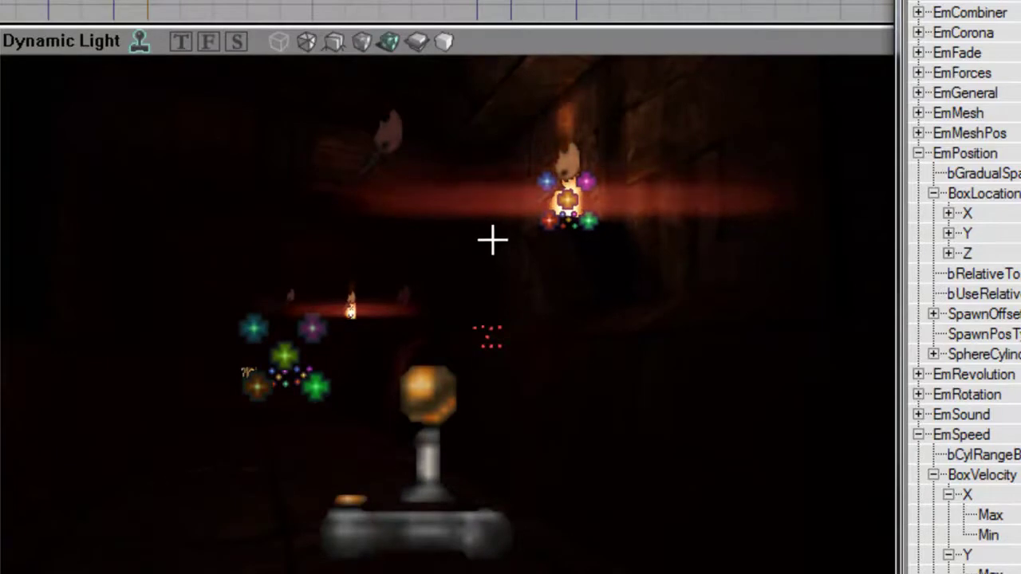
pyautogui.moveTo(492, 239); pyautogui.dragTo(479, 258, button='right')
pyautogui.moveTo(479, 258); pyautogui.dragTo(475, 193)
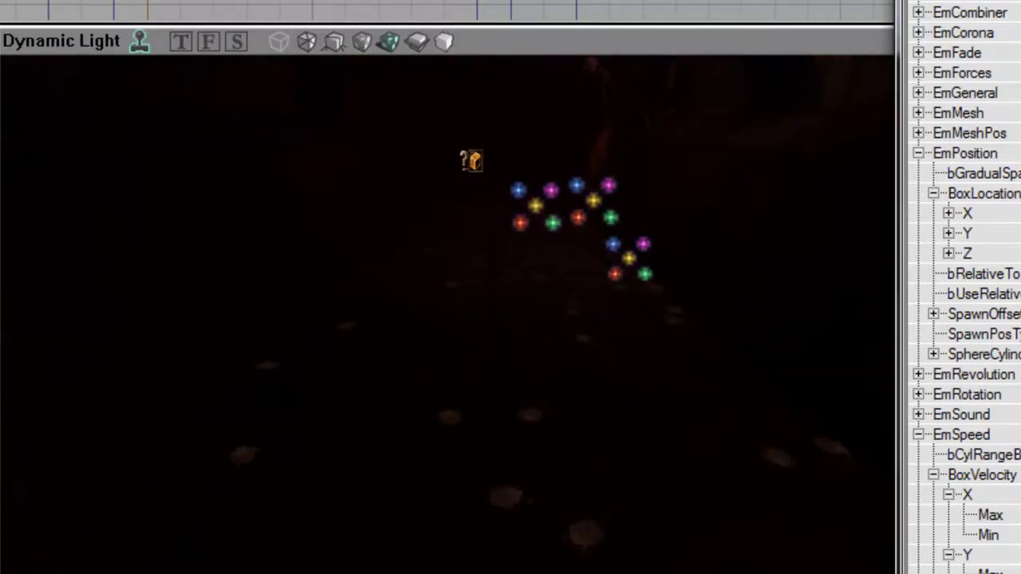
pyautogui.moveTo(535, 323); pyautogui.dragTo(561, 340)
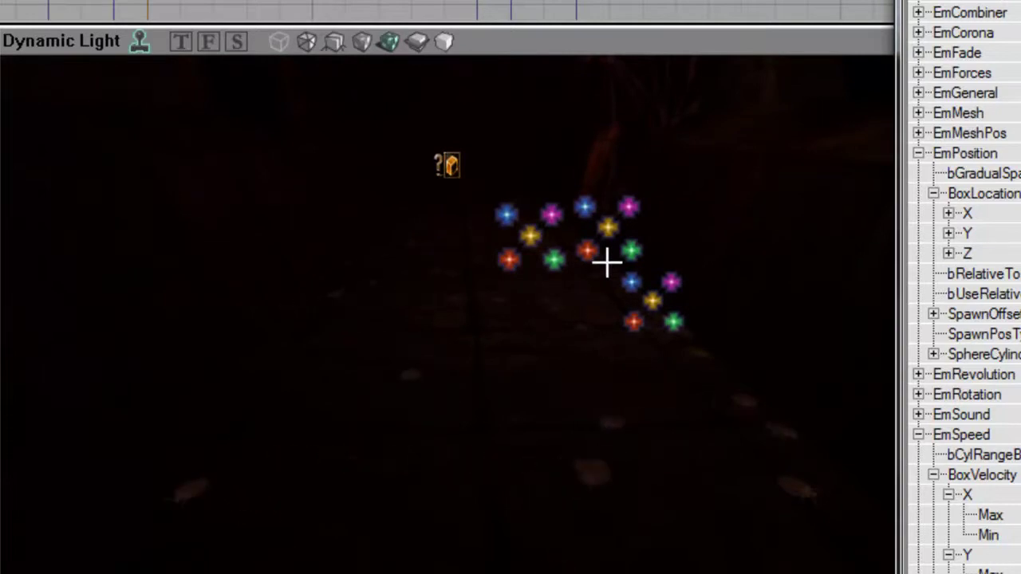
pyautogui.moveTo(606, 262); pyautogui.dragTo(606, 253)
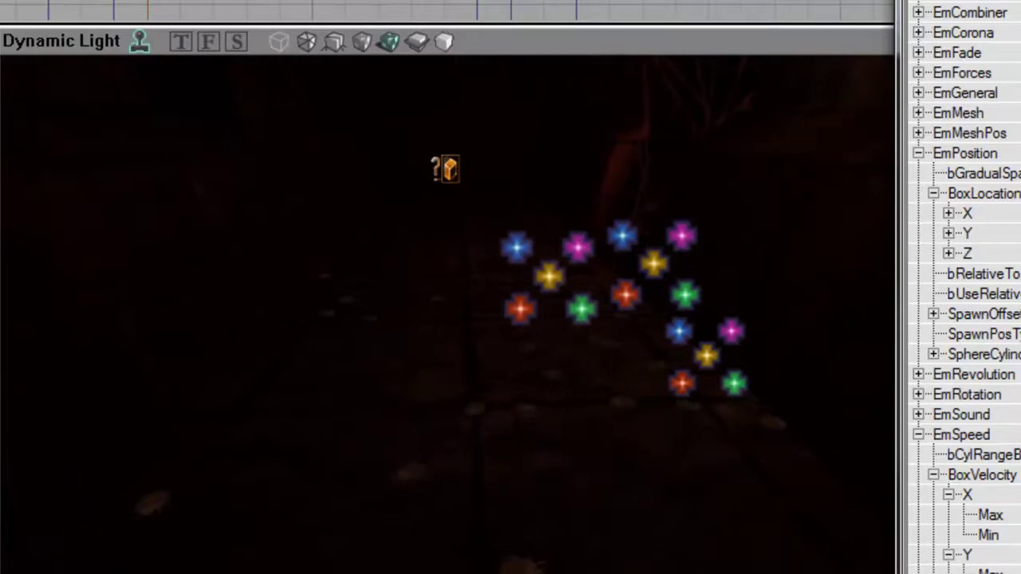
pyautogui.moveTo(286, 453); pyautogui.dragTo(269, 445, button='right')
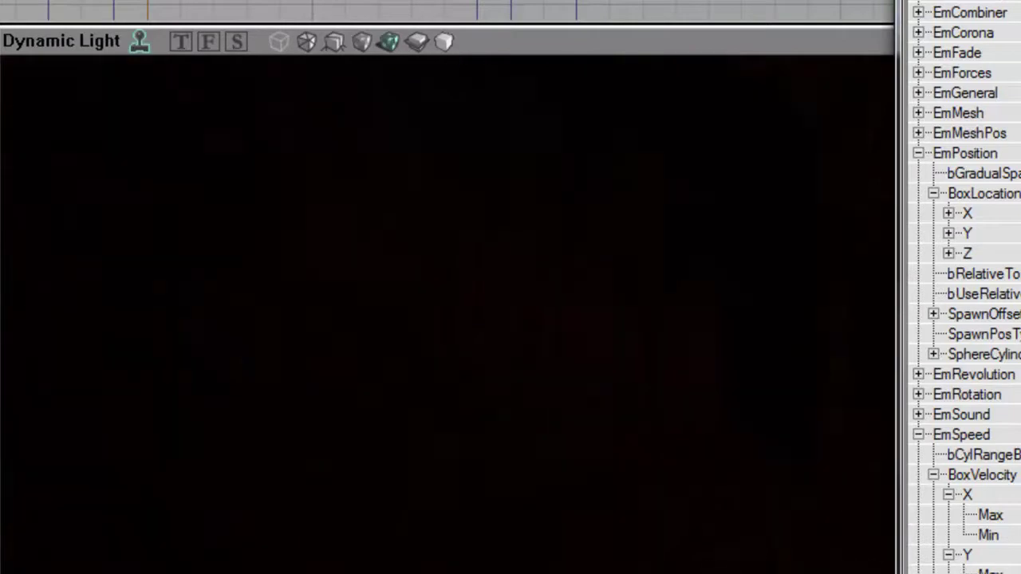
# For the linked bug mesh emitter, set BoxVelocity's Z range in EmSpeed to Max 64 and Min -64
pyautogui.moveTo(574, 188); pyautogui.dragTo(581, 176, button='right')
pyautogui.moveTo(581, 176); pyautogui.dragTo(582, 159)
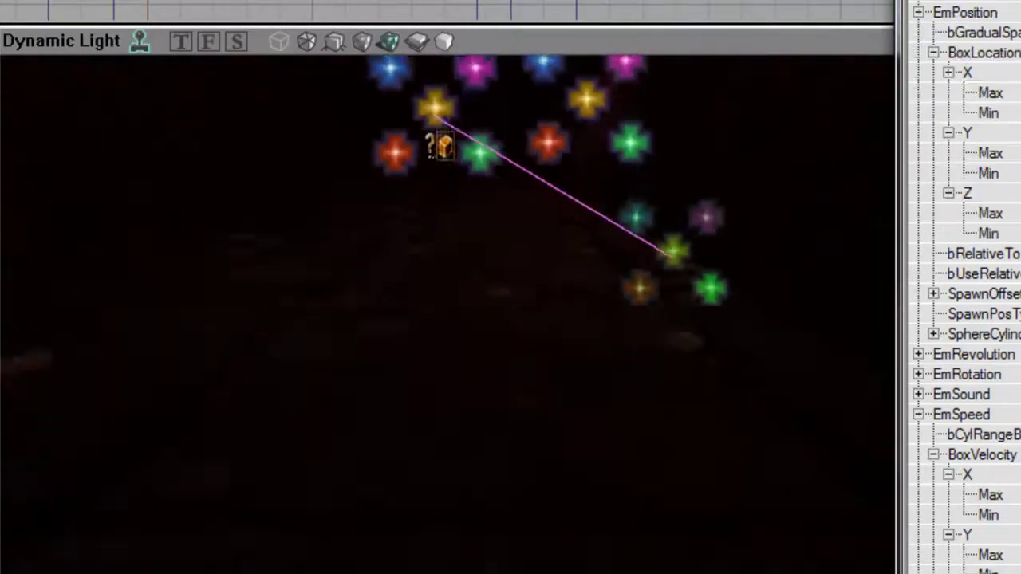
pyautogui.moveTo(651, 276); pyautogui.dragTo(643, 264, button='right')
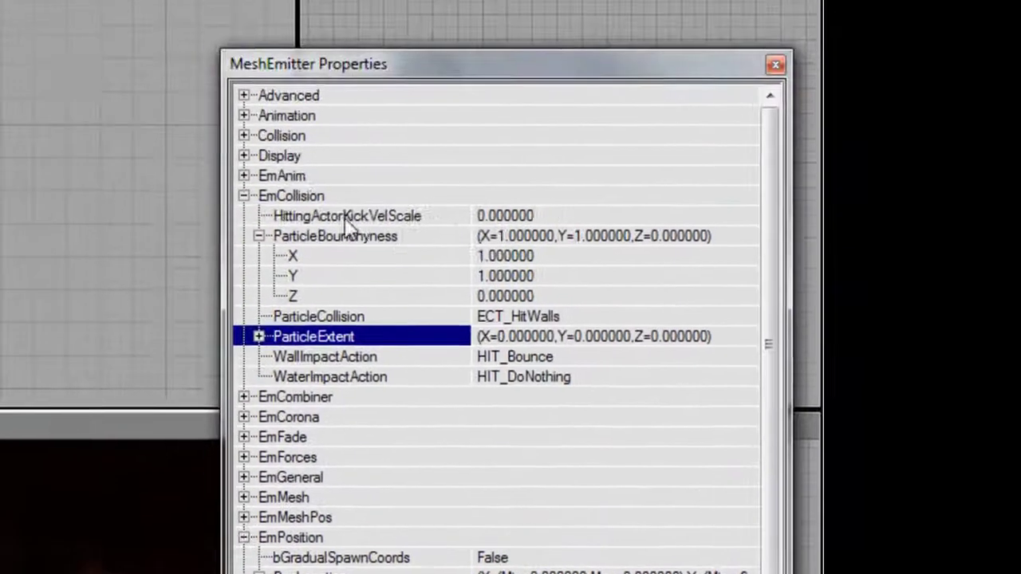
pyautogui.doubleClick(327, 205)
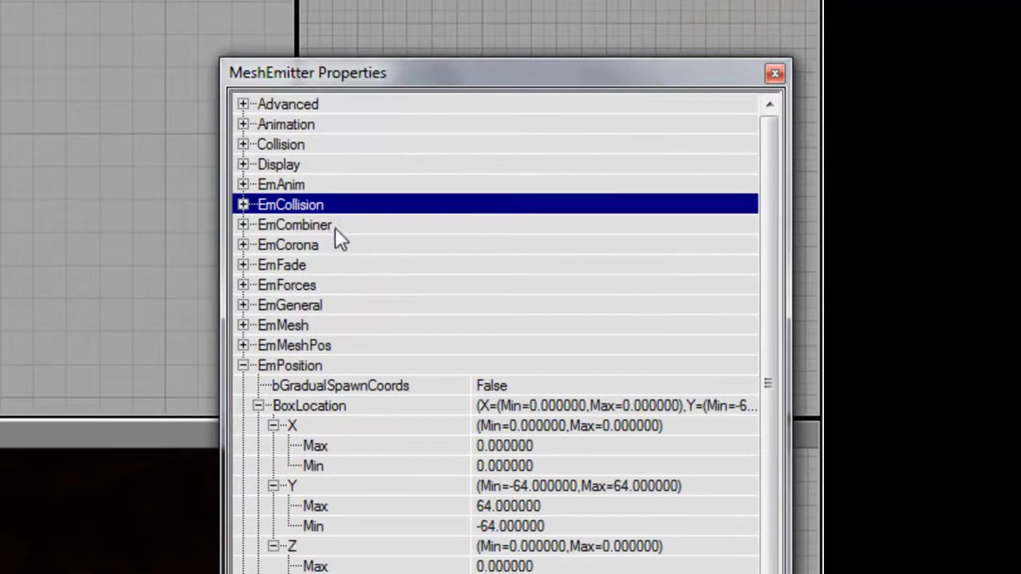
pyautogui.doubleClick(336, 229)
pyautogui.click(356, 268)
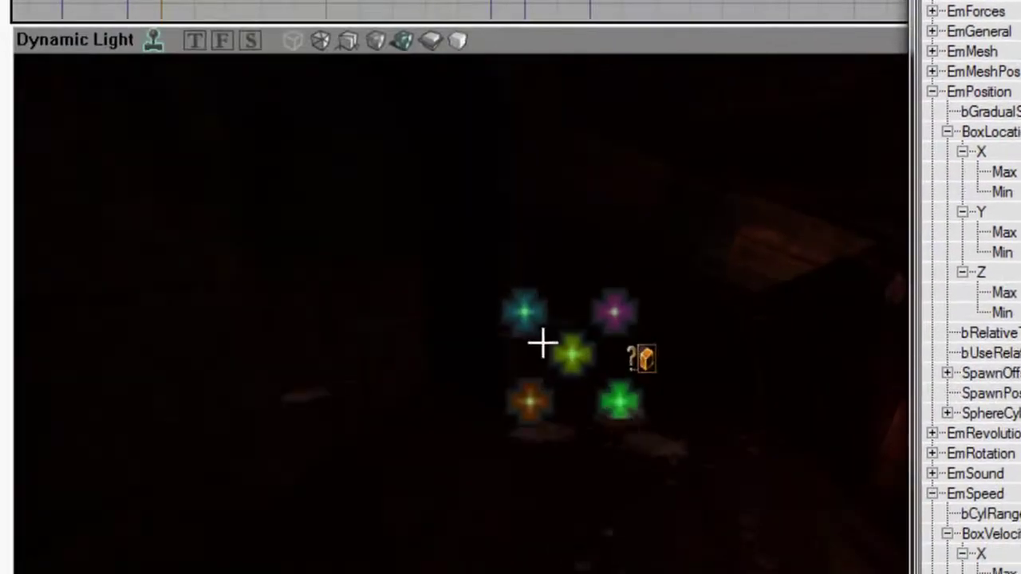
pyautogui.scroll(-2, 969, 319)
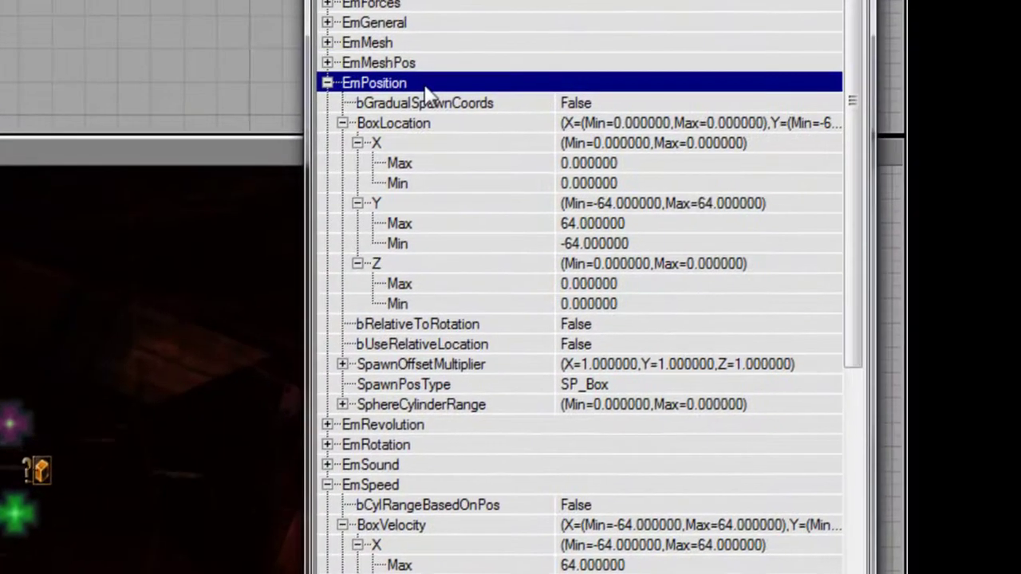
pyautogui.doubleClick(424, 86)
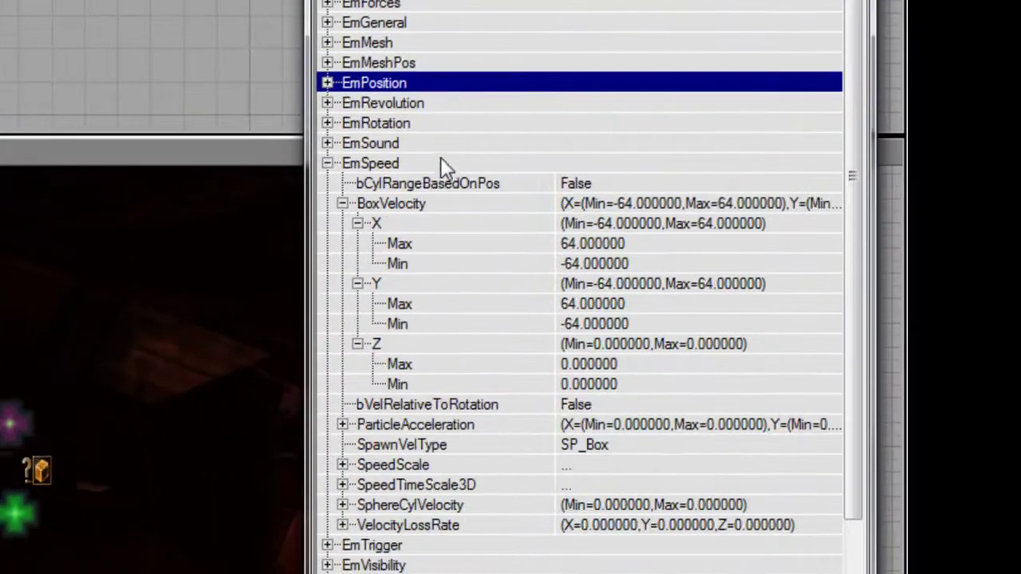
pyautogui.click(447, 363)
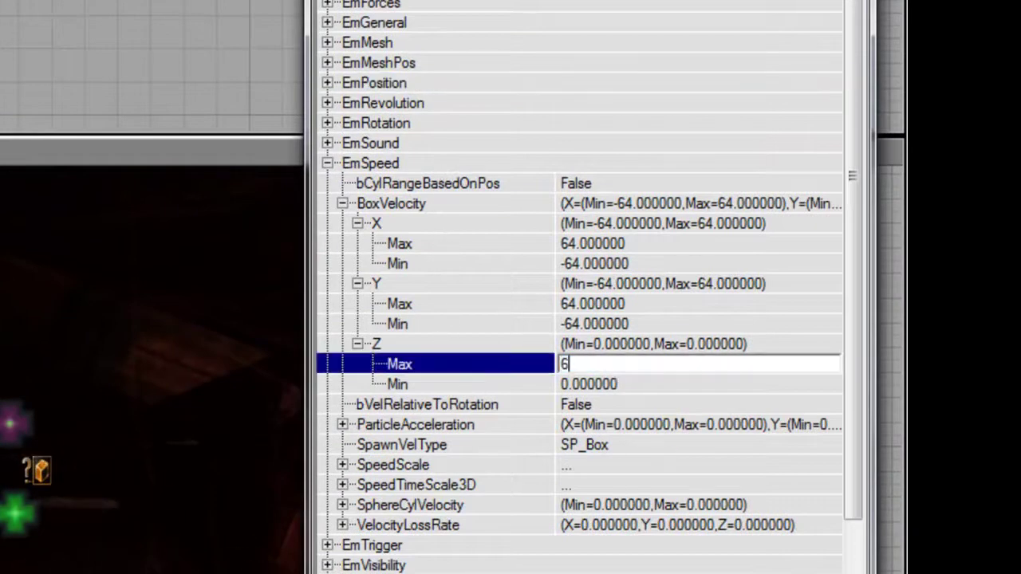
pyautogui.write('64')
pyautogui.press('Down')
pyautogui.write('-64')
# Set both Max and Min of BoxVelocity's X range to 0
pyautogui.press('Up')
pyautogui.press('Up')
pyautogui.press('Up')
pyautogui.press('Up')
pyautogui.press('Up')
pyautogui.press('Up')
pyautogui.write('0')
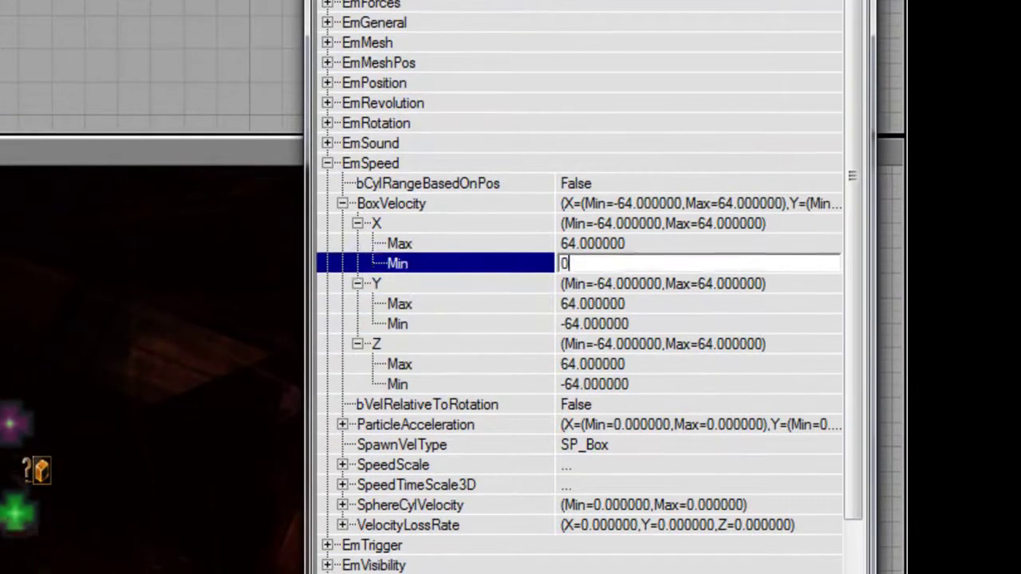
pyautogui.press('Up')
pyautogui.write('0')
pyautogui.press('Return')
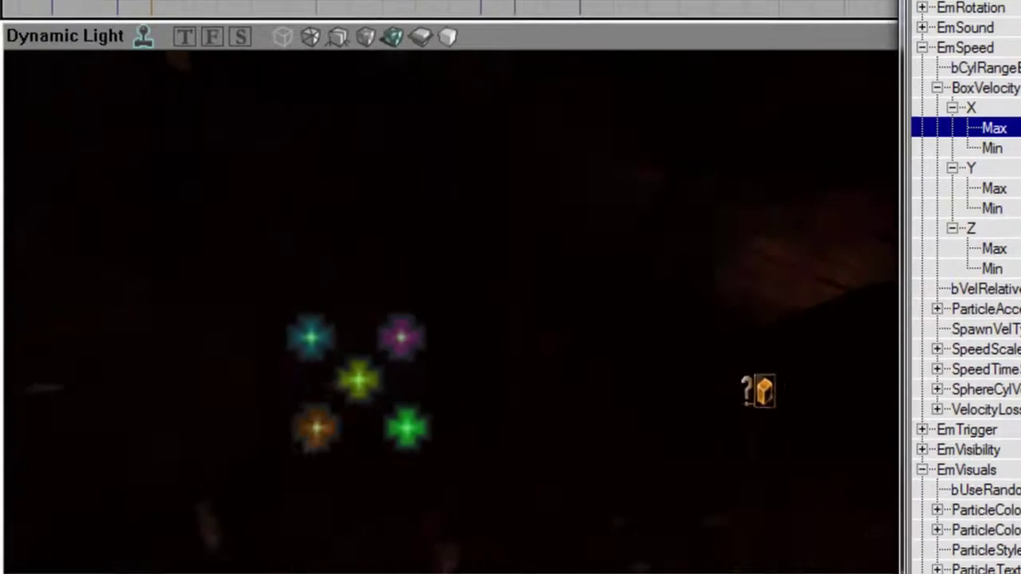
# Try 0.25 for both Max and Min of InitialRot's Y range in EmRotation, and reset them to 0
pyautogui.click(1008, 31)
pyautogui.click(1008, 31)
pyautogui.click(1009, 48)
pyautogui.click(1018, 10)
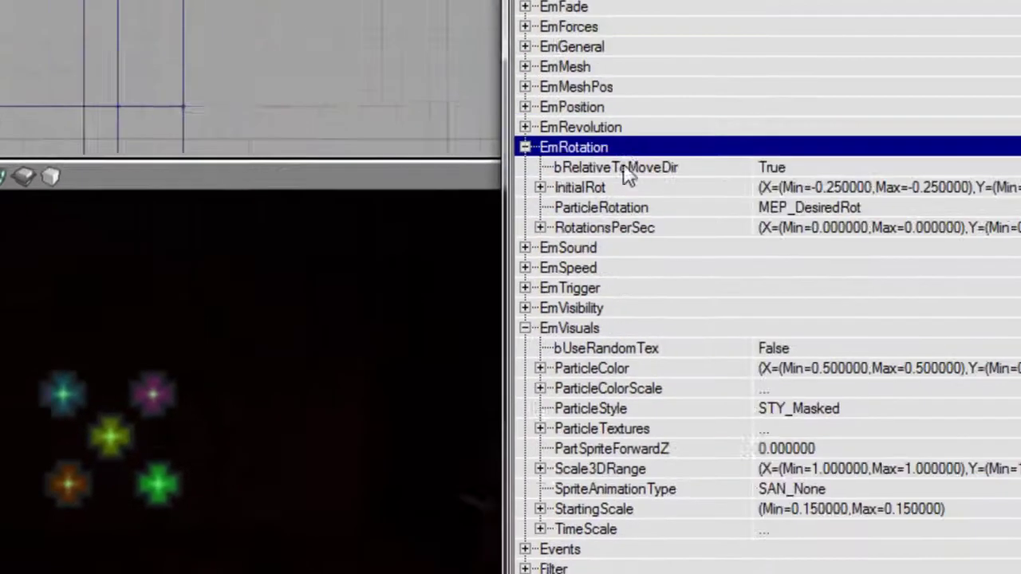
pyautogui.doubleClick(679, 172)
pyautogui.press('Down')
pyautogui.press('Down')
pyautogui.press('Right')
pyautogui.press('Down')
pyautogui.write('0.25')
pyautogui.press('Down')
pyautogui.write('0.25')
pyautogui.press('Return')
pyautogui.write('0')
pyautogui.press('Up')
pyautogui.write('0')
pyautogui.press('Return')
# Try 0.25 for both Max and Min of InitialRot's Z range, and reset them to 0
pyautogui.press('Down')
pyautogui.press('Down')
pyautogui.press('Right')
pyautogui.press('Down')
pyautogui.write('0')
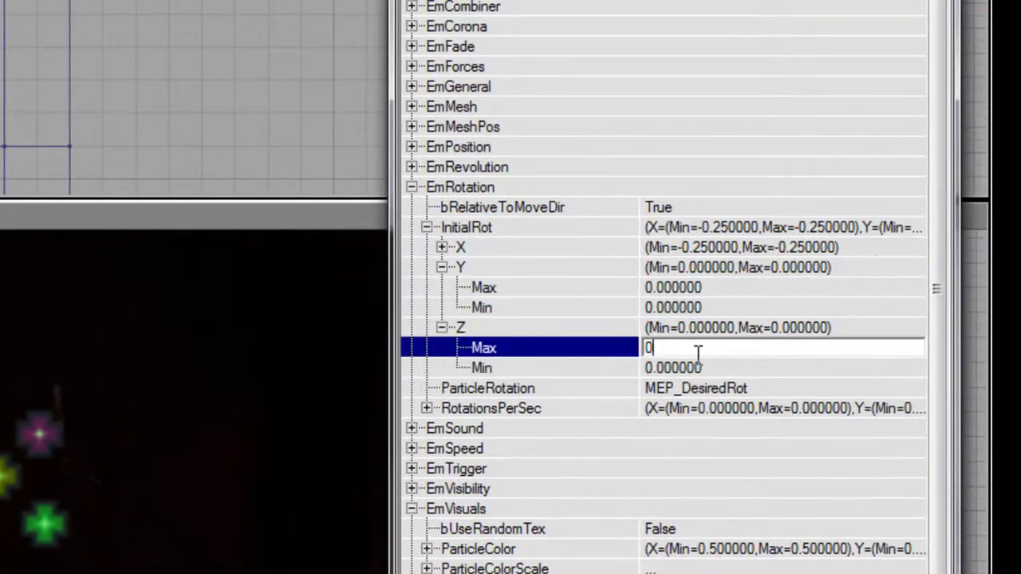
pyautogui.write('.25')
pyautogui.press('Down')
pyautogui.write('0')
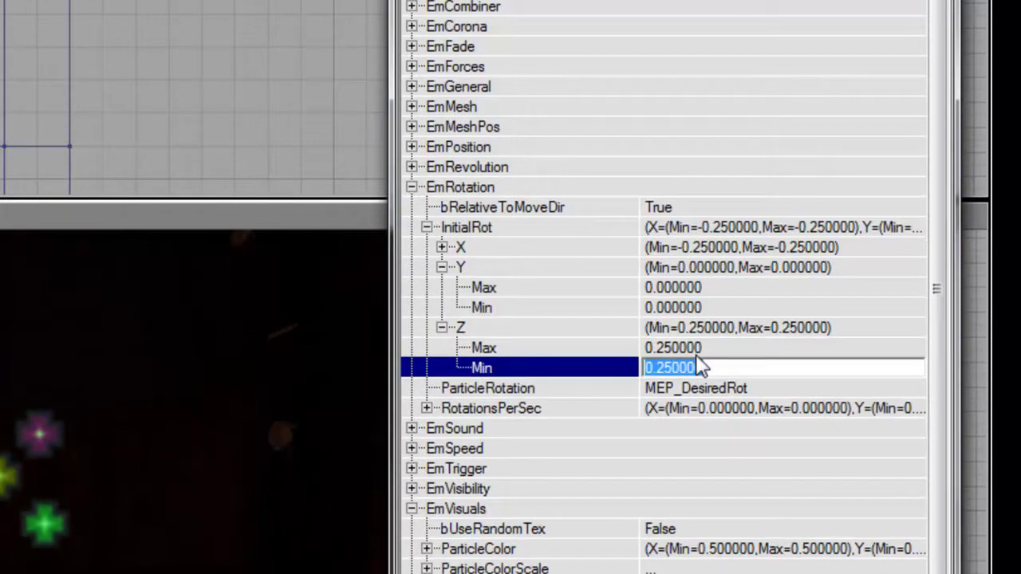
pyautogui.press('Up')
pyautogui.write('0')
# Set both Max and Min of InitialRot's X range to 0
pyautogui.press('Up')
pyautogui.press('Up')
pyautogui.press('Up')
pyautogui.press('Up')
pyautogui.press('Up')
pyautogui.press('Right')
pyautogui.press('Down')
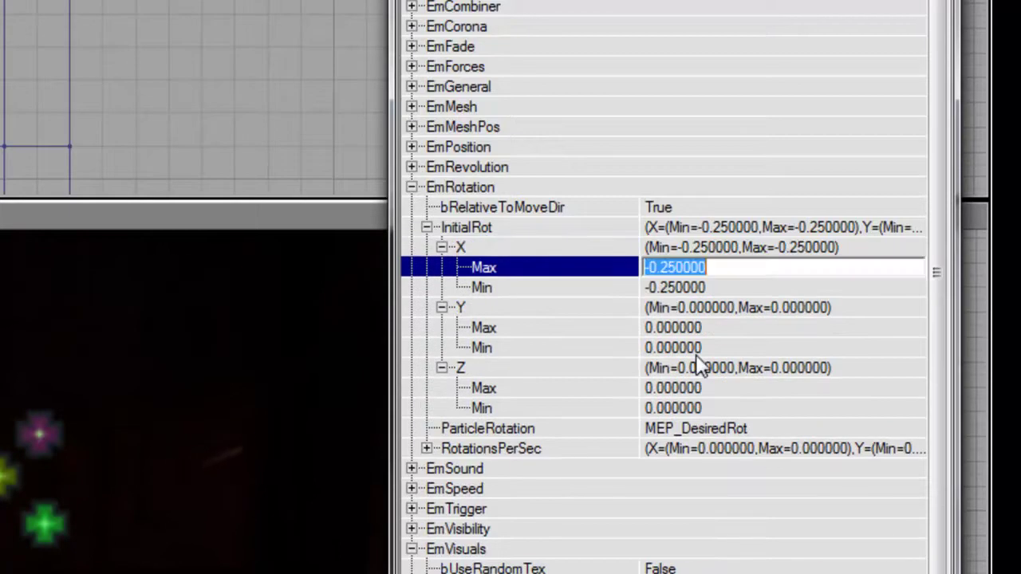
pyautogui.write('0')
pyautogui.press('Down')
pyautogui.write('0')
pyautogui.press('Return')
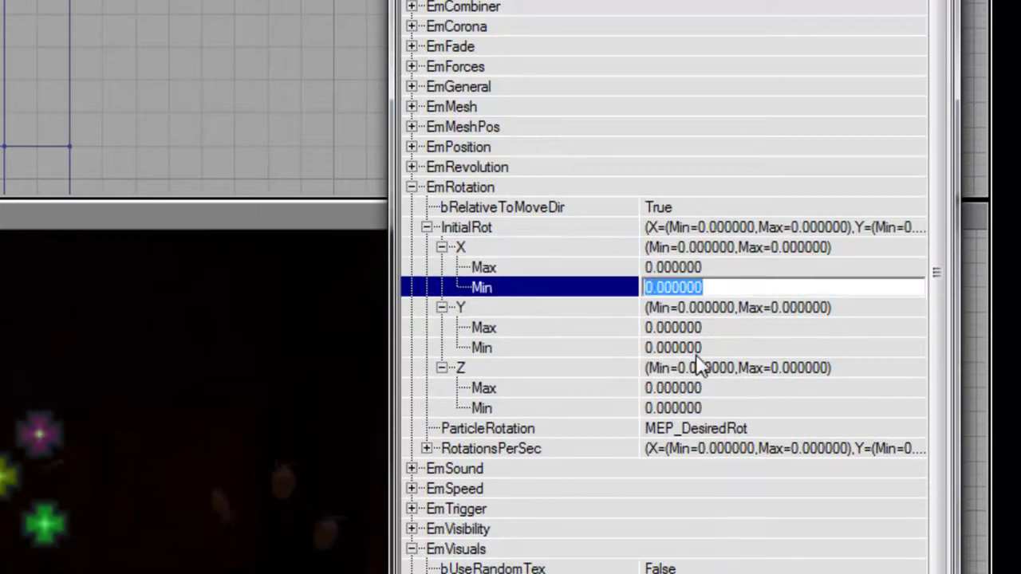
# Set both Max and Min of InitialRot's Y range to 0.25
pyautogui.press('Down')
pyautogui.press('Down')
pyautogui.write('0.25')
pyautogui.press('Down')
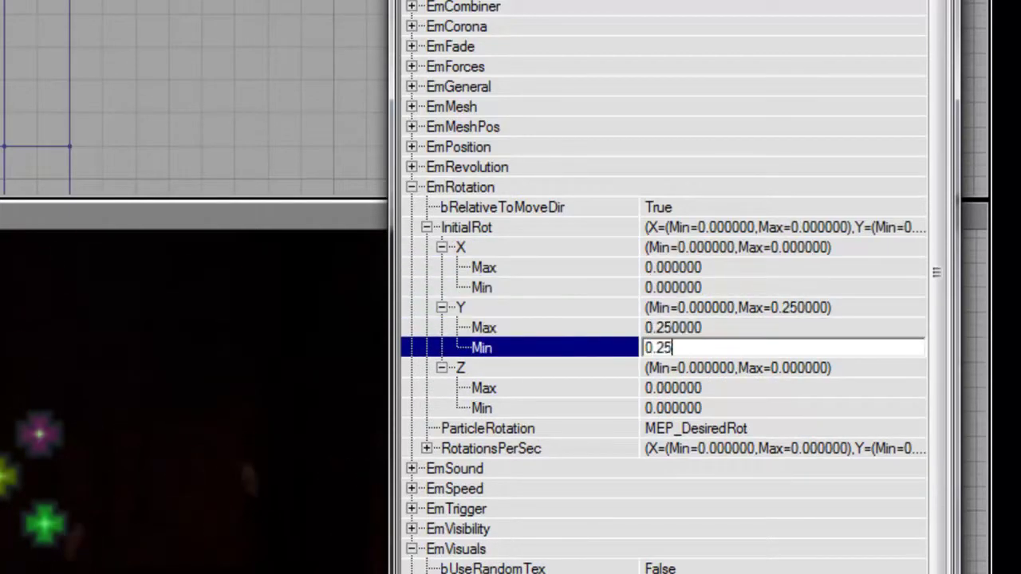
pyautogui.press('Down')
# Try 0.25 for InitialRot's Z range, and set both its Max and Min to -0.25
pyautogui.press('Down')
pyautogui.press('Down')
pyautogui.press('Up')
pyautogui.write('0.25')
pyautogui.press('Down')
pyautogui.write('0')
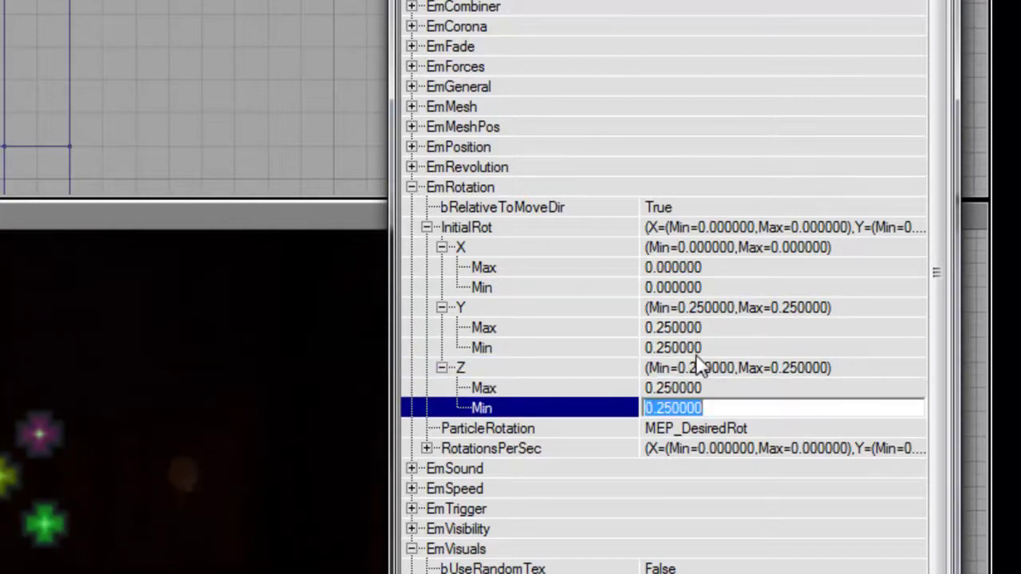
pyautogui.write('-0.25')
pyautogui.press('Up')
pyautogui.write('-0.25')
pyautogui.press('Return')
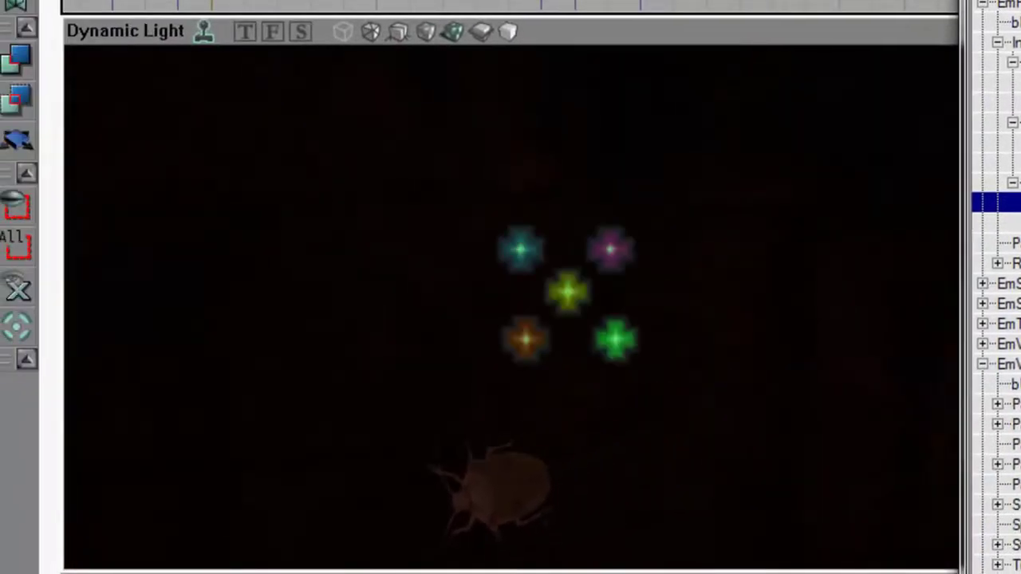
# Check the bugs around the emitter in the 3D view and set ParticleBounchyness Z in EmCollision to 1
pyautogui.moveTo(661, 298); pyautogui.dragTo(710, 259)
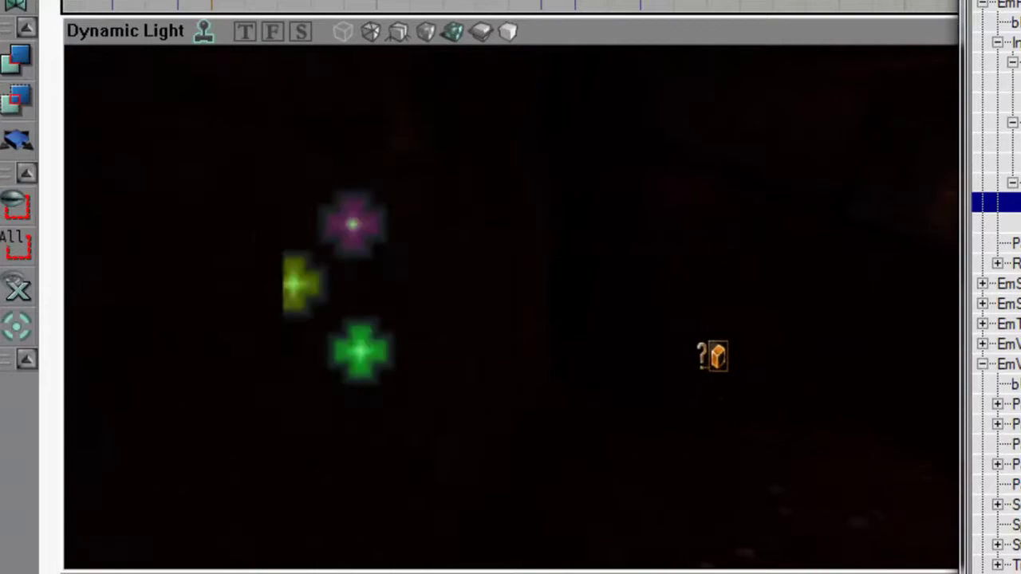
pyautogui.moveTo(626, 332); pyautogui.dragTo(673, 320)
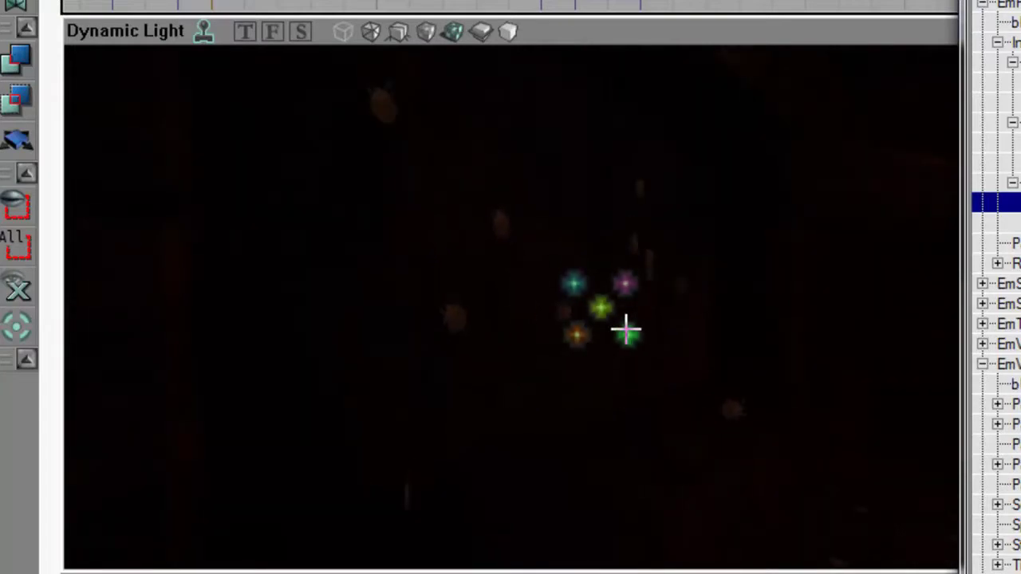
pyautogui.moveTo(629, 351); pyautogui.dragTo(619, 360)
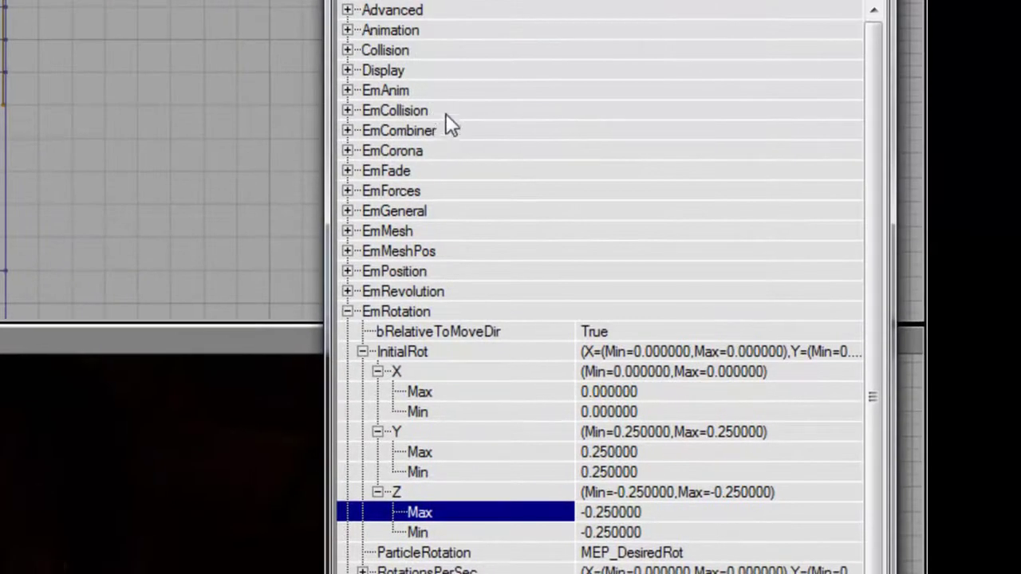
pyautogui.doubleClick(441, 112)
pyautogui.click(466, 153)
pyautogui.doubleClick(465, 151)
pyautogui.press('Down')
pyautogui.press('Down')
pyautogui.press('Down')
pyautogui.write('1')
pyautogui.press('Return')
pyautogui.press('Up')
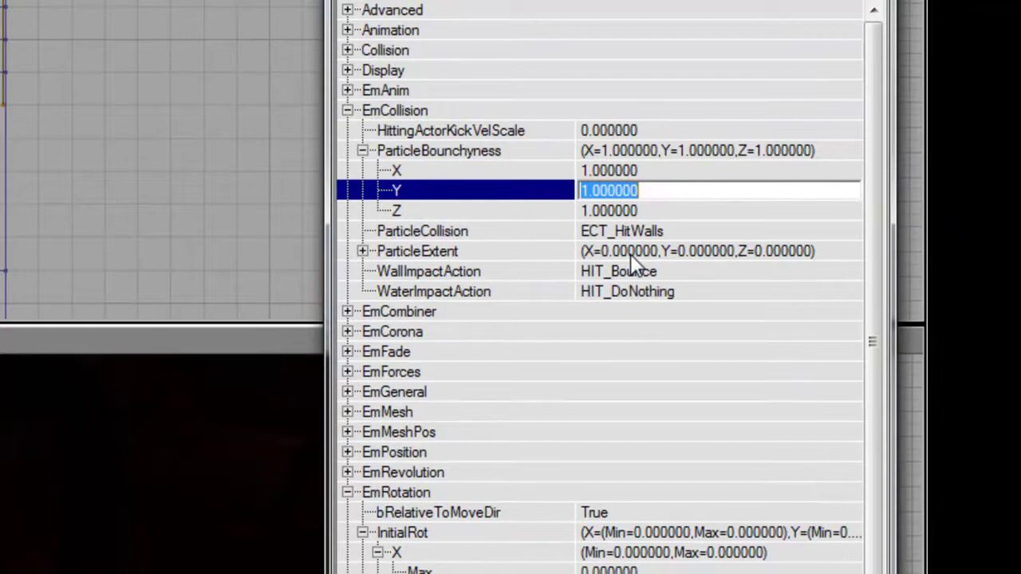
# Set ParticleBounchyness X in EmCollision to 0 and check how the bugs move around the emitter in the 3D view
pyautogui.press('Up')
pyautogui.press('Down')
pyautogui.write('5')
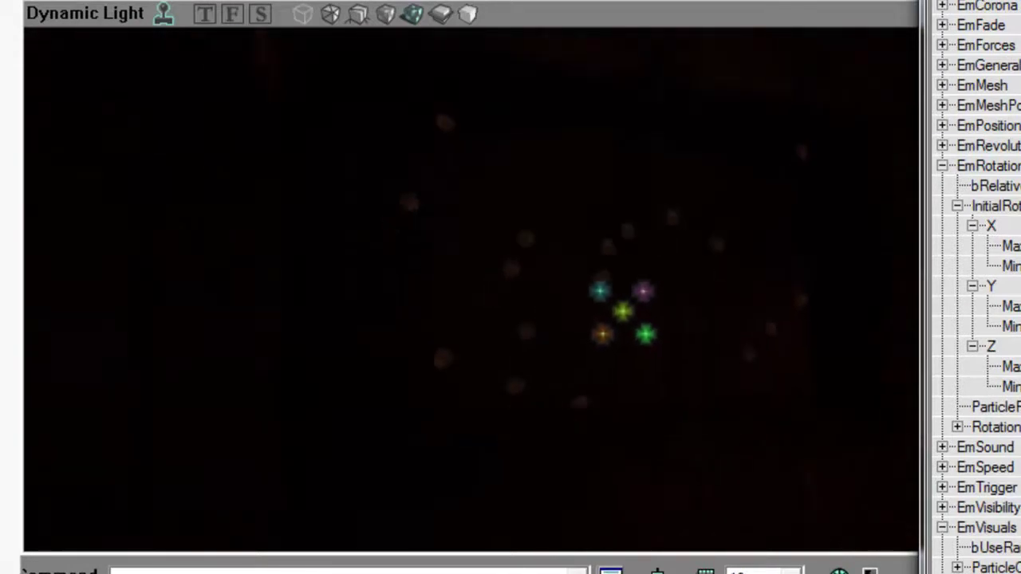
pyautogui.moveTo(471, 287); pyautogui.dragTo(579, 287)
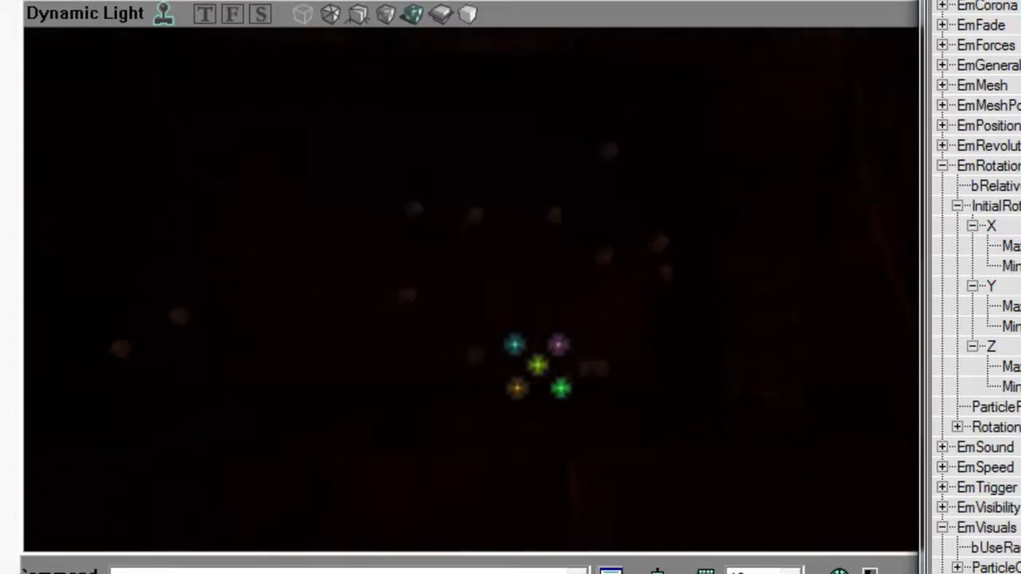
pyautogui.click(574, 282)
pyautogui.moveTo(574, 282); pyautogui.dragTo(627, 260)
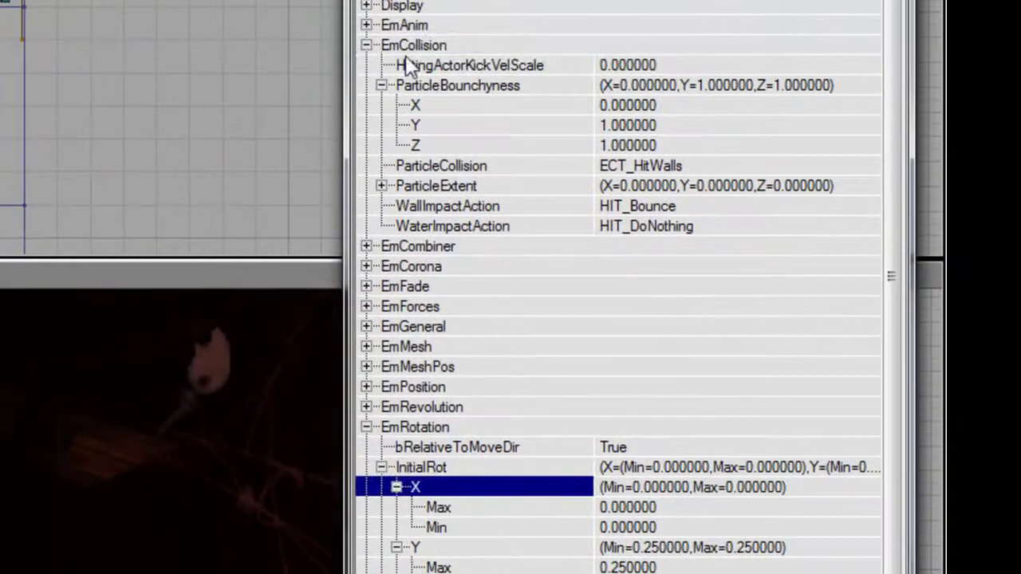
# Collapse EmCollision, expand the emitter's Display properties to the bUnlit setting, and examine the bugs' lighting in the corridor
pyautogui.doubleClick(407, 48)
pyautogui.doubleClick(399, 25)
pyautogui.doubleClick(391, 25)
pyautogui.doubleClick(392, 6)
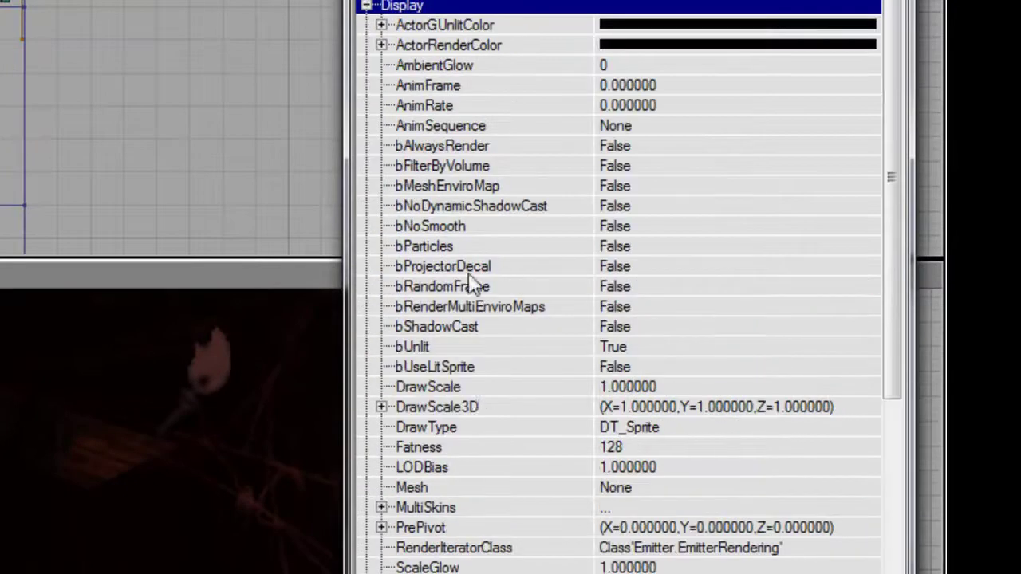
pyautogui.click(446, 349)
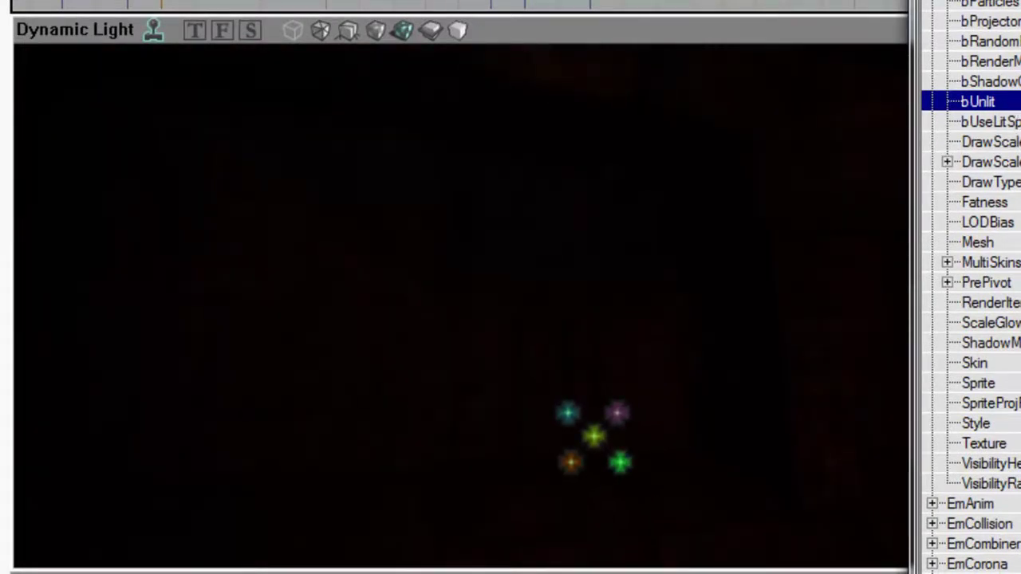
pyautogui.moveTo(689, 187); pyautogui.dragTo(689, 215)
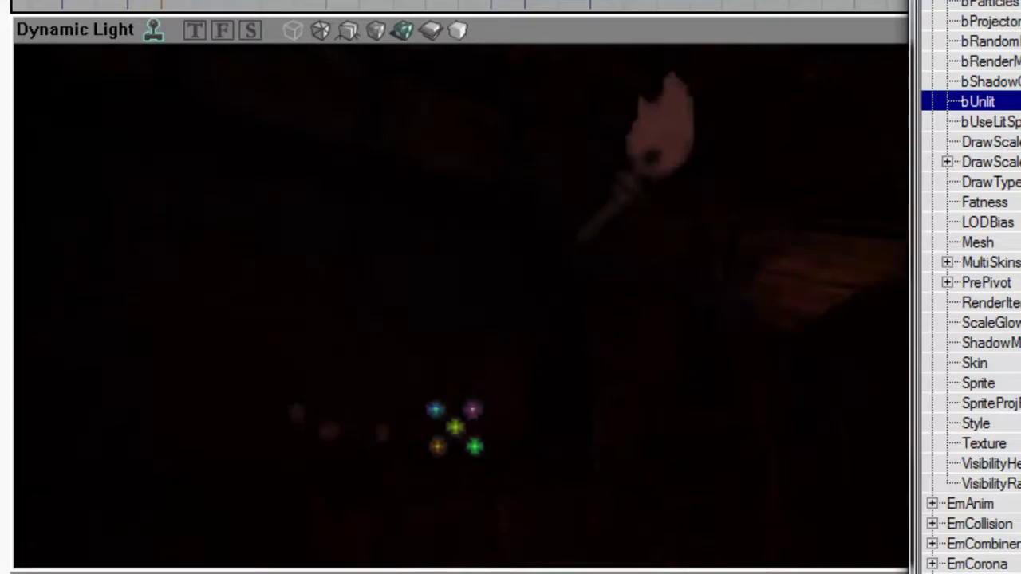
pyautogui.click(696, 174)
pyautogui.moveTo(696, 174); pyautogui.dragTo(664, 267)
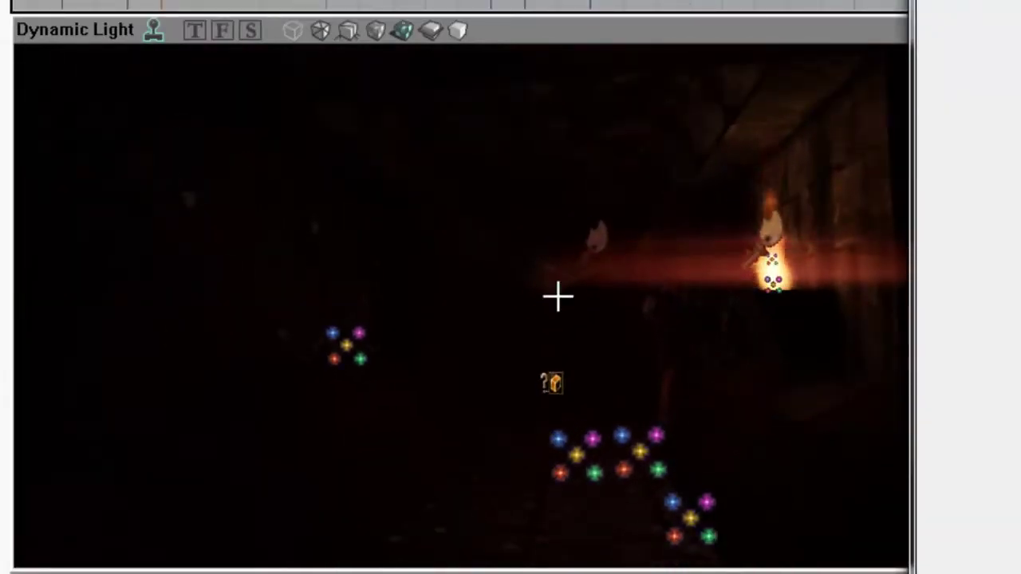
# Select the larger emitter at the wall torch above the box and open its MaxParticles value
pyautogui.moveTo(540, 337); pyautogui.dragTo(537, 316)
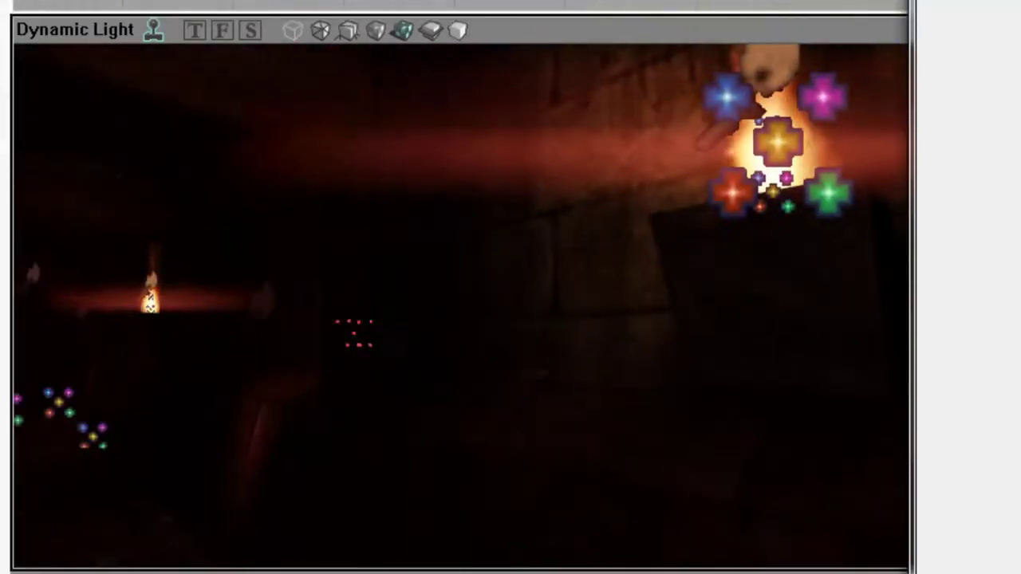
pyautogui.click(773, 302)
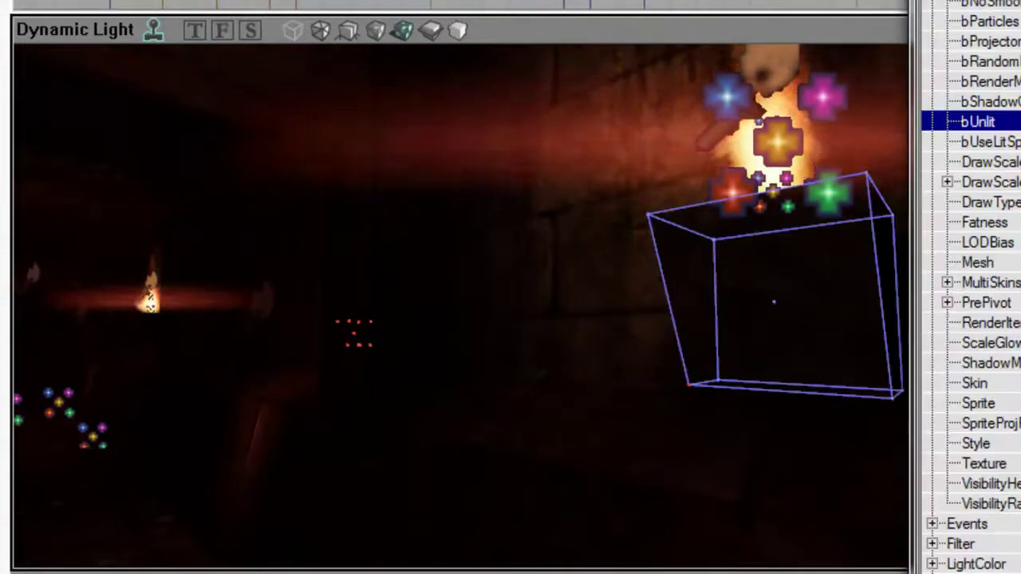
pyautogui.click(778, 144)
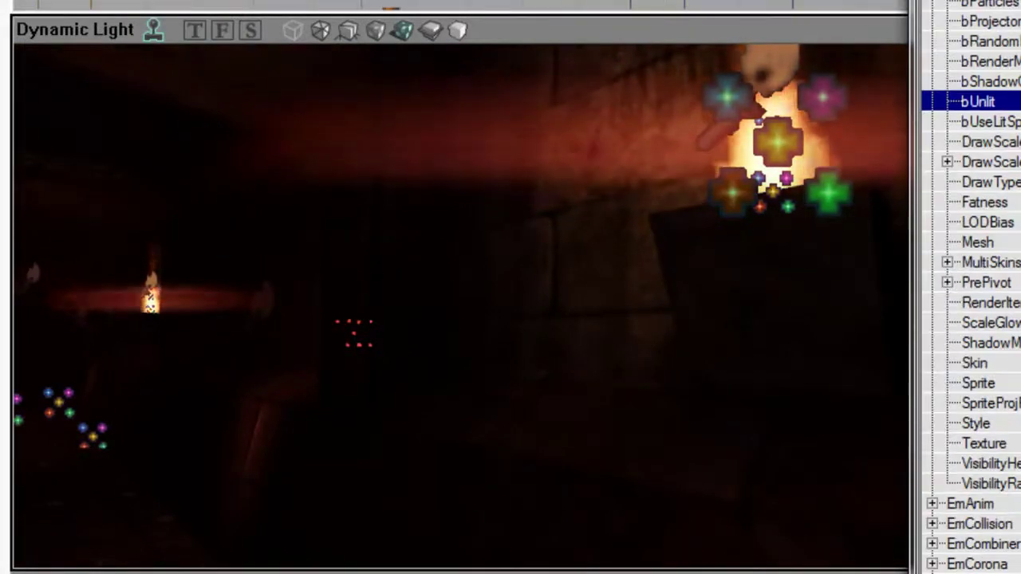
pyautogui.scroll(-10, 969, 287)
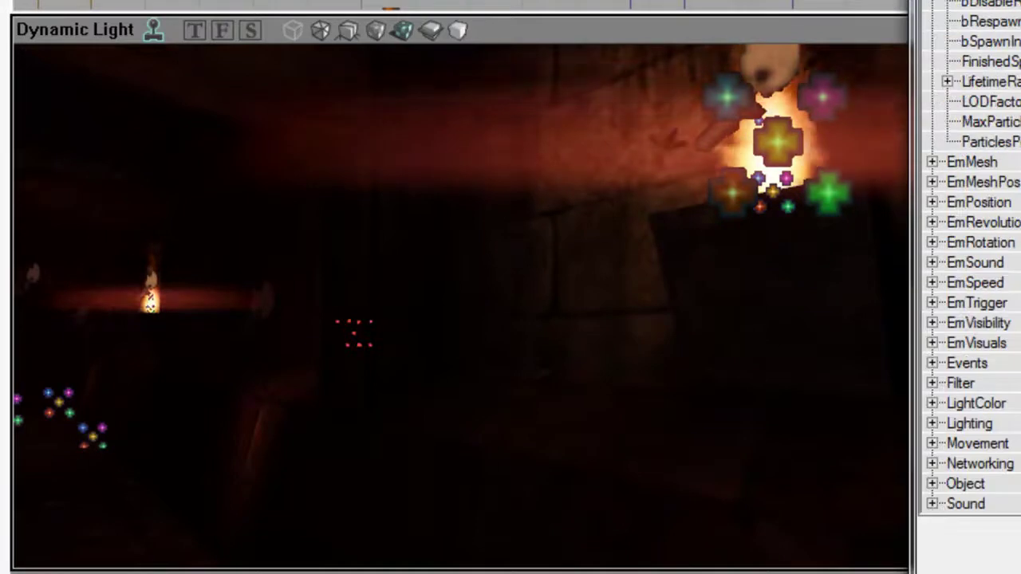
pyautogui.click(989, 122)
# View the corridor around the torch, close the emitter's properties and clear the selection
pyautogui.moveTo(459, 303); pyautogui.dragTo(533, 275)
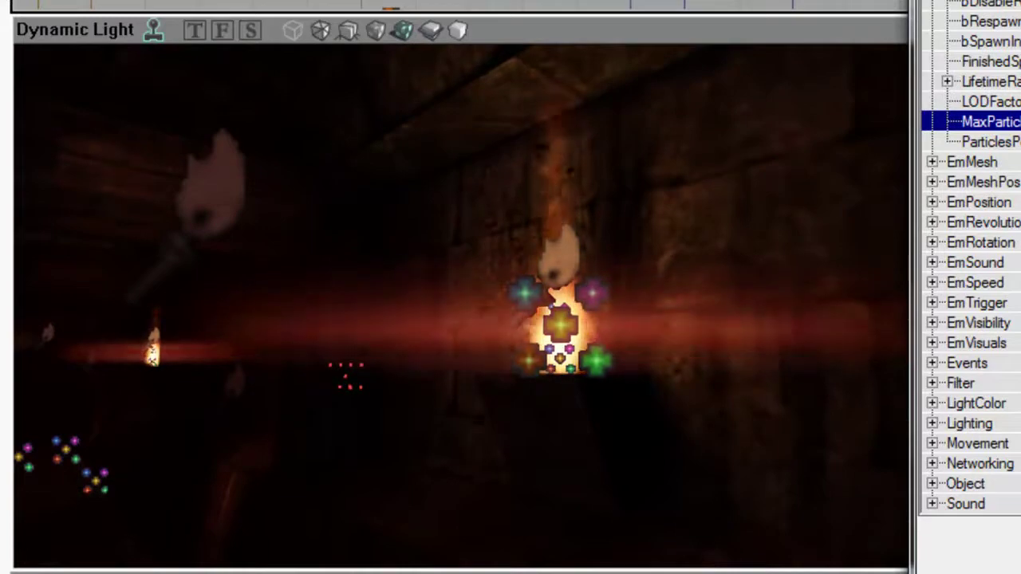
pyautogui.click(1020, 1)
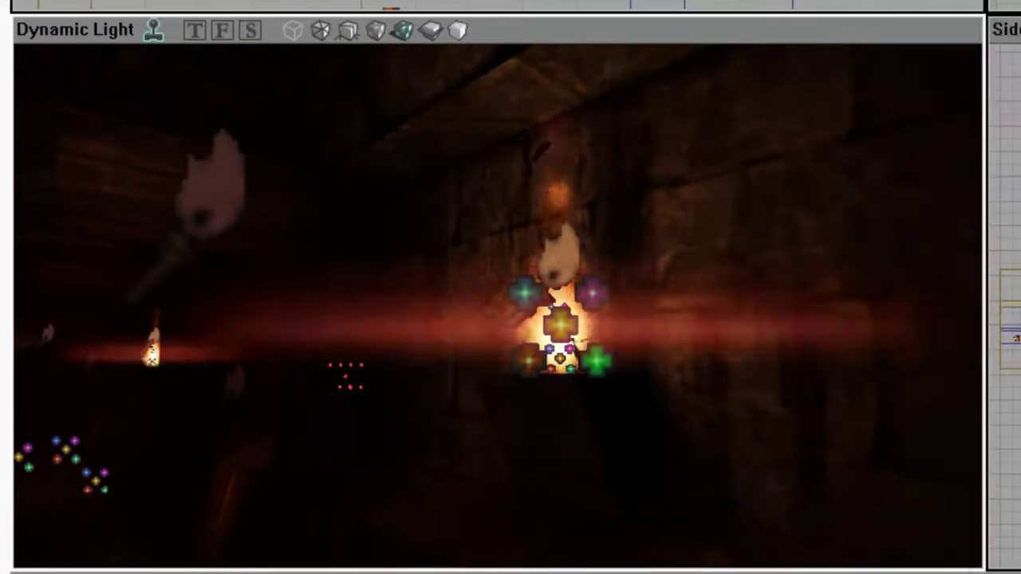
pyautogui.click(759, 61)
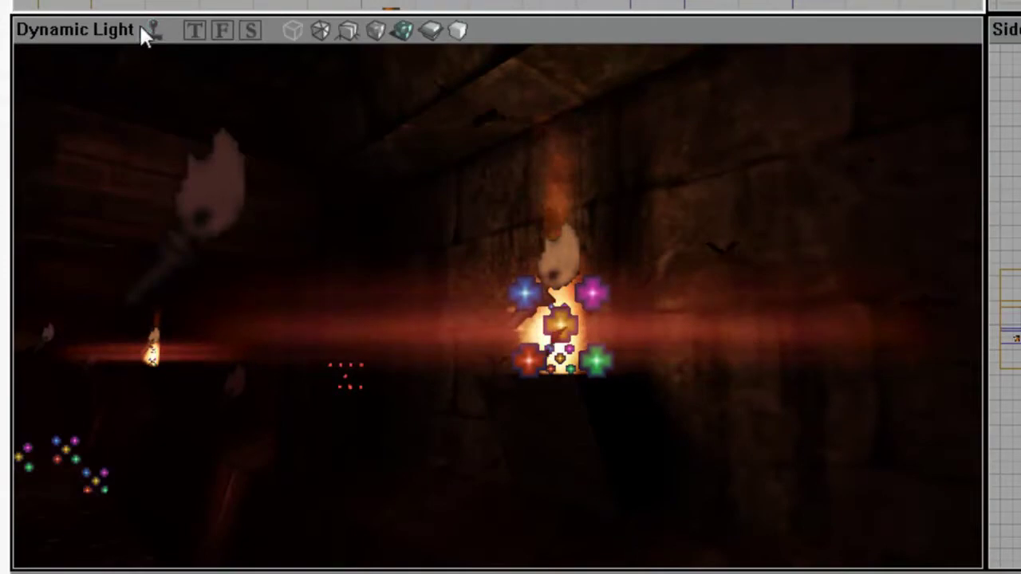